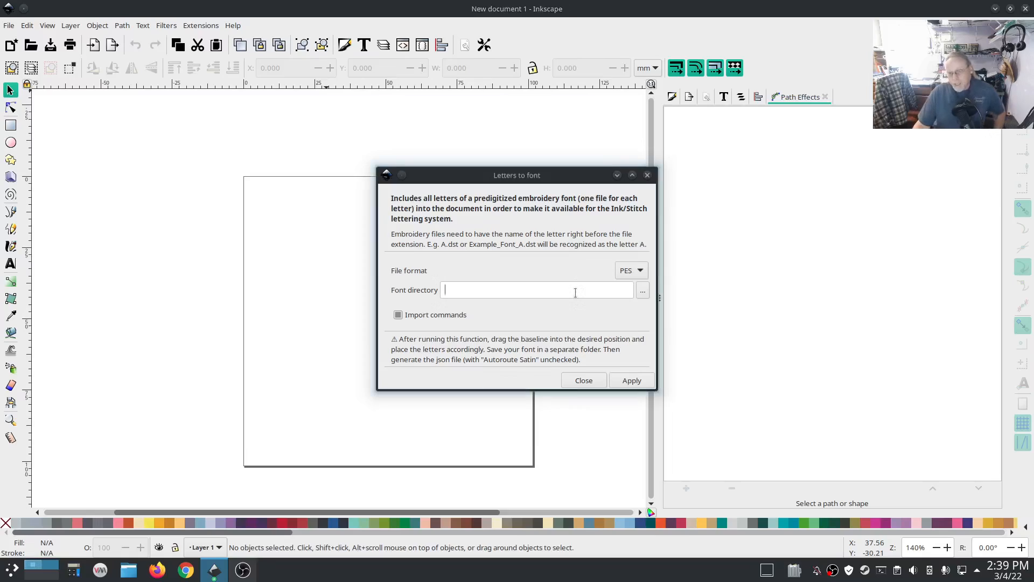
Review the embroidery file formats offered for the Letters to font import, keeping PES
{"action": "left_click", "coordinate": [576, 292]}
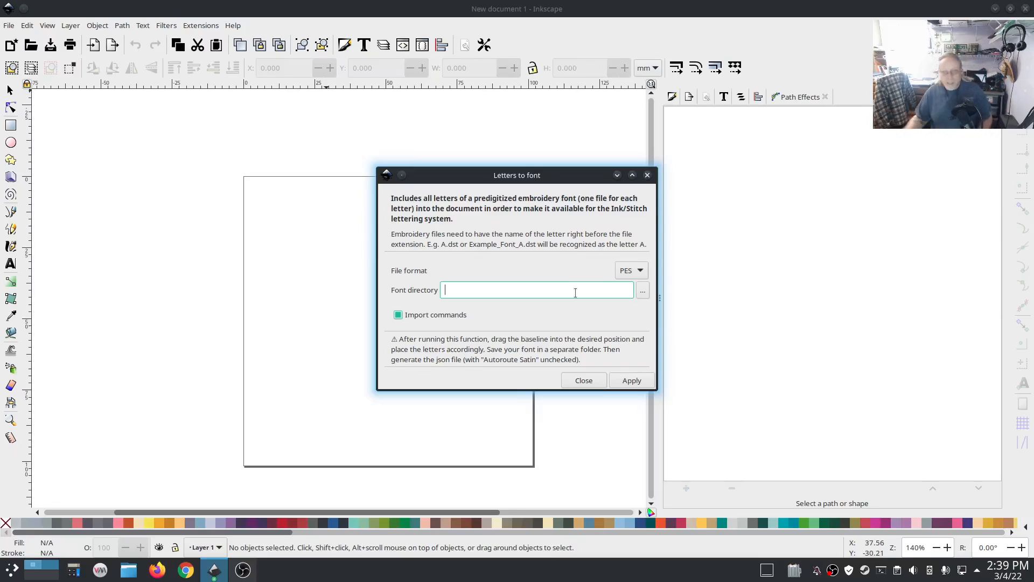
{"action": "left_click", "coordinate": [641, 271]}
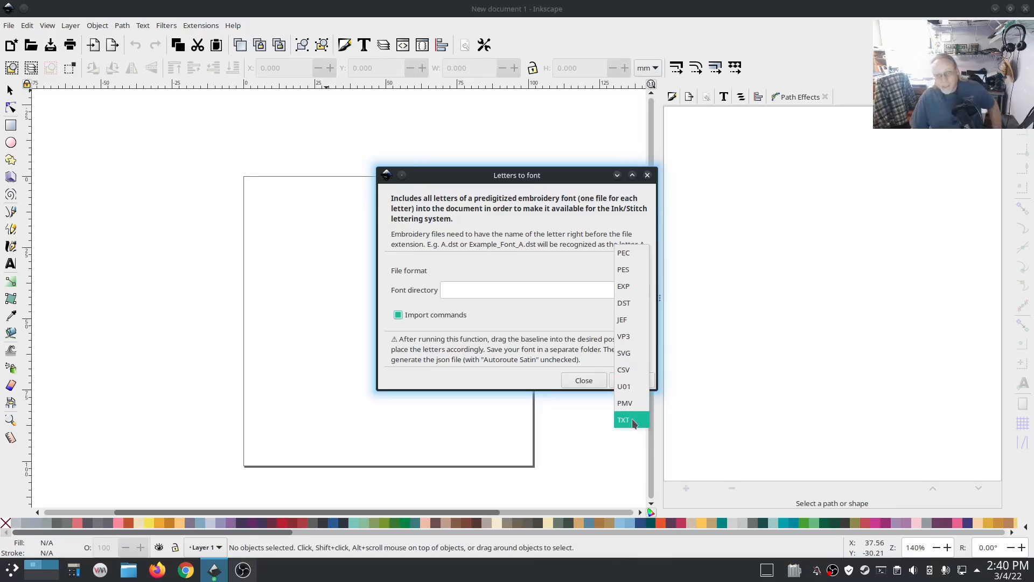
{"action": "left_click", "coordinate": [504, 289]}
{"action": "left_click", "coordinate": [504, 289]}
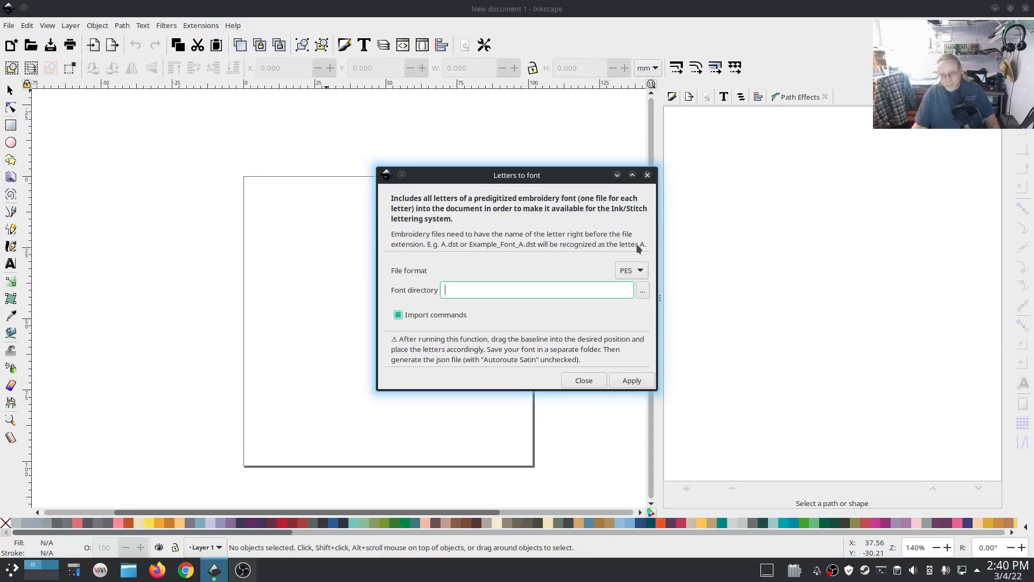
Browse the font directory to the Symbols folder inside PES - Mini Arnie Block - .5in, and close Letters to font without importing
{"action": "left_click", "coordinate": [644, 291]}
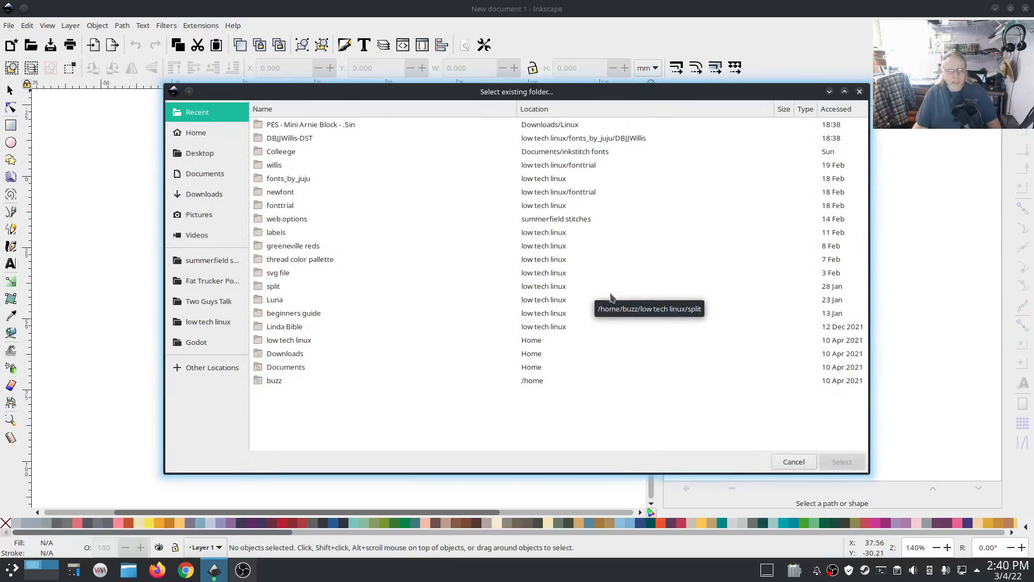
{"action": "double_click", "coordinate": [292, 125]}
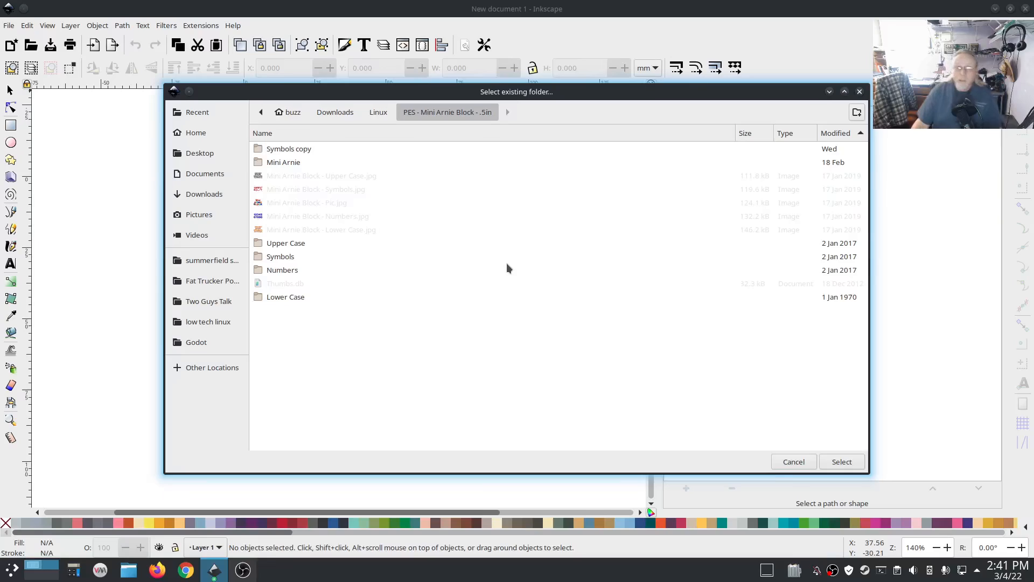
{"action": "double_click", "coordinate": [274, 256]}
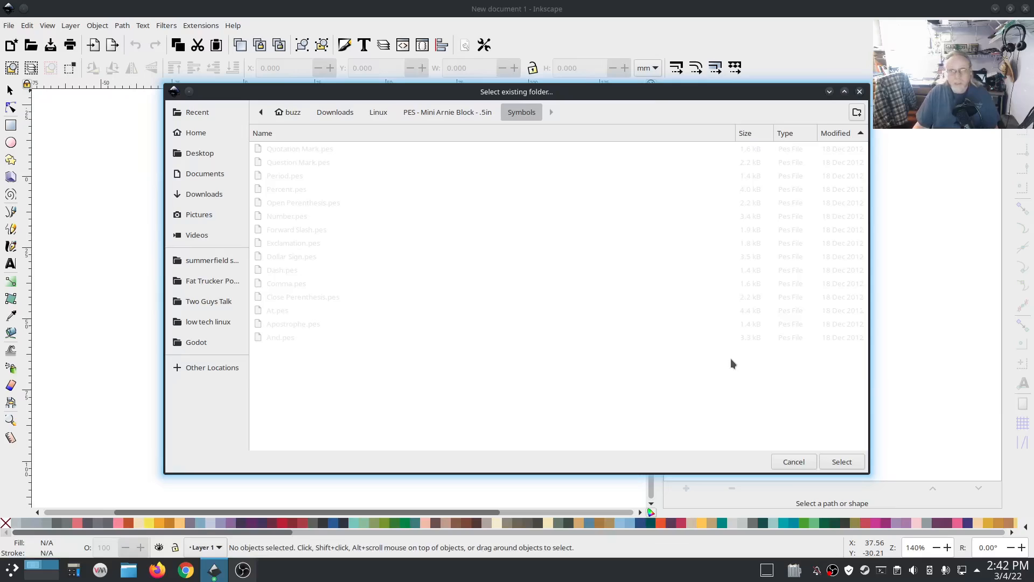
{"action": "left_click", "coordinate": [786, 462]}
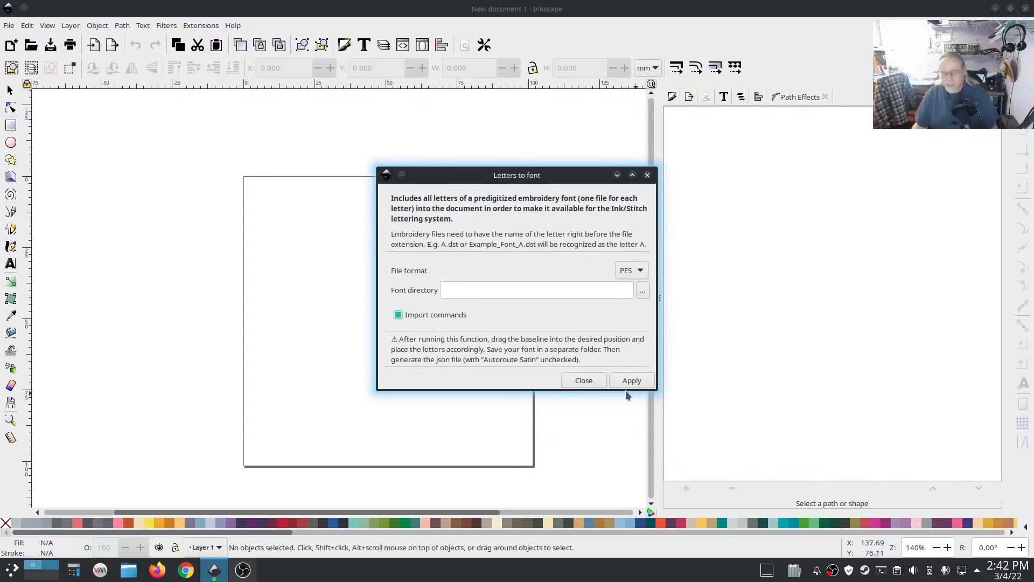
{"action": "left_click", "coordinate": [581, 381]}
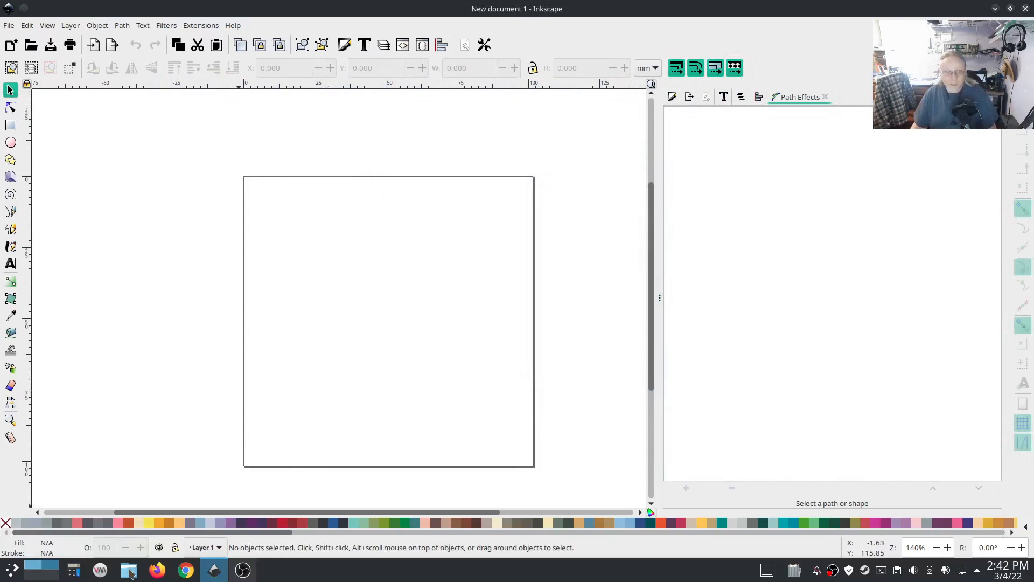
Switch to the Dolphin file manager and open the 2 Inch folder inside DBJJWillis-DST to view its letter files
{"action": "key", "text": "alt+Tab"}
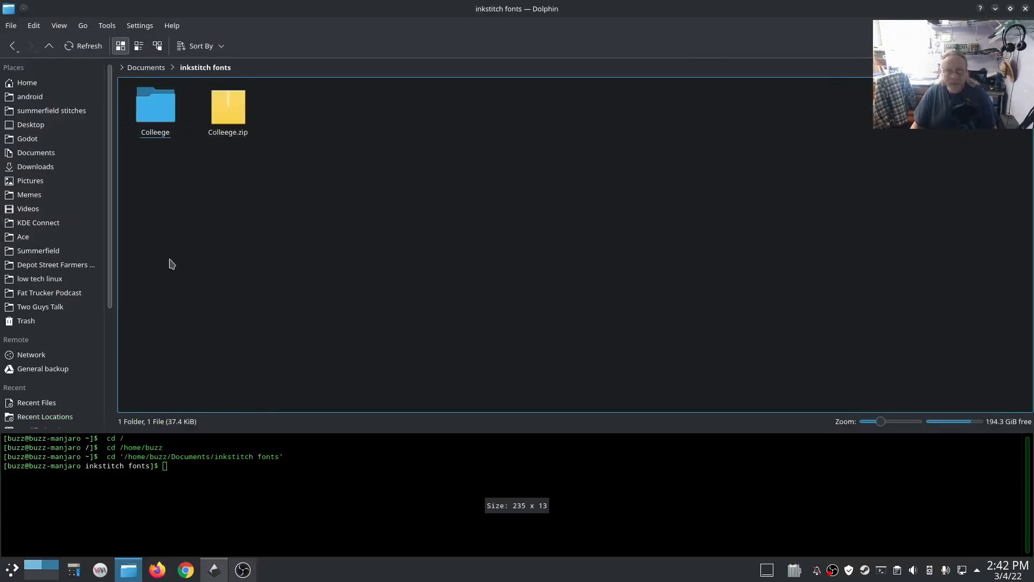
{"action": "key", "text": "alt+Tab"}
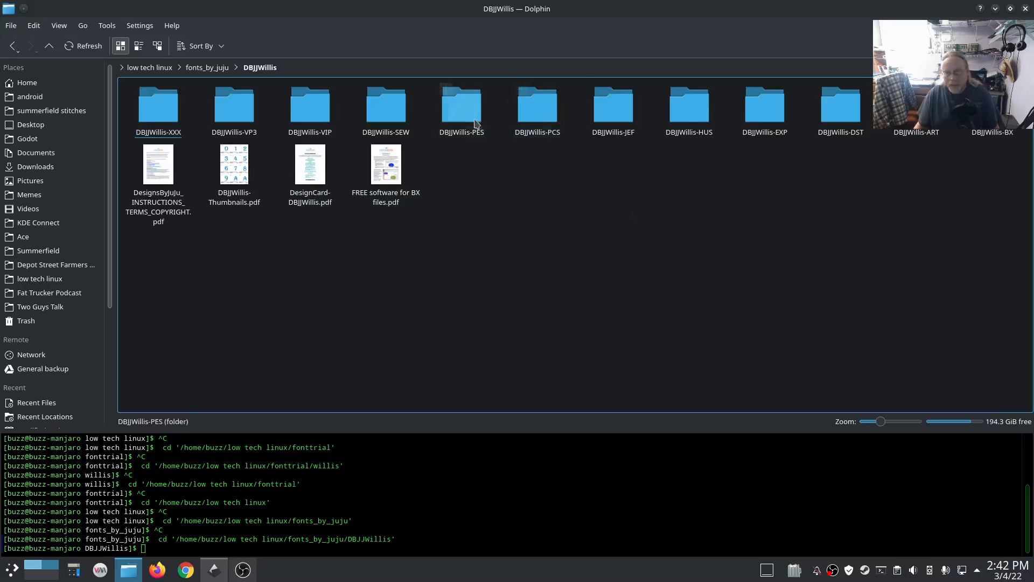
{"action": "left_click", "coordinate": [853, 117]}
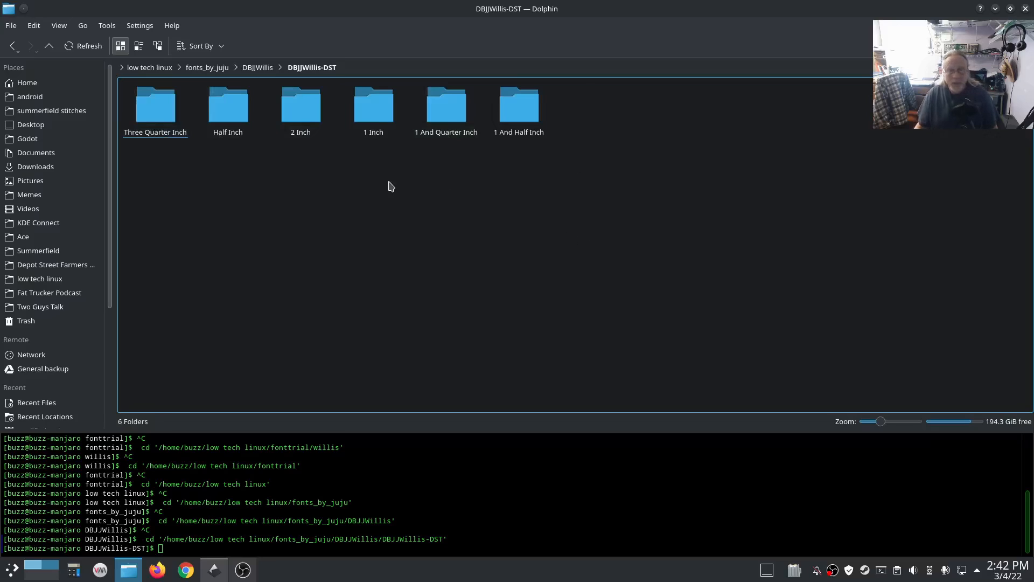
{"action": "left_click", "coordinate": [316, 117]}
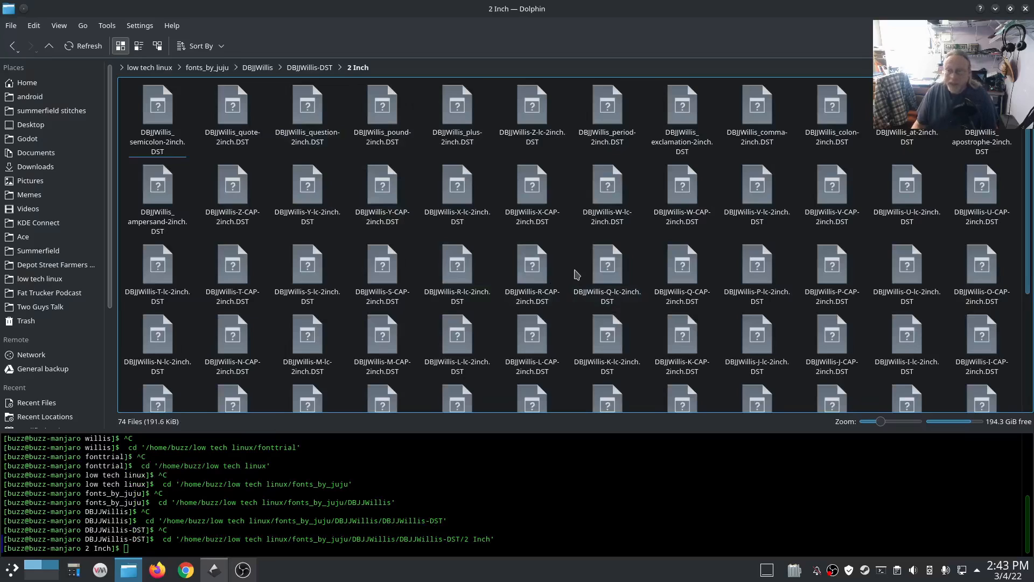
{"action": "scroll", "coordinate": [603, 259], "scroll_direction": "down", "scroll_amount": 3}
{"action": "scroll", "coordinate": [608, 227], "scroll_direction": "up", "scroll_amount": 3}
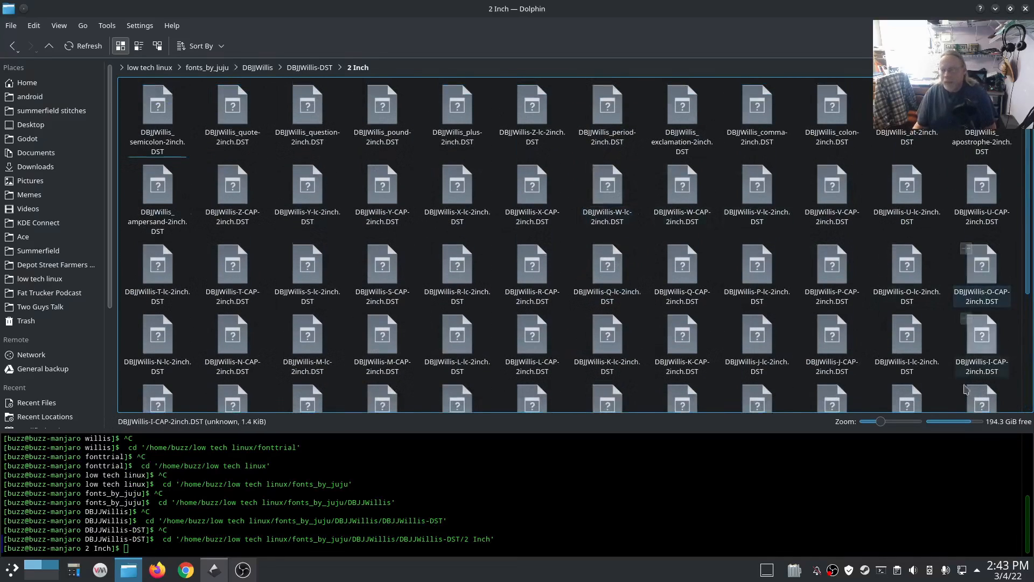
Enlarge the file icons, examine the names of the DST letter files, and close the file manager
{"action": "left_click_drag", "start_coordinate": [880, 422], "coordinate": [911, 421]}
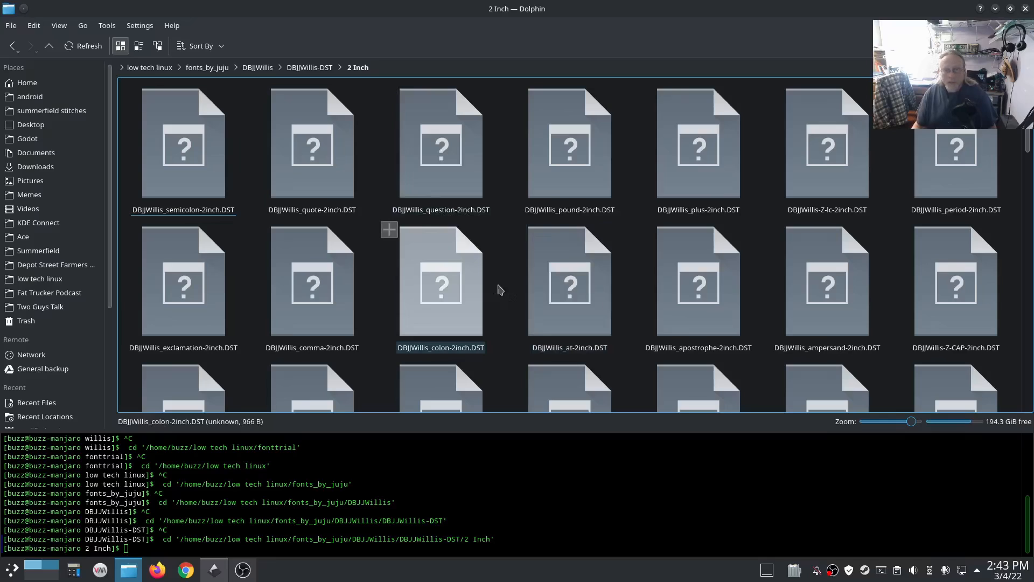
{"action": "scroll", "coordinate": [506, 291], "scroll_direction": "down", "scroll_amount": 5}
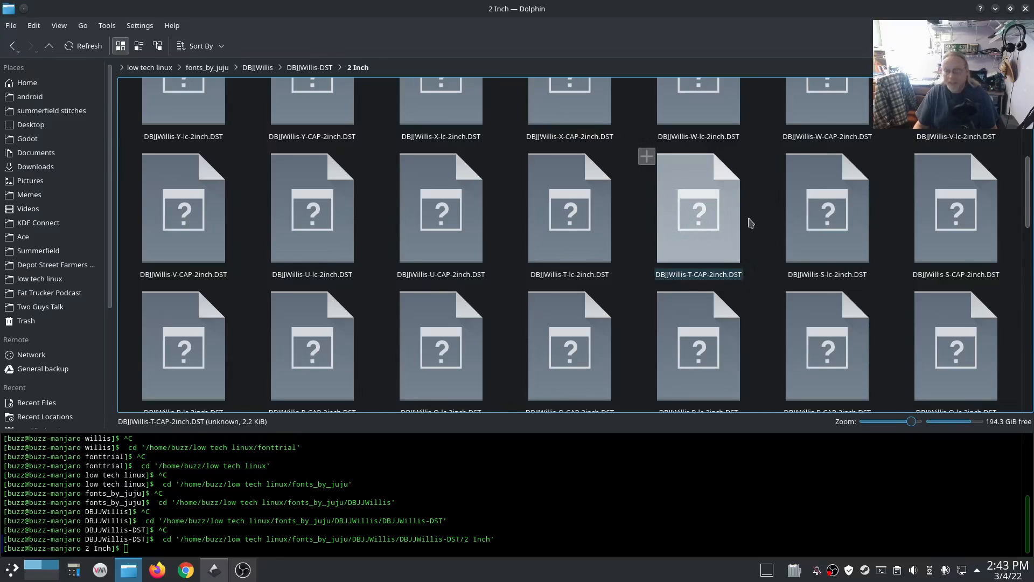
{"action": "scroll", "coordinate": [749, 226], "scroll_direction": "down", "scroll_amount": 1, "text": "ctrl"}
{"action": "scroll", "coordinate": [747, 240], "scroll_direction": "down", "scroll_amount": 1, "text": "ctrl"}
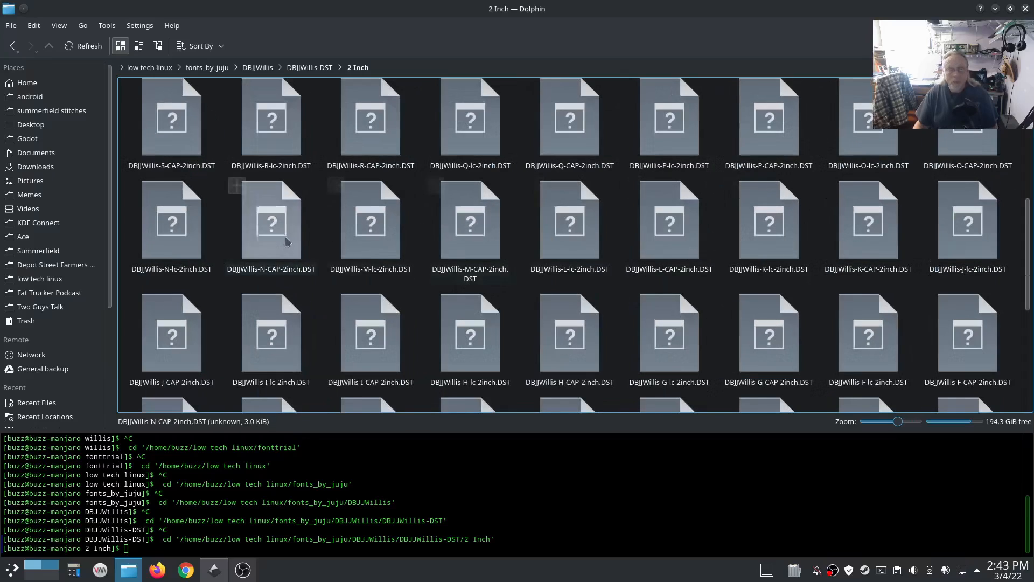
{"action": "left_click", "coordinate": [1026, 9]}
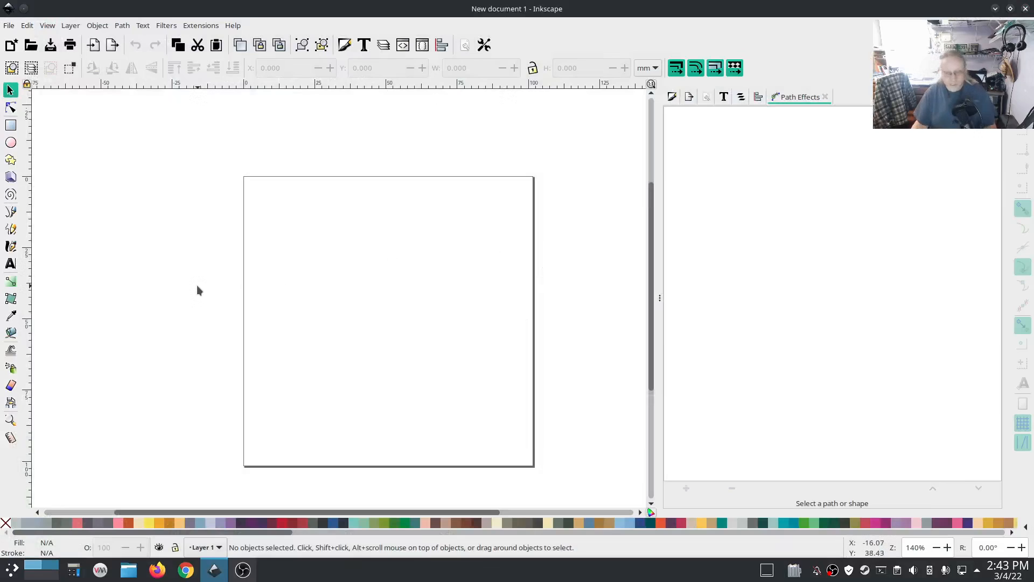
Reopen the file manager and open DBJJWillis-6-2inch.DST from the 2 Inch folder in Inkscape
{"action": "left_click", "coordinate": [128, 570]}
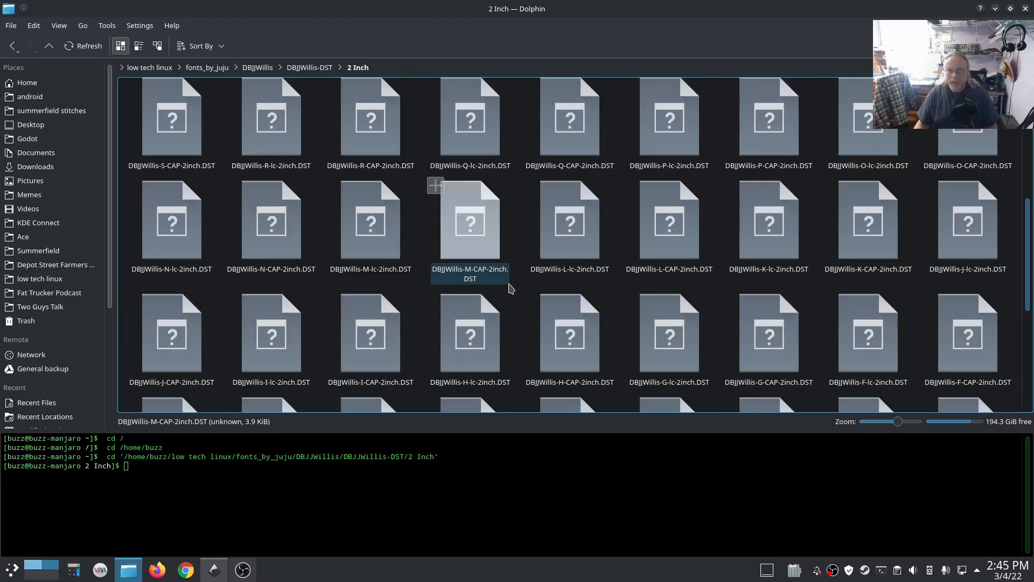
{"action": "scroll", "coordinate": [512, 280], "scroll_direction": "down", "scroll_amount": 5}
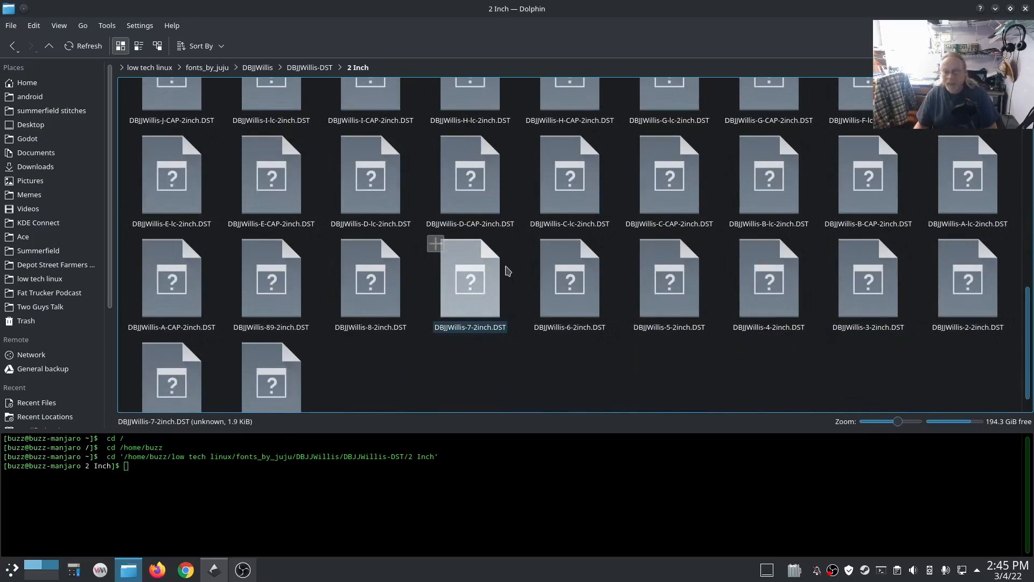
{"action": "left_click", "coordinate": [568, 291]}
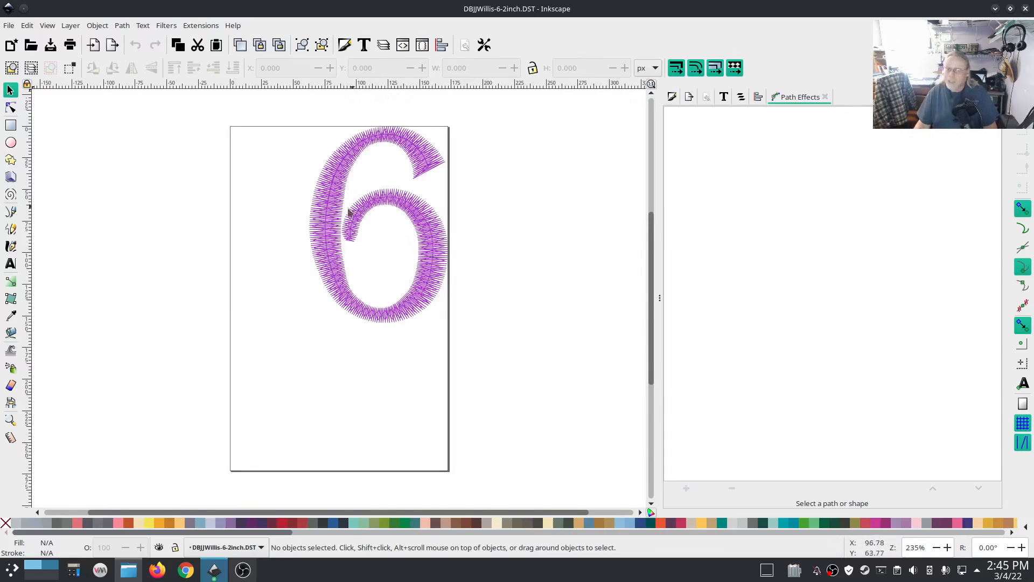
Try to enable Custom satin column for the numeral 6 in the Ink/Stitch Params, and cancel the settings
{"action": "left_click", "coordinate": [330, 213]}
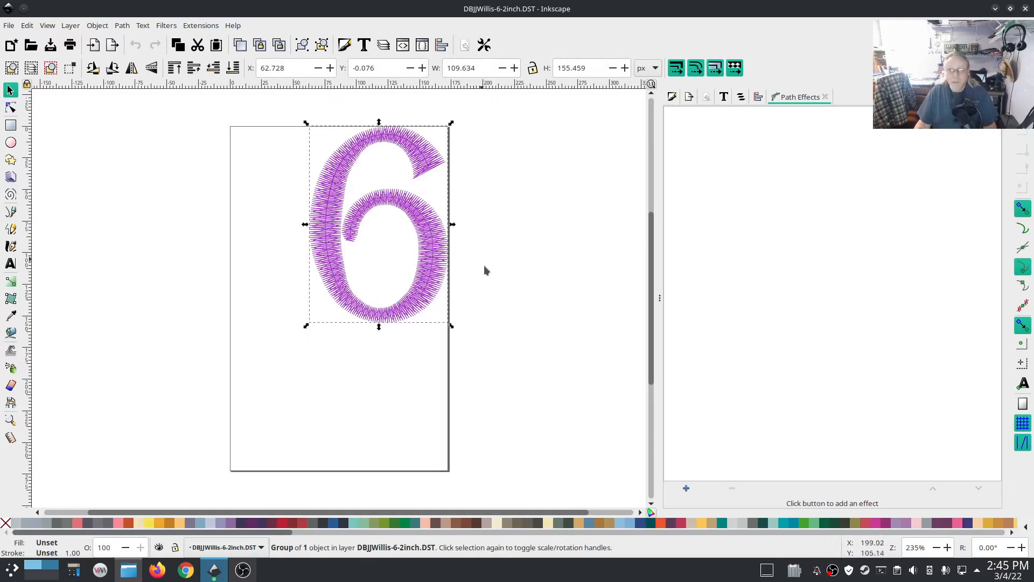
{"action": "left_click", "coordinate": [203, 27]}
{"action": "mouse_move", "coordinate": [226, 175]}
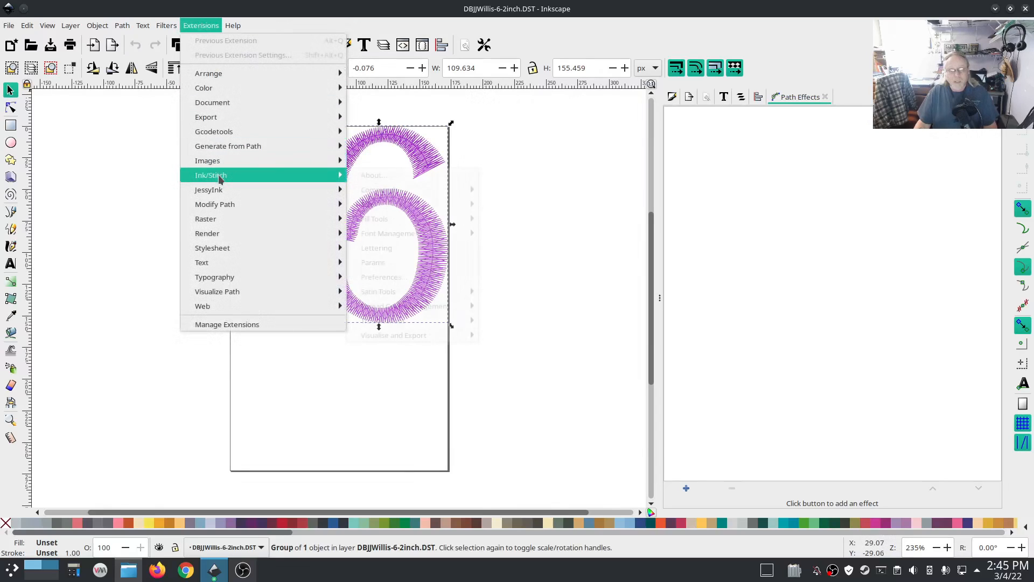
{"action": "left_click", "coordinate": [374, 264]}
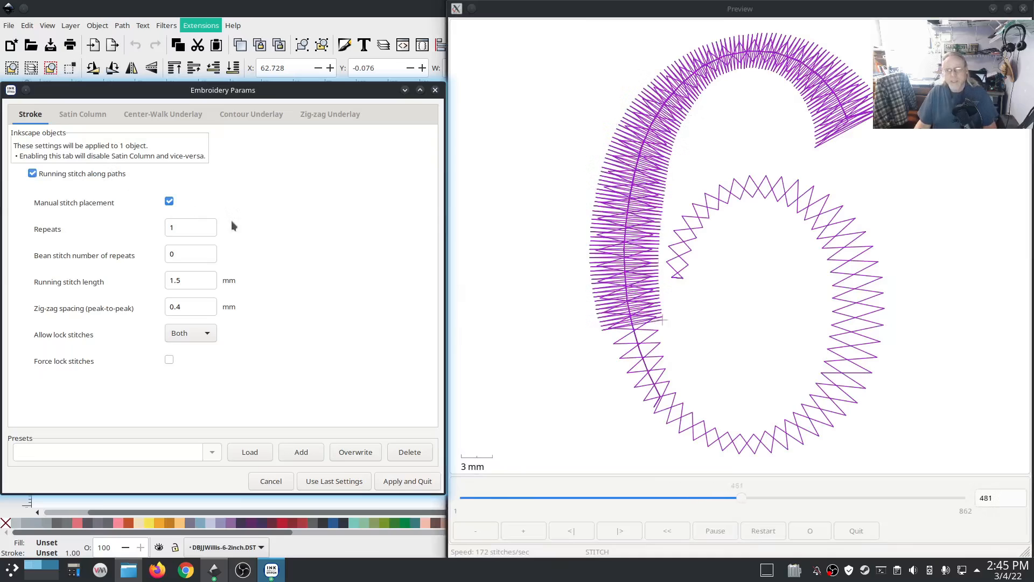
{"action": "left_click", "coordinate": [82, 113]}
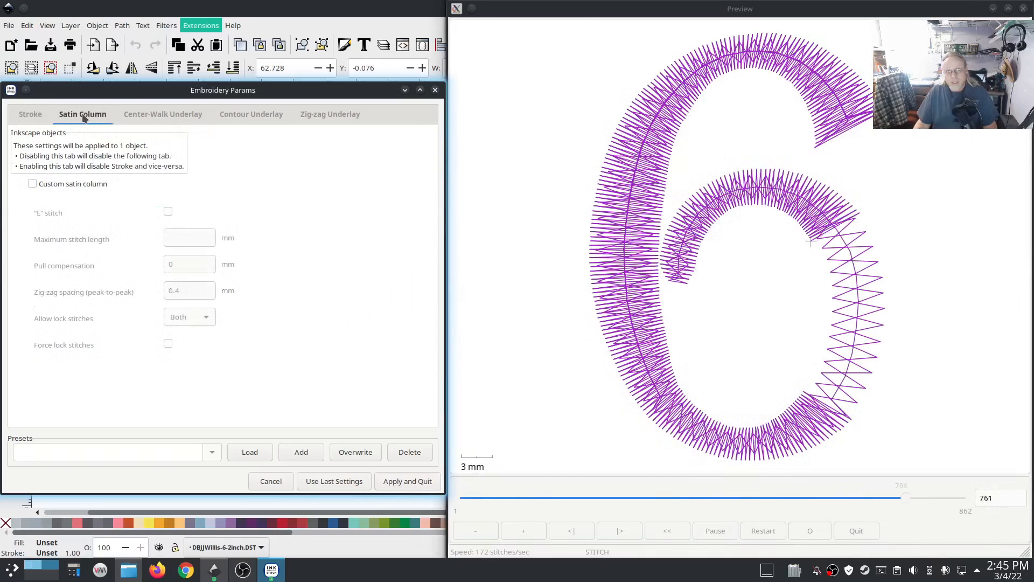
{"action": "left_click", "coordinate": [32, 183]}
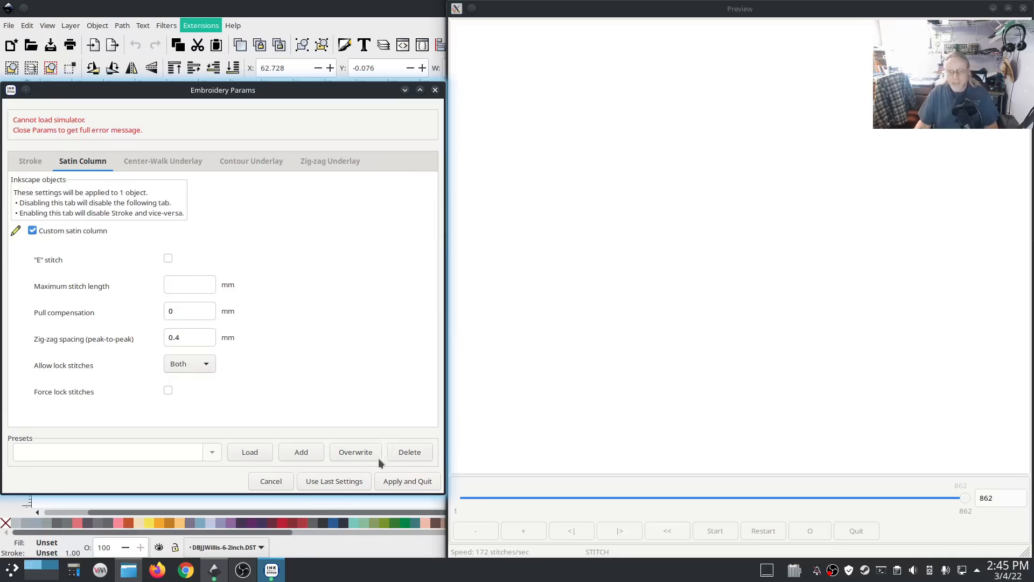
{"action": "left_click", "coordinate": [263, 481]}
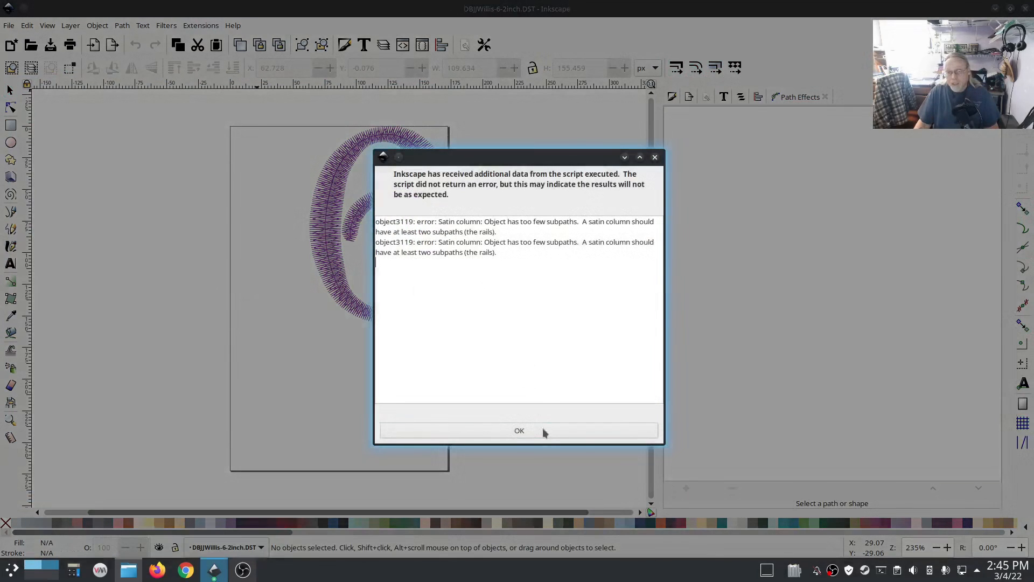
{"action": "left_click", "coordinate": [528, 432]}
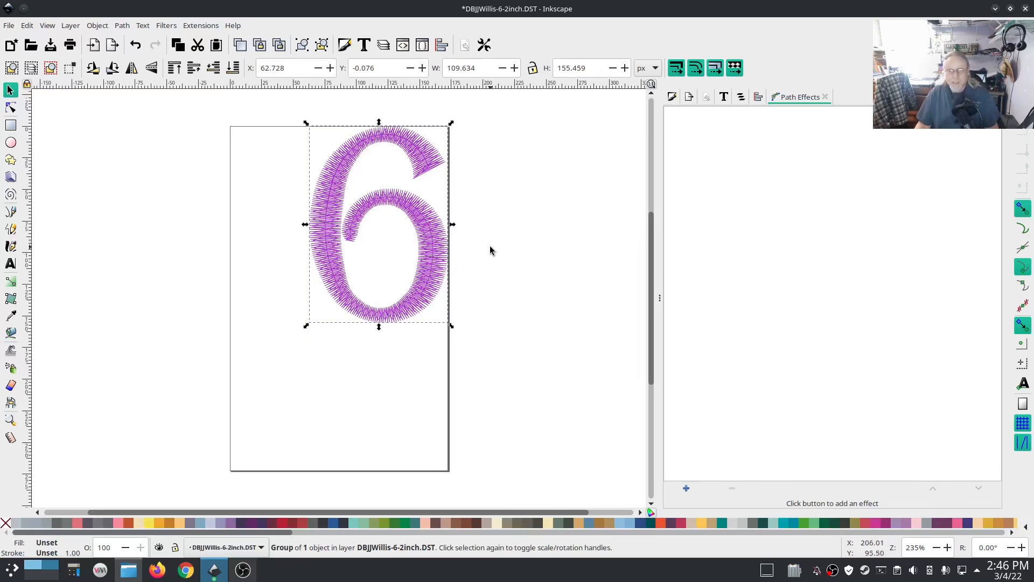
Open the Ink/Stitch Params for the selected numeral 6 again
{"action": "left_click", "coordinate": [200, 26]}
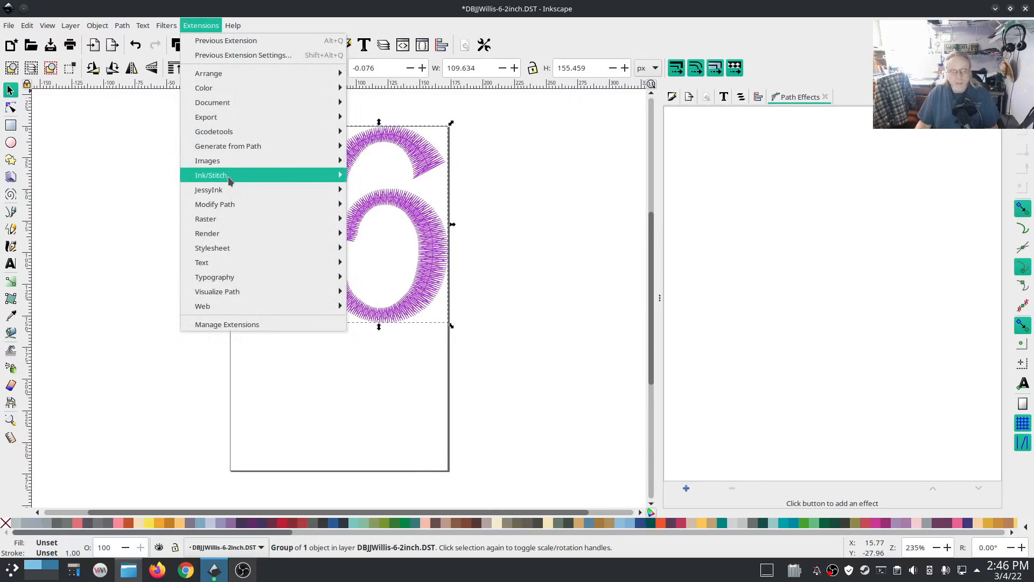
{"action": "mouse_move", "coordinate": [215, 175]}
{"action": "left_click", "coordinate": [378, 261]}
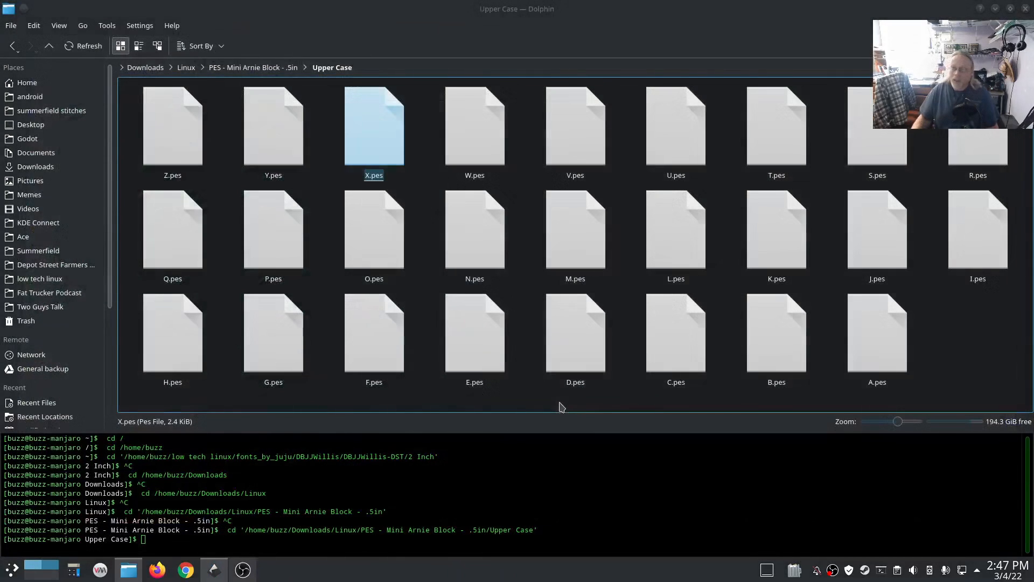
Close the file manager, reopen it at the Upper Case folder, and go up to PES - Mini Arnie Block - .5in
{"action": "left_click", "coordinate": [1026, 9]}
{"action": "left_click", "coordinate": [581, 300]}
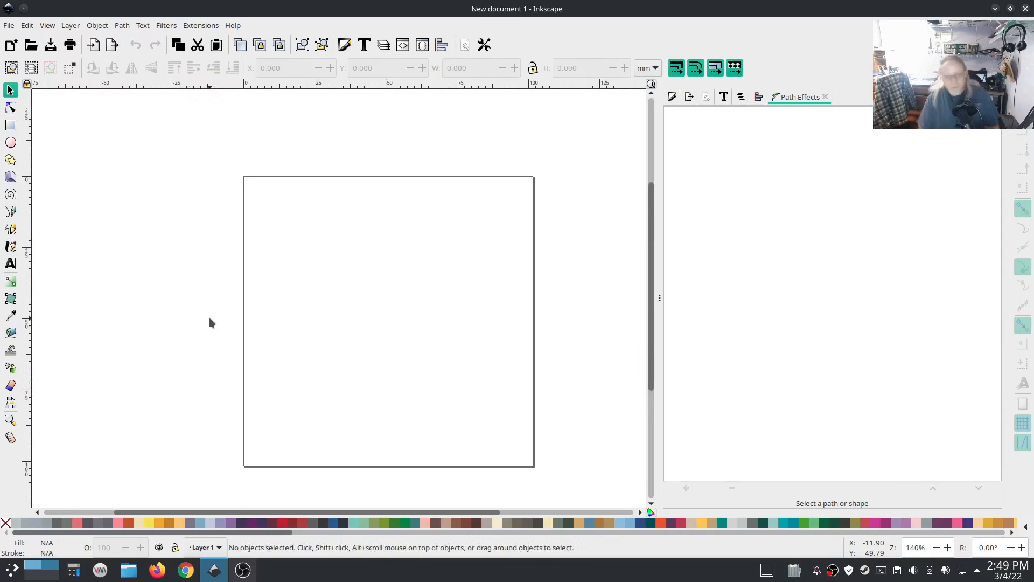
{"action": "left_click", "coordinate": [130, 572]}
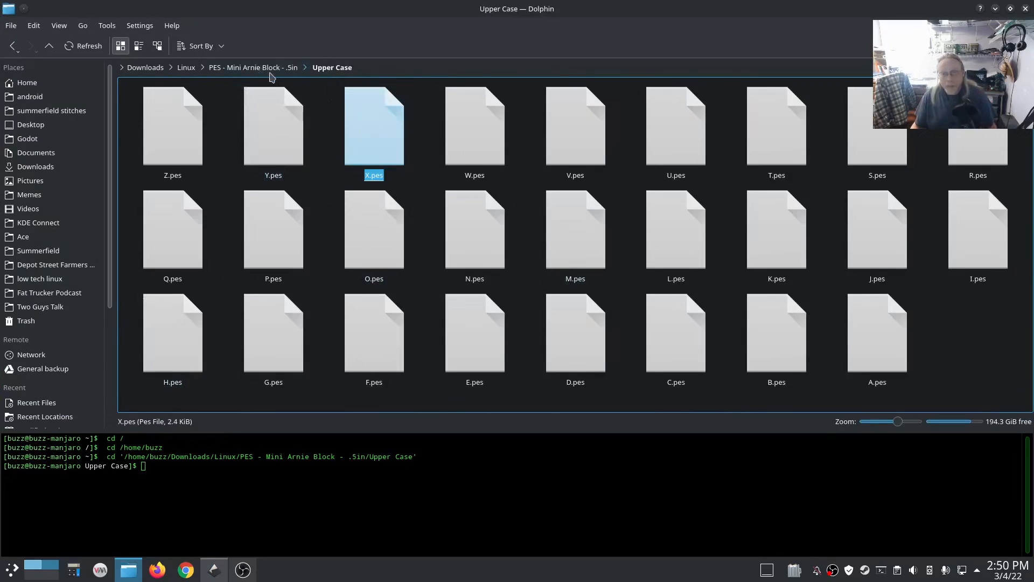
{"action": "left_click", "coordinate": [519, 191]}
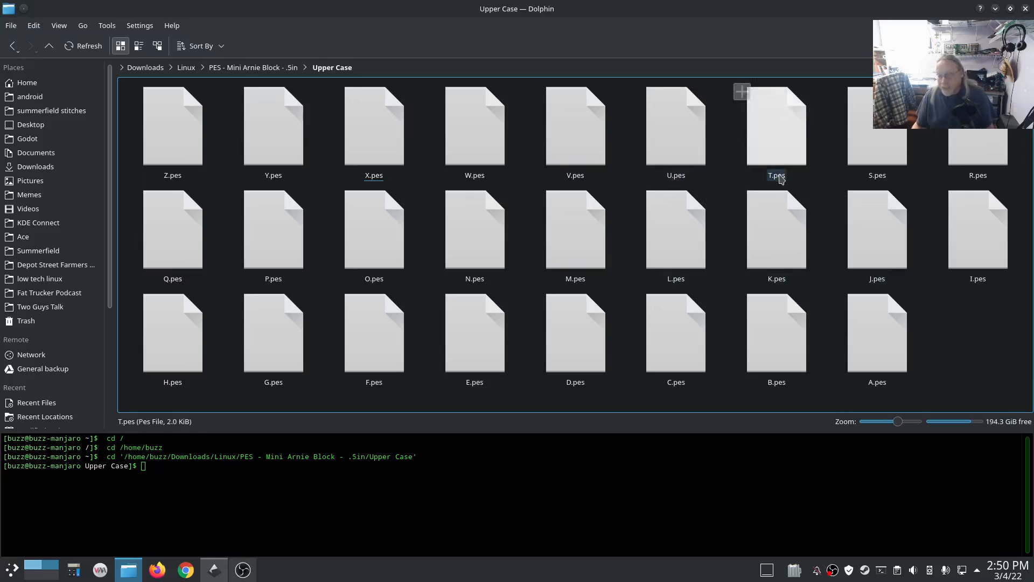
{"action": "left_click", "coordinate": [252, 69]}
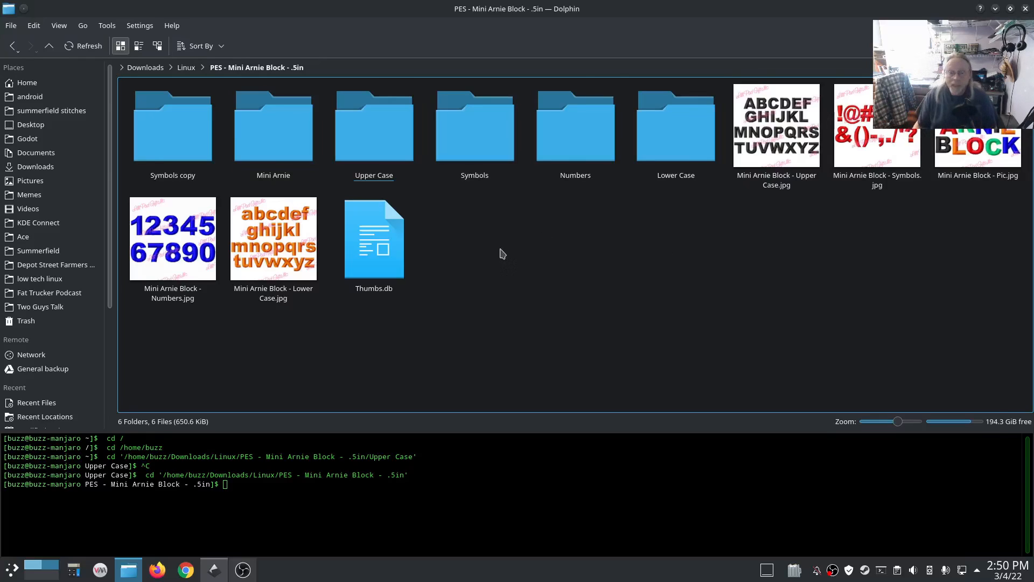
Create a new folder named MiniArnie inside PES - Mini Arnie Block - .5in
{"action": "right_click", "coordinate": [489, 237]}
{"action": "mouse_move", "coordinate": [520, 248]}
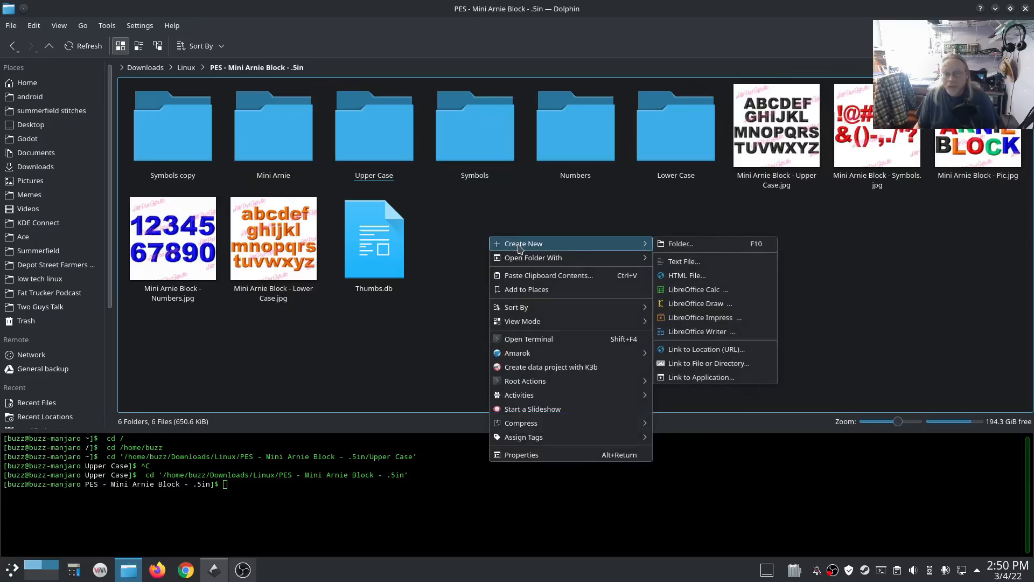
{"action": "left_click", "coordinate": [463, 261]}
{"action": "right_click", "coordinate": [452, 259]}
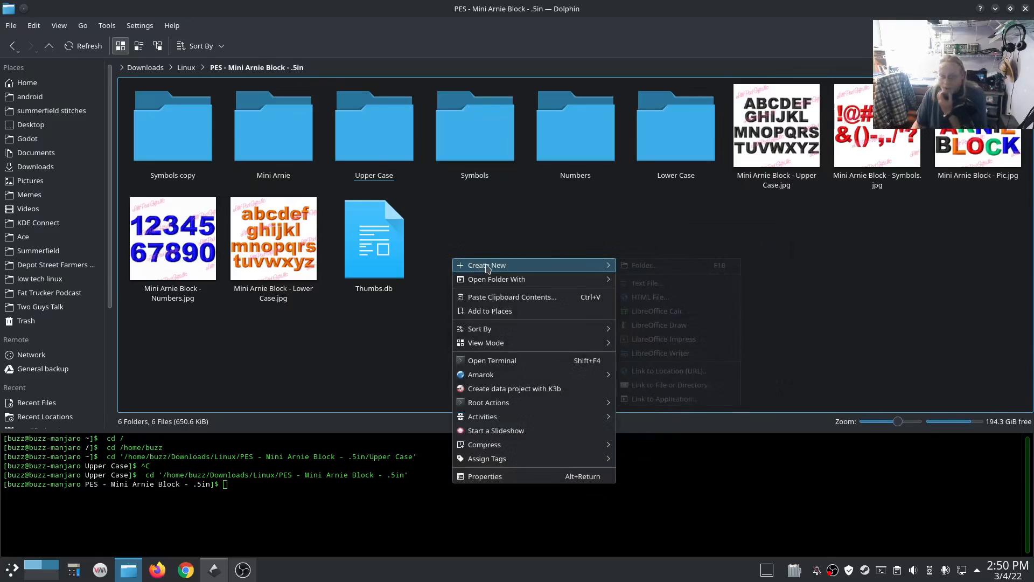
{"action": "left_click", "coordinate": [624, 264]}
{"action": "right_click", "coordinate": [585, 264]}
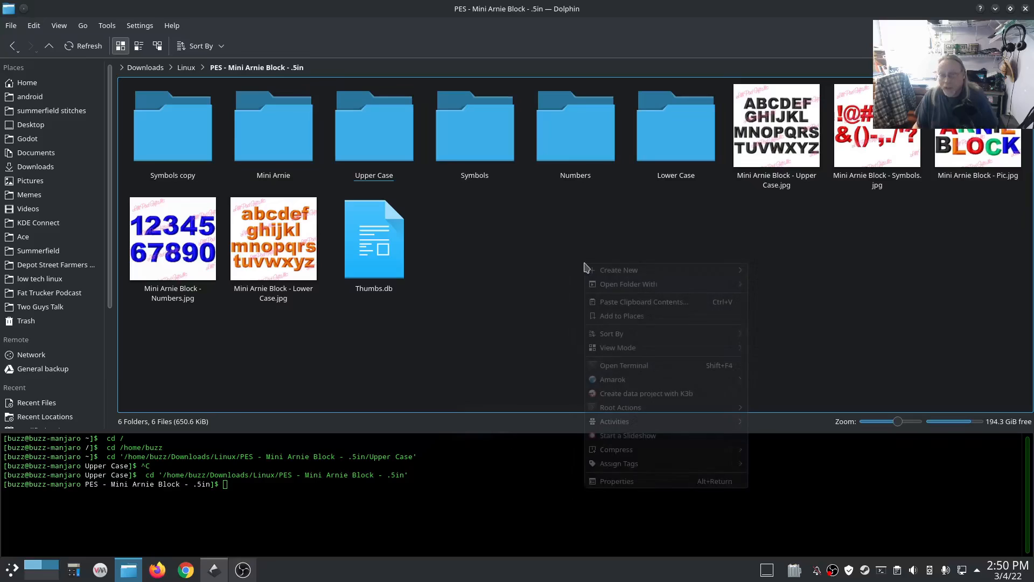
{"action": "mouse_move", "coordinate": [605, 270]}
{"action": "left_click", "coordinate": [760, 270]}
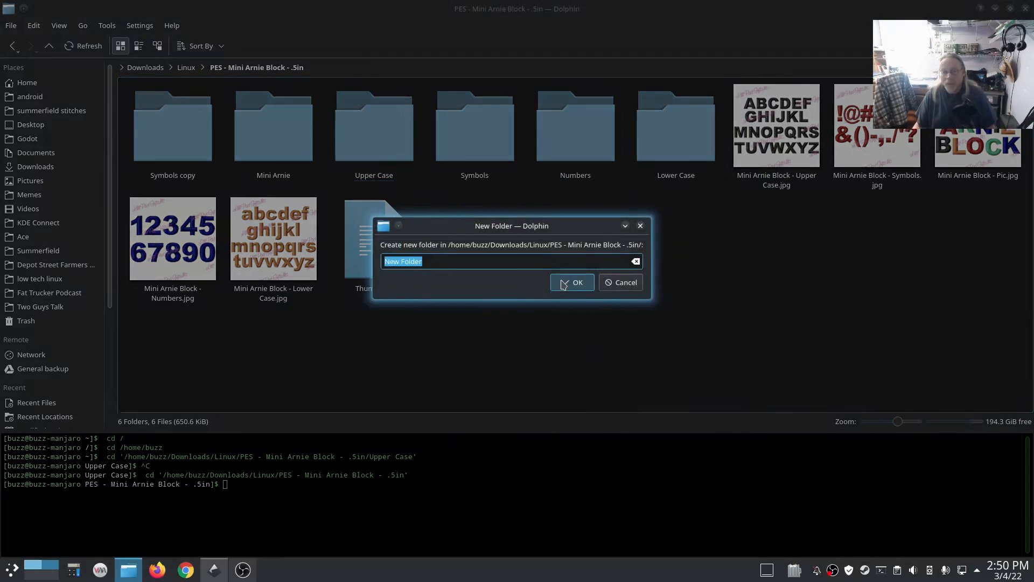
{"action": "type", "text": "MiniArnie"}
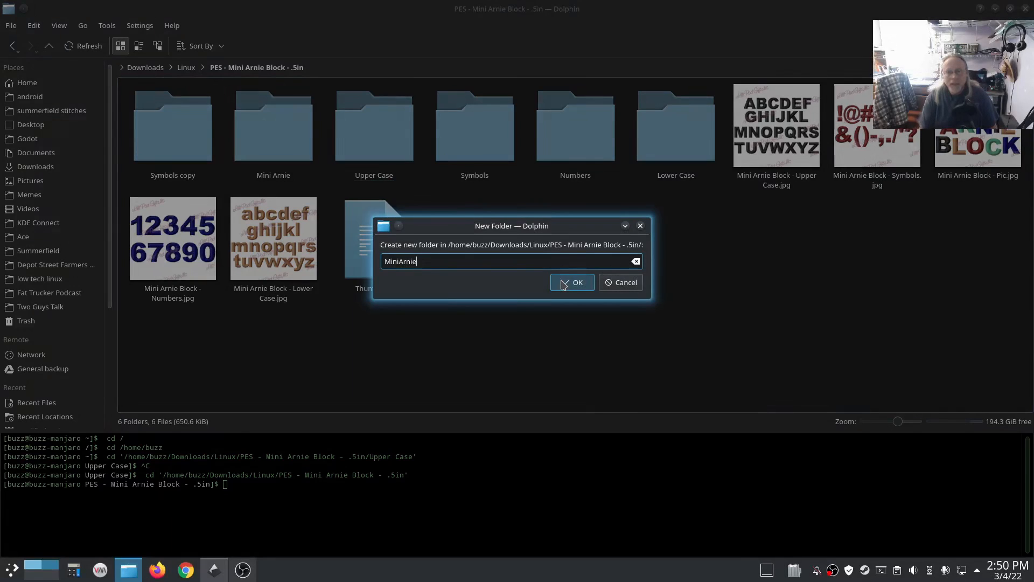
{"action": "left_click", "coordinate": [563, 284]}
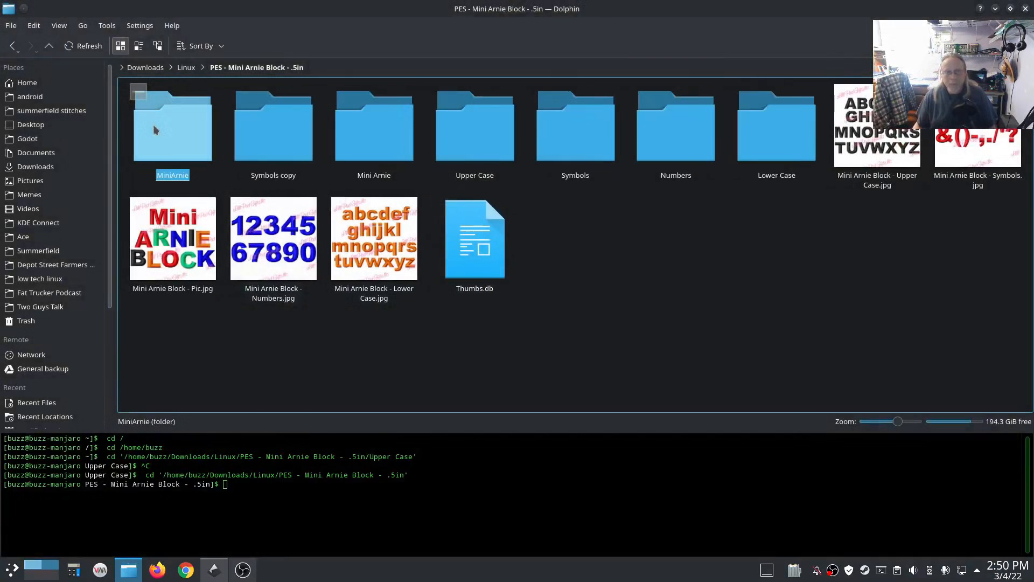
Open the MiniArnie folder in a split view and show its parent folder, PES - Mini Arnie Block - .5in, beside it
{"action": "left_click", "coordinate": [153, 124]}
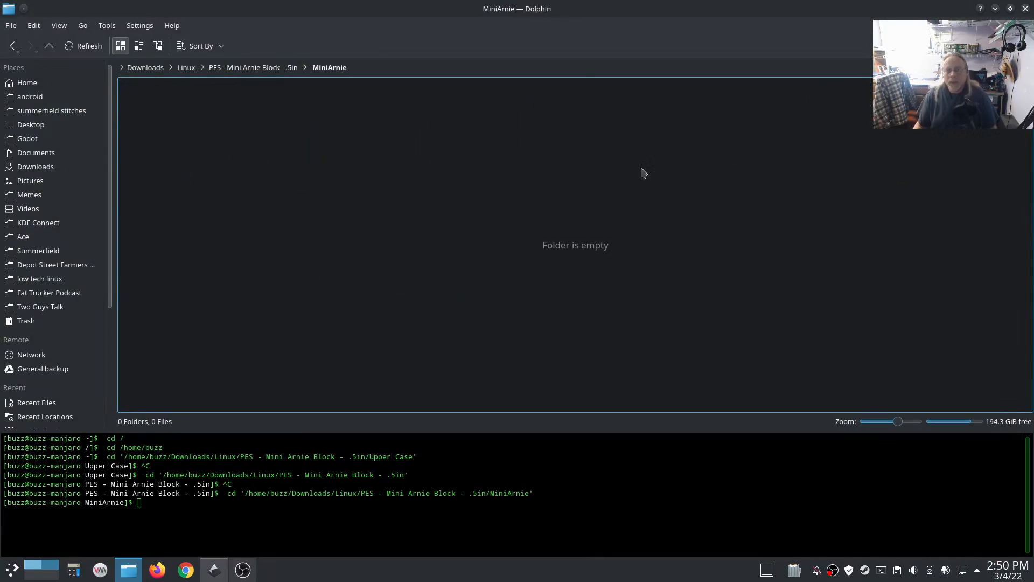
{"action": "key", "text": "F3"}
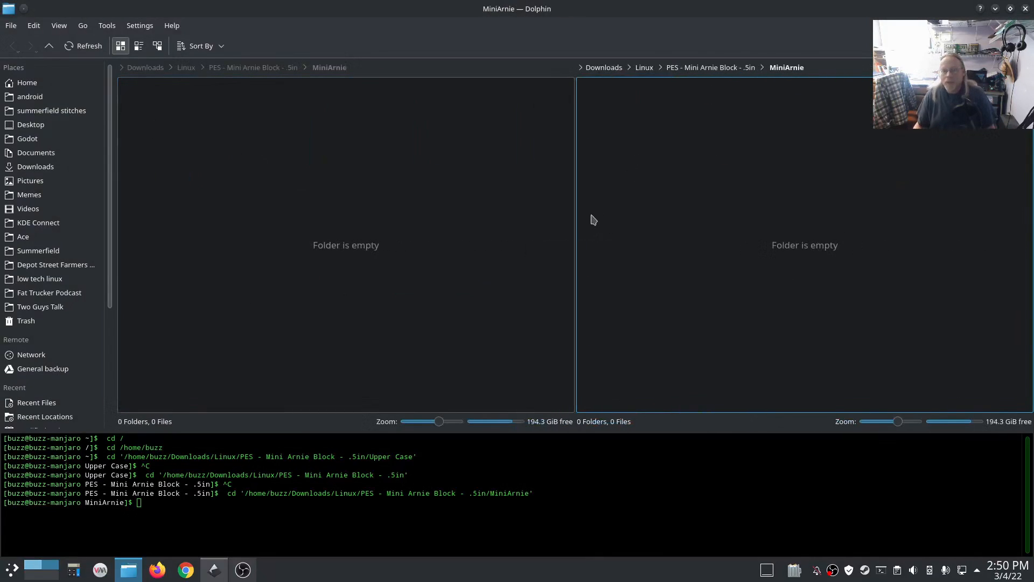
{"action": "left_click", "coordinate": [281, 152]}
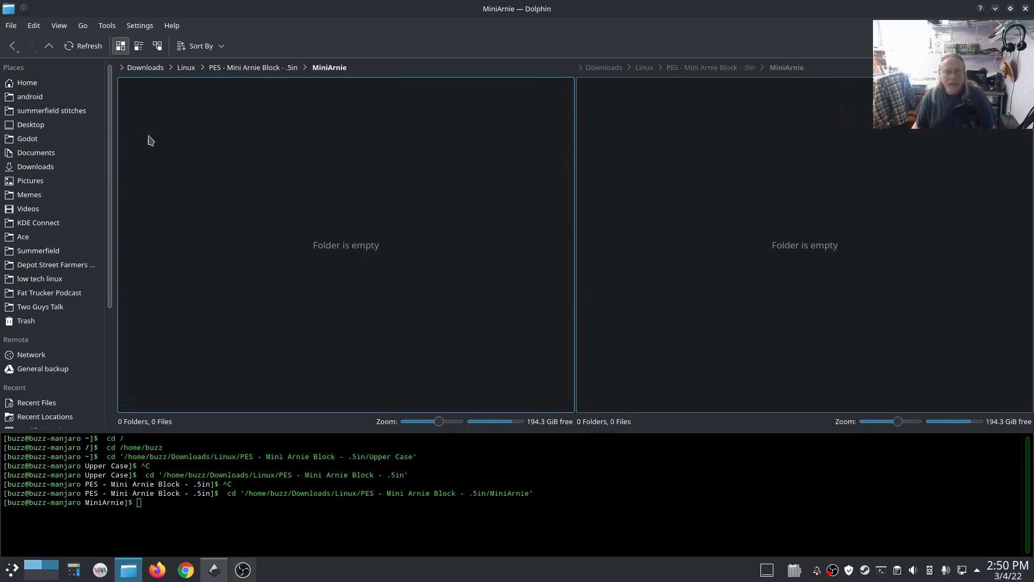
{"action": "left_click", "coordinate": [50, 46]}
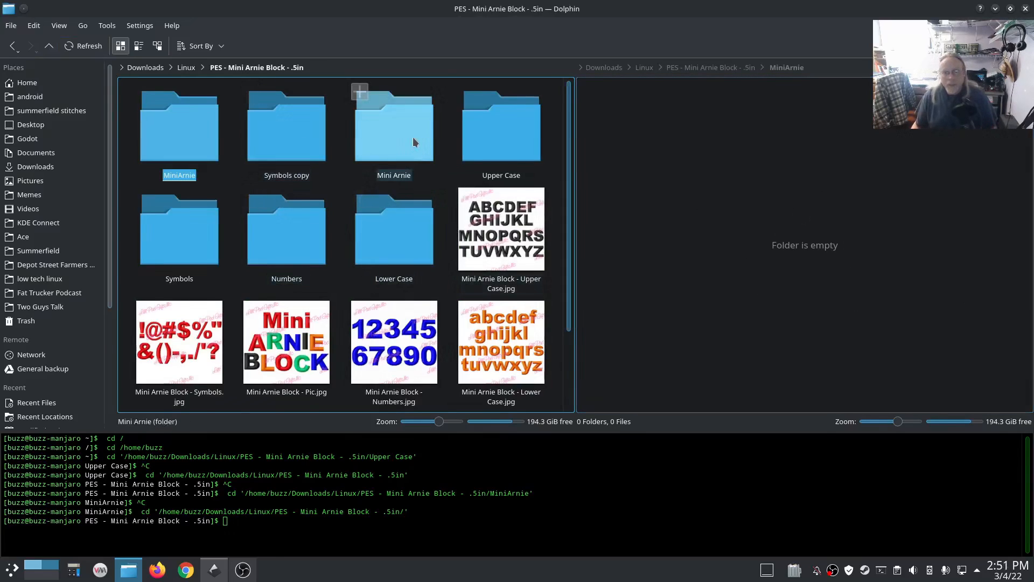
Copy all the letter files from the Upper Case folder into the MiniArnie folder
{"action": "left_click", "coordinate": [517, 141]}
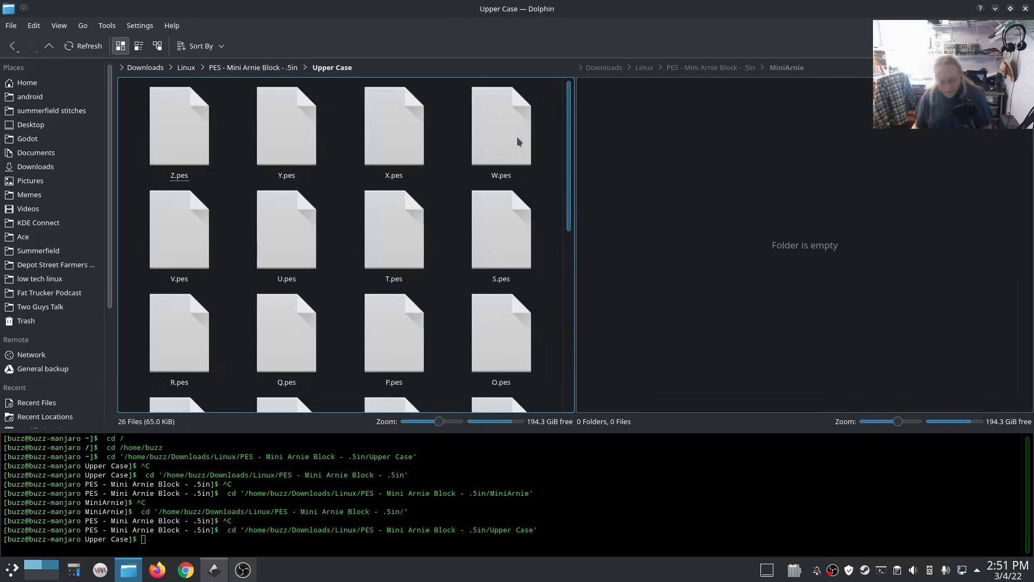
{"action": "key", "text": "ctrl+a"}
{"action": "left_click_drag", "start_coordinate": [517, 142], "coordinate": [688, 203]}
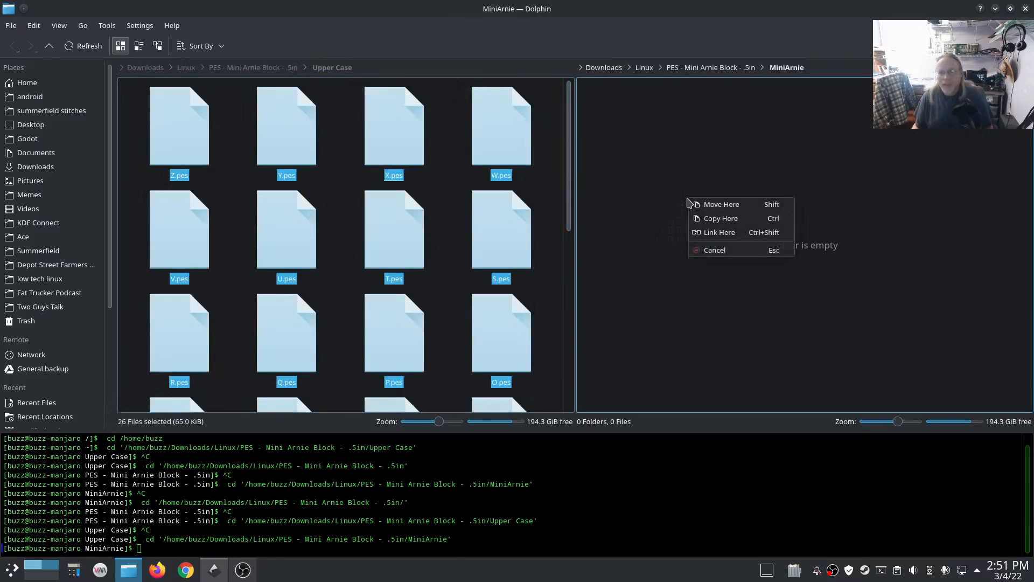
{"action": "left_click", "coordinate": [721, 219]}
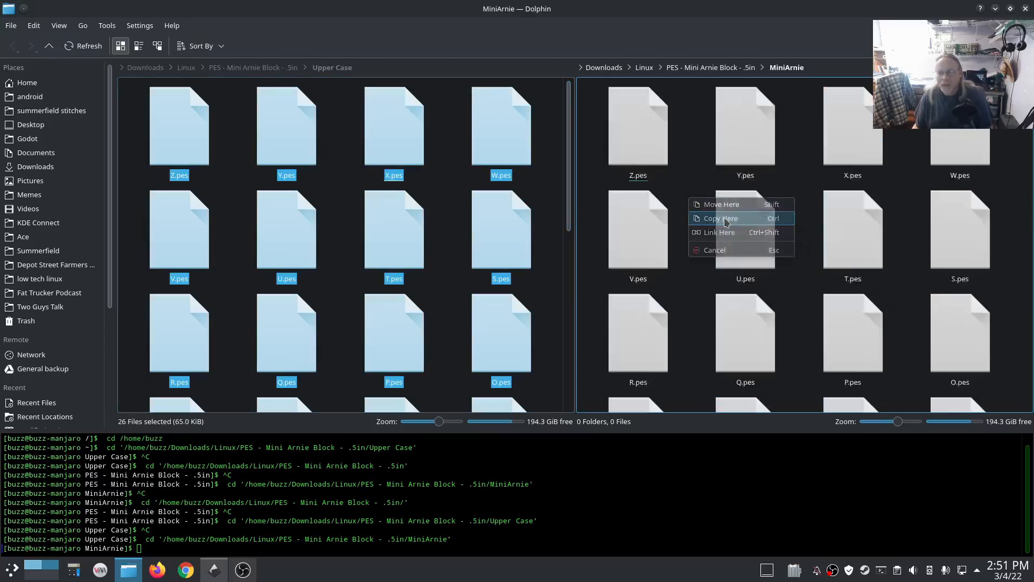
Return to PES - Mini Arnie Block - .5in and copy all the files in Symbols into MiniArnie
{"action": "left_click", "coordinate": [341, 124]}
{"action": "left_click", "coordinate": [291, 68]}
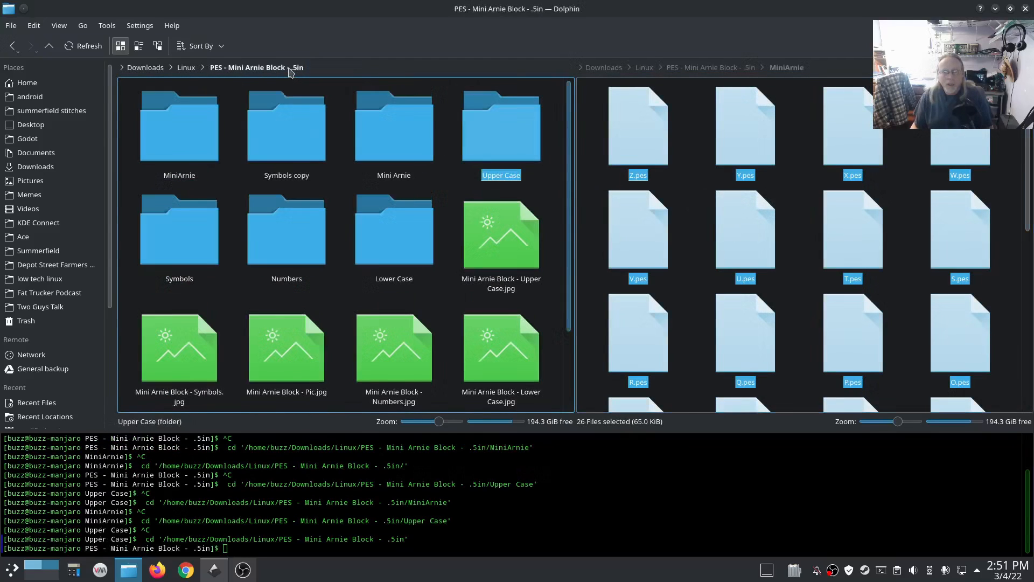
{"action": "left_click", "coordinate": [193, 249]}
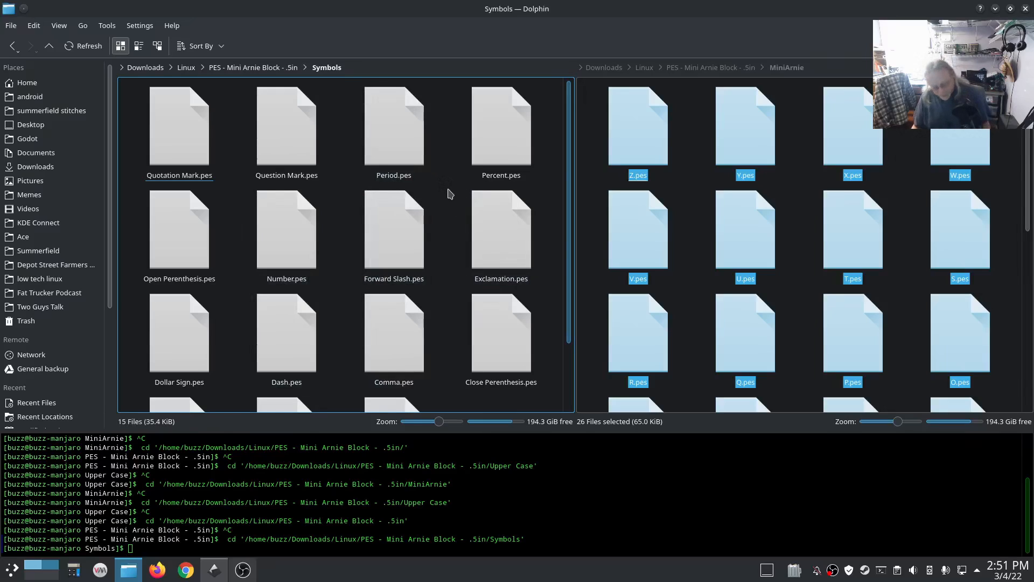
{"action": "key", "text": "ctrl+a"}
{"action": "left_click_drag", "start_coordinate": [458, 240], "coordinate": [681, 254]}
{"action": "left_click", "coordinate": [712, 271]}
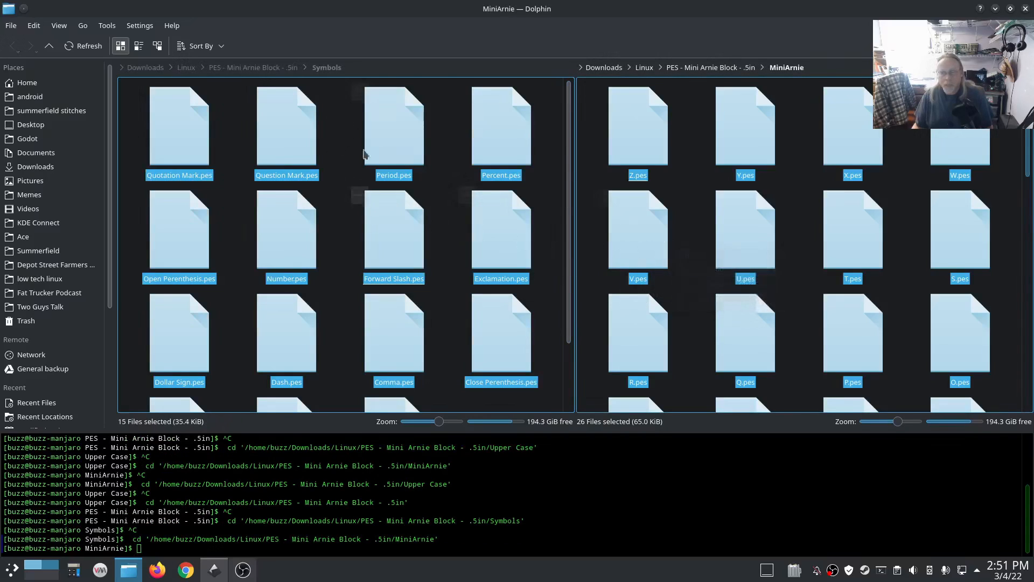
Copy all the digit files from the Numbers folder into MiniArnie and check the MiniArnie file list for them
{"action": "left_click", "coordinate": [274, 69]}
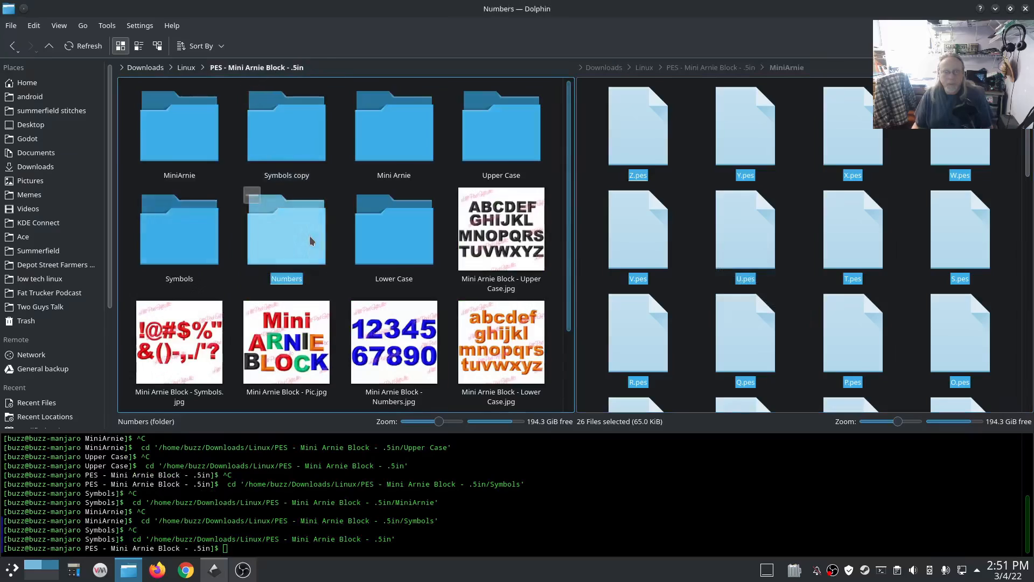
{"action": "double_click", "coordinate": [283, 237]}
{"action": "key", "text": "ctrl+a"}
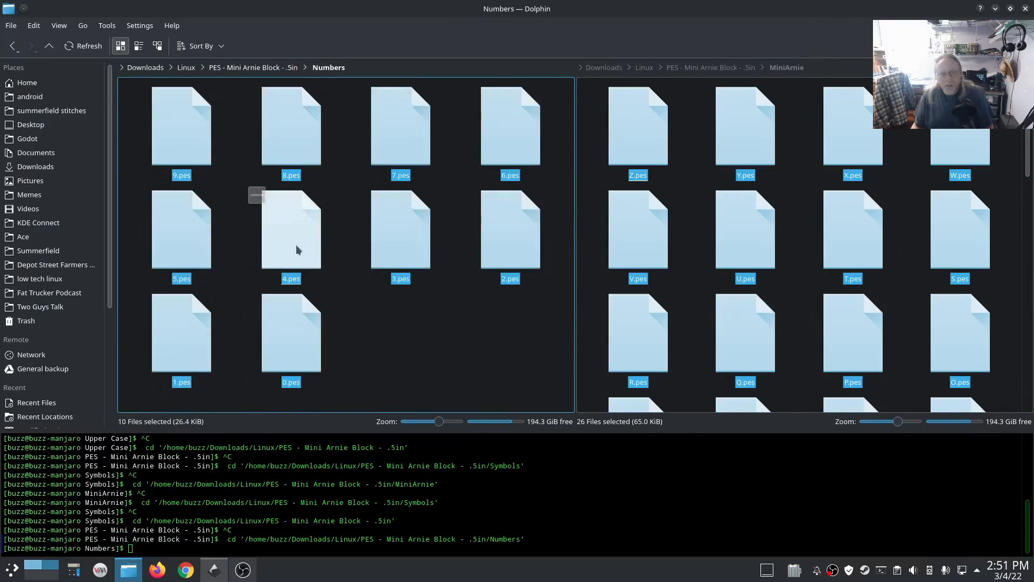
{"action": "left_click_drag", "start_coordinate": [296, 248], "coordinate": [695, 293]}
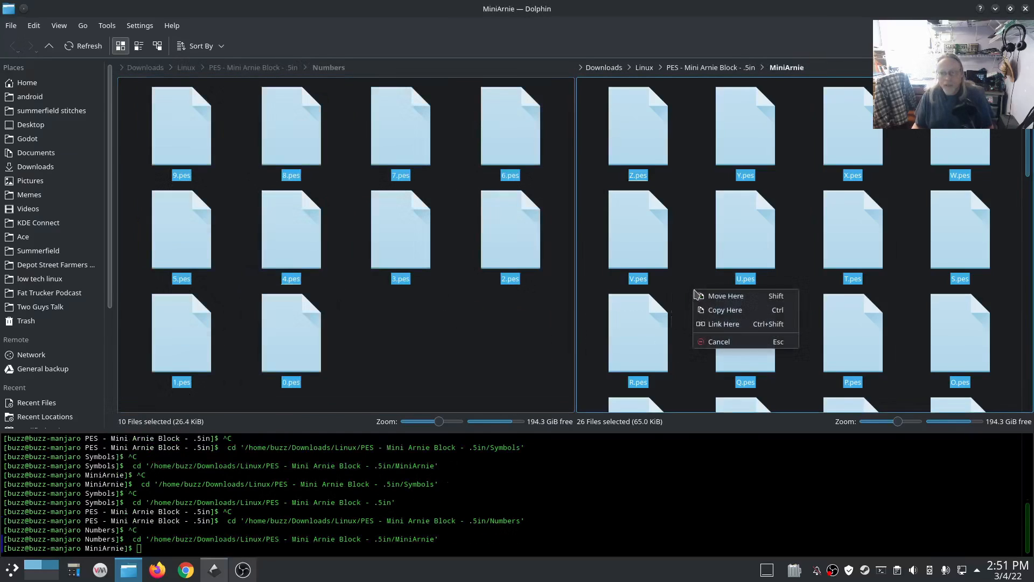
{"action": "left_click", "coordinate": [714, 324]}
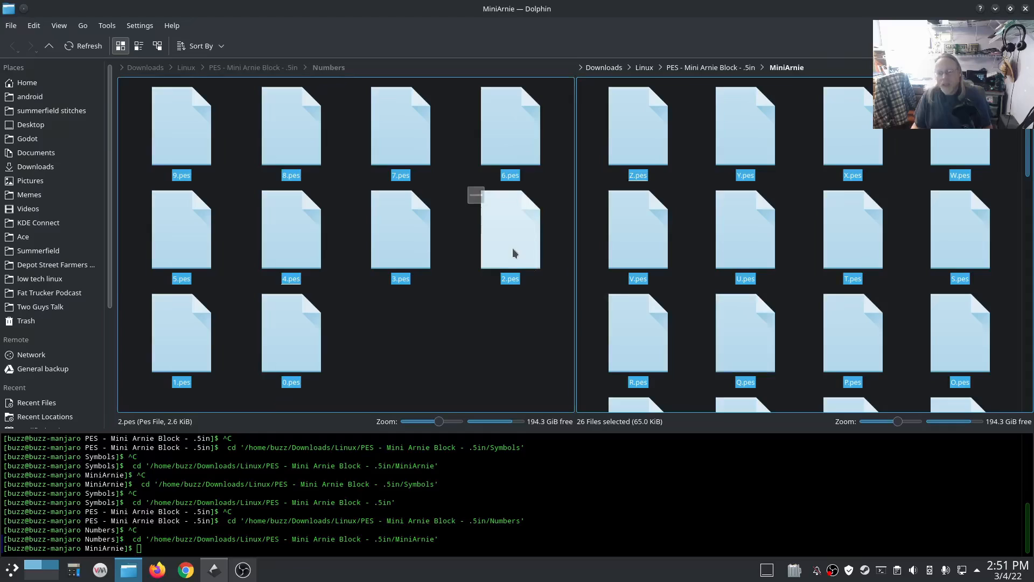
{"action": "left_click_drag", "start_coordinate": [513, 250], "coordinate": [699, 300]}
{"action": "left_click", "coordinate": [723, 320]}
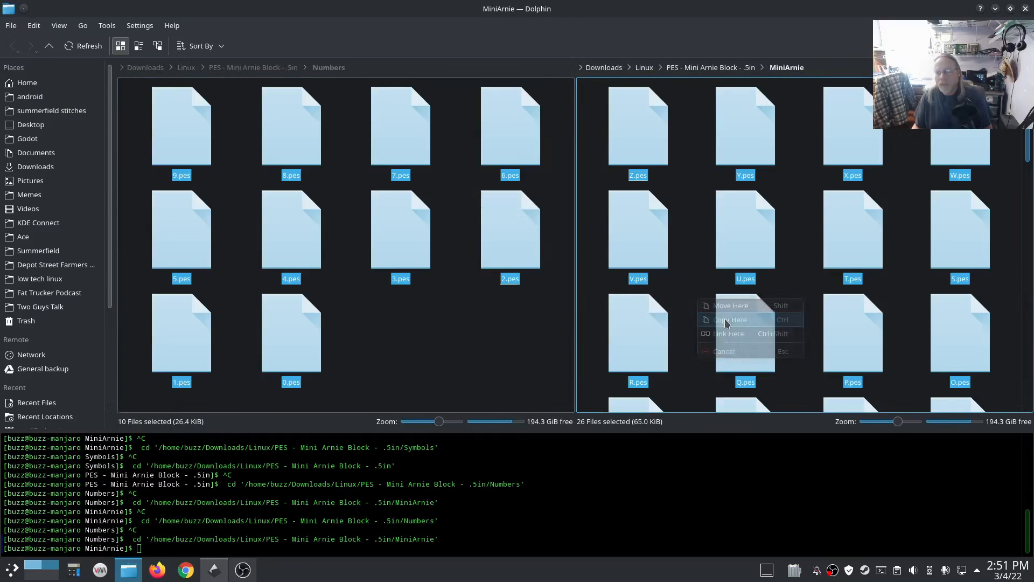
{"action": "left_click_drag", "start_coordinate": [1030, 142], "coordinate": [1018, 396]}
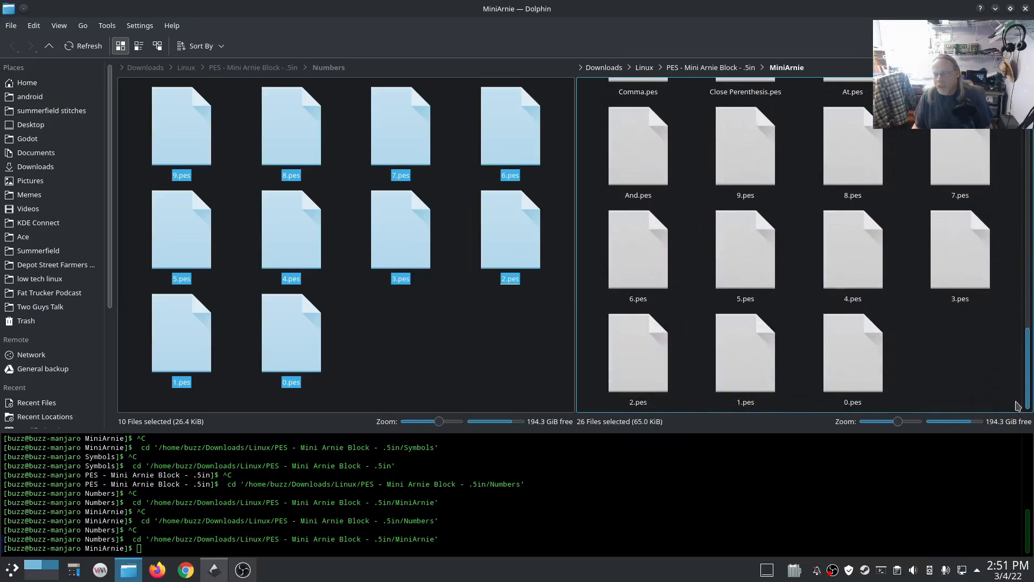
{"action": "scroll", "coordinate": [1017, 405], "scroll_direction": "up", "scroll_amount": 15}
Copy all the letter files from the Lower Case folder into MiniArnie and look over the combined files
{"action": "left_click", "coordinate": [275, 68]}
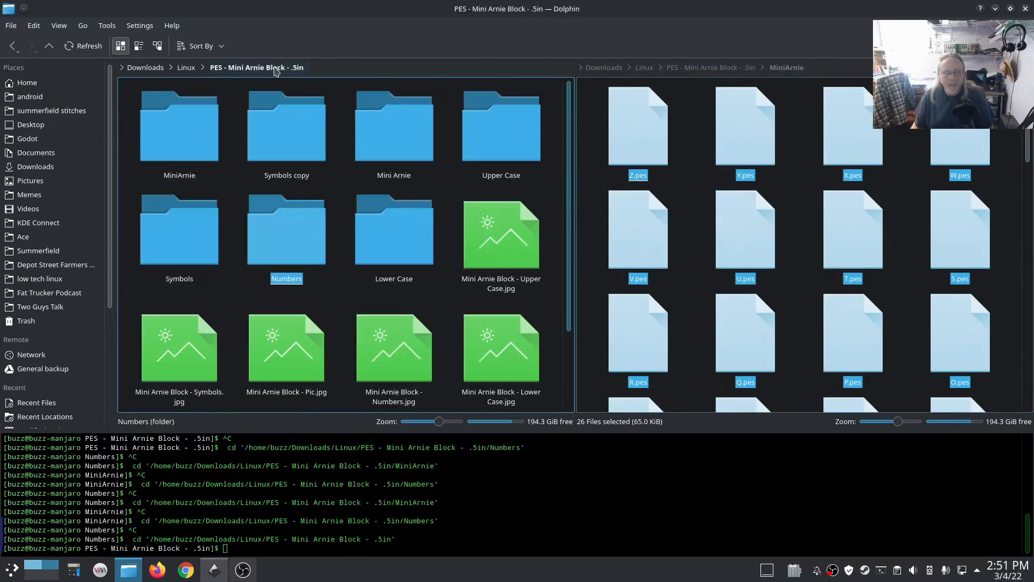
{"action": "left_click", "coordinate": [416, 231]}
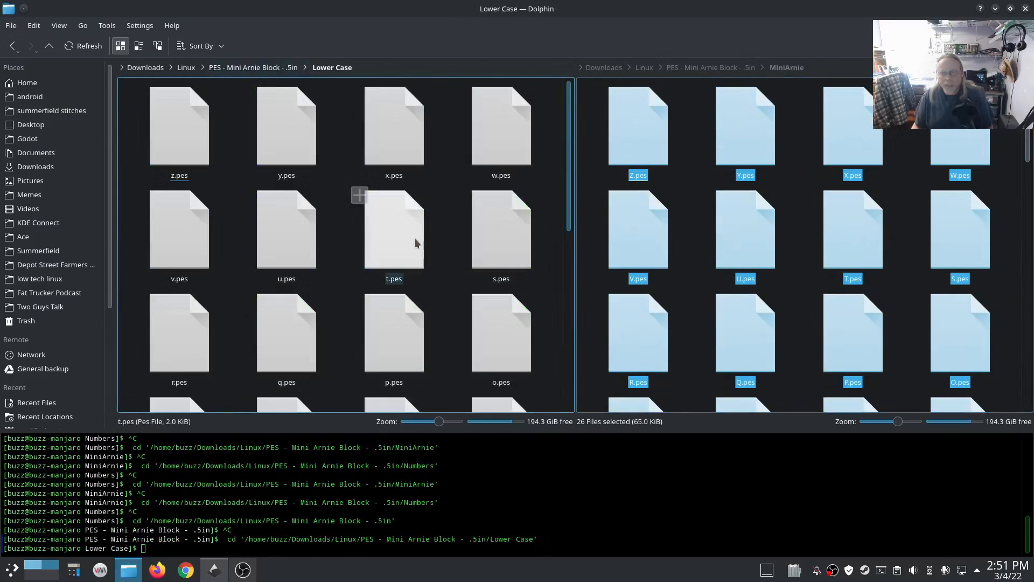
{"action": "key", "text": "ctrl+a"}
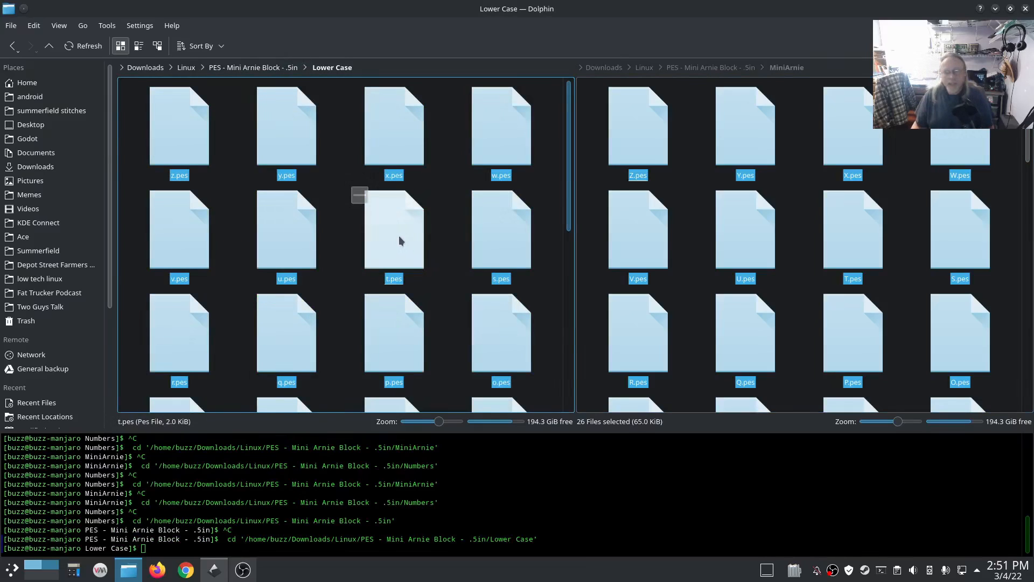
{"action": "left_click_drag", "start_coordinate": [399, 241], "coordinate": [693, 294]}
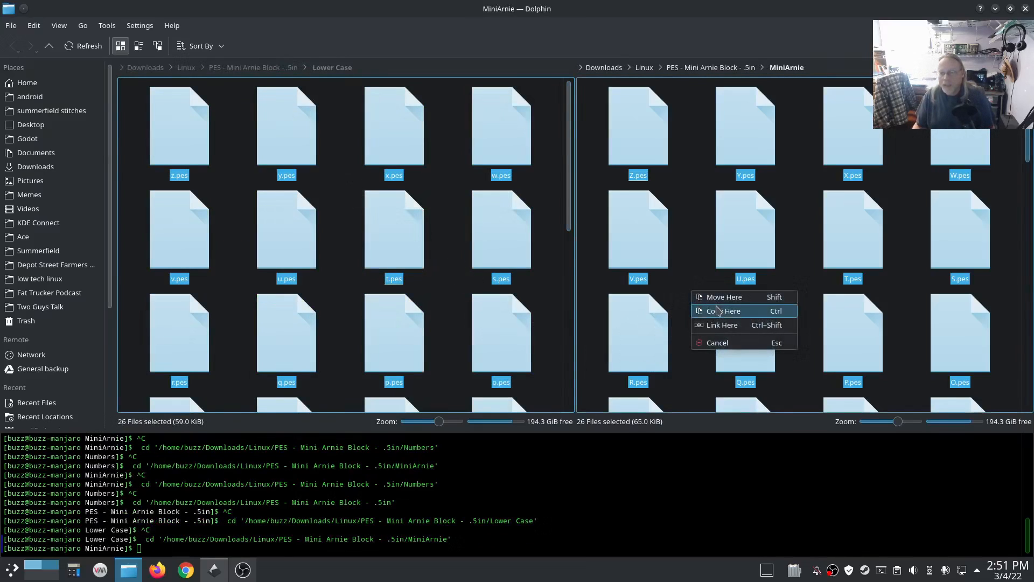
{"action": "left_click", "coordinate": [717, 311]}
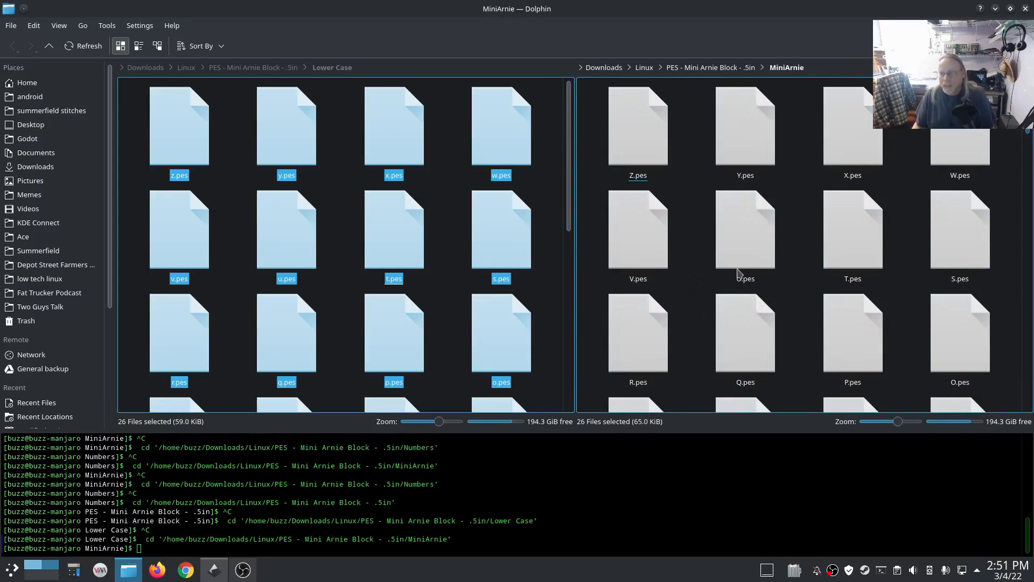
{"action": "scroll", "coordinate": [952, 230], "scroll_direction": "down", "scroll_amount": 10}
{"action": "scroll", "coordinate": [951, 231], "scroll_direction": "up", "scroll_amount": 9}
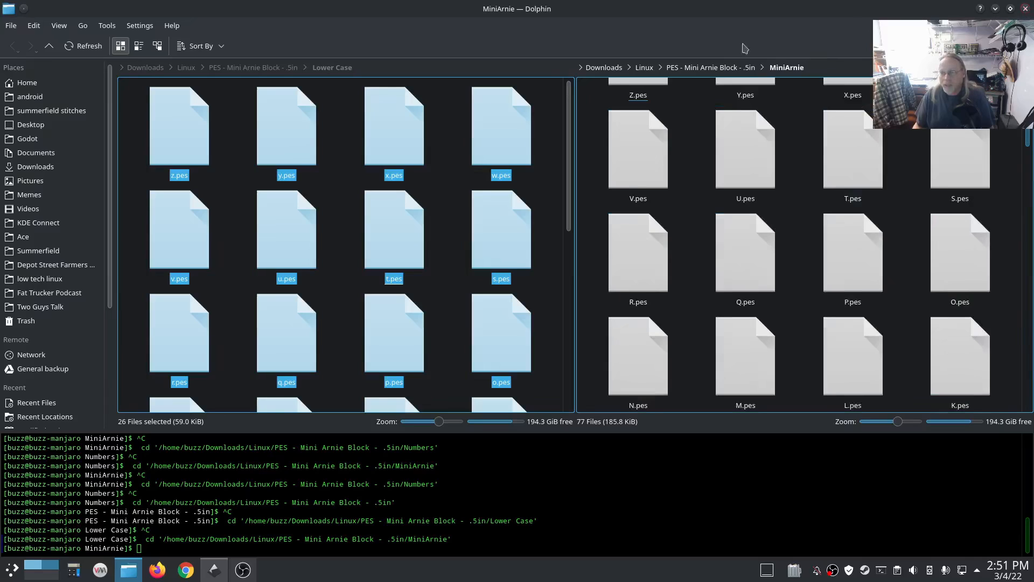
Open y.pes from the Lower Case folder and close the split view, keeping only the MiniArnie folder shown
{"action": "left_click", "coordinate": [327, 111]}
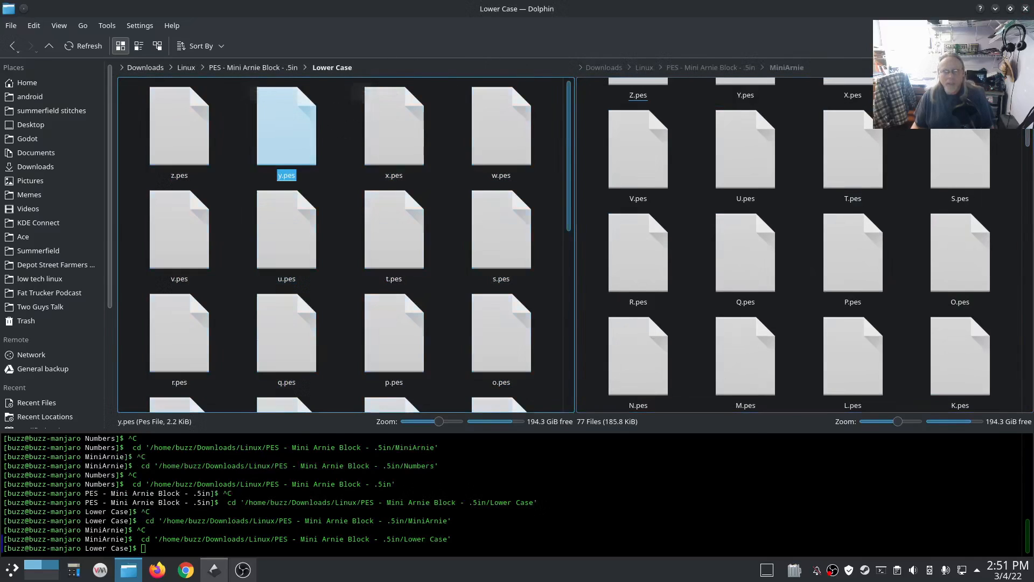
{"action": "key", "text": "F3"}
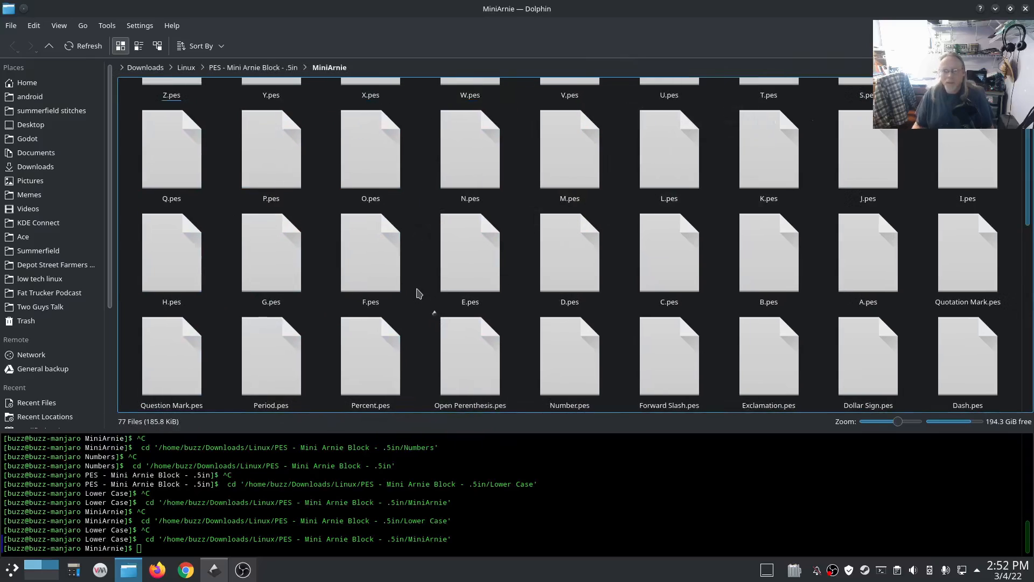
{"action": "scroll", "coordinate": [420, 293], "scroll_direction": "down", "scroll_amount": 10}
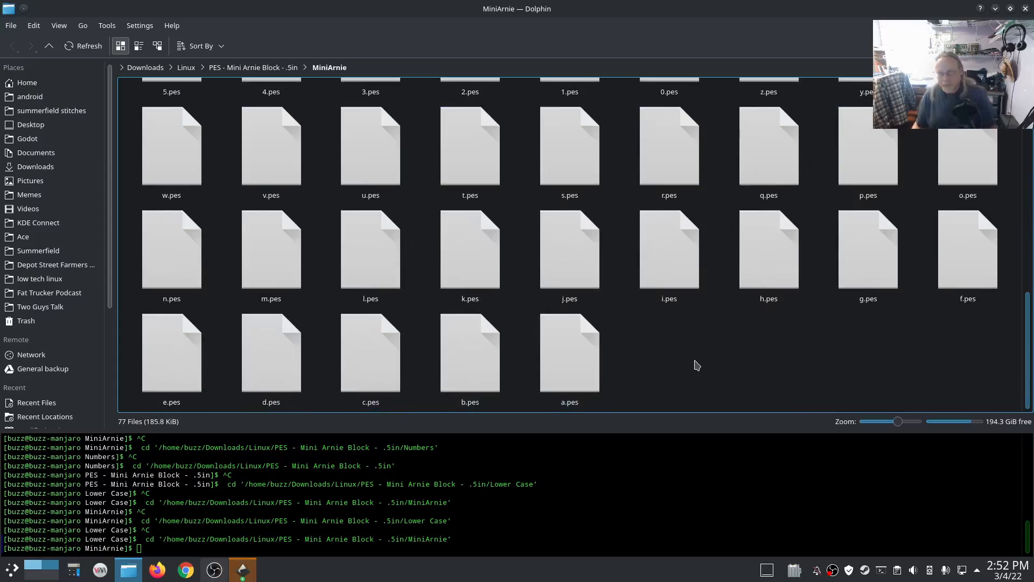
{"action": "scroll", "coordinate": [697, 366], "scroll_direction": "up", "scroll_amount": 10}
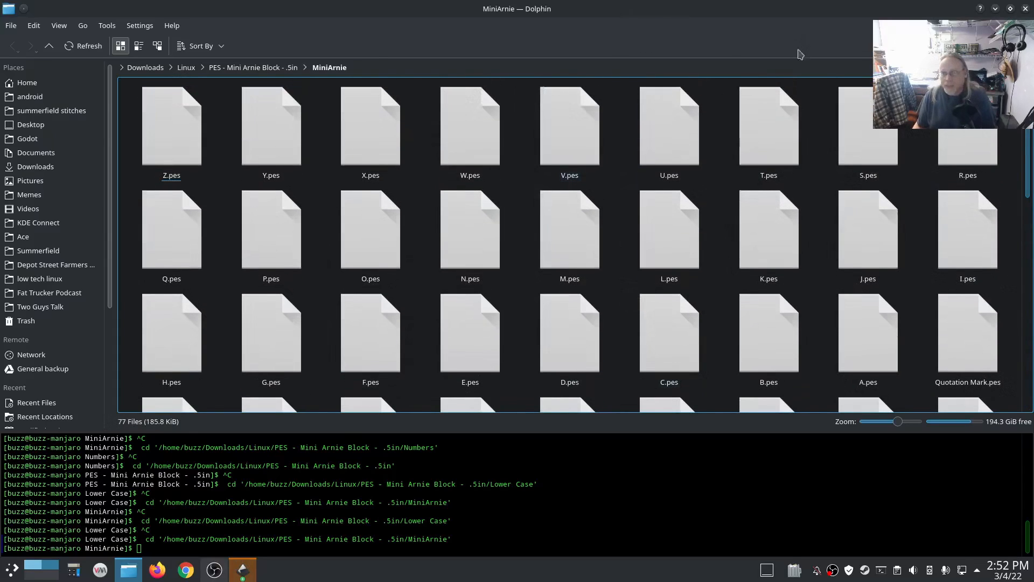
Close the file manager and delete the stitched letter y from the y.pes document in Inkscape
{"action": "left_click", "coordinate": [1026, 9]}
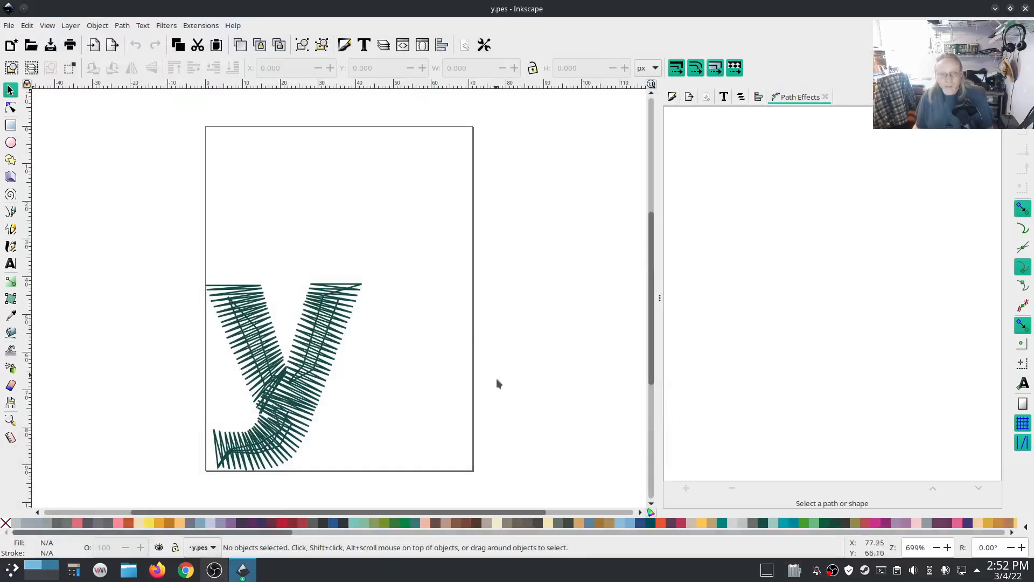
{"action": "left_click_drag", "start_coordinate": [518, 485], "coordinate": [115, 264]}
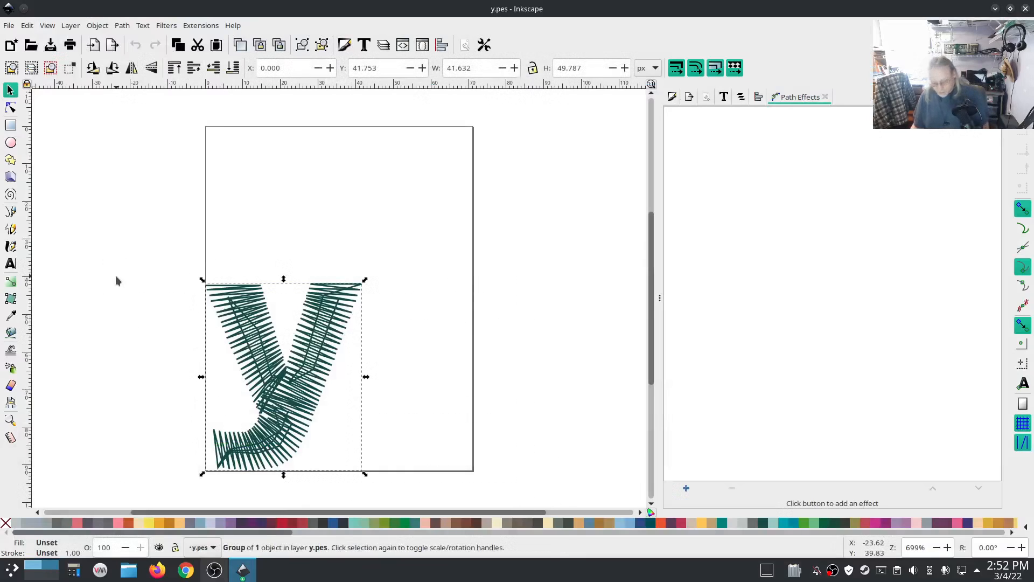
{"action": "key", "text": "Delete"}
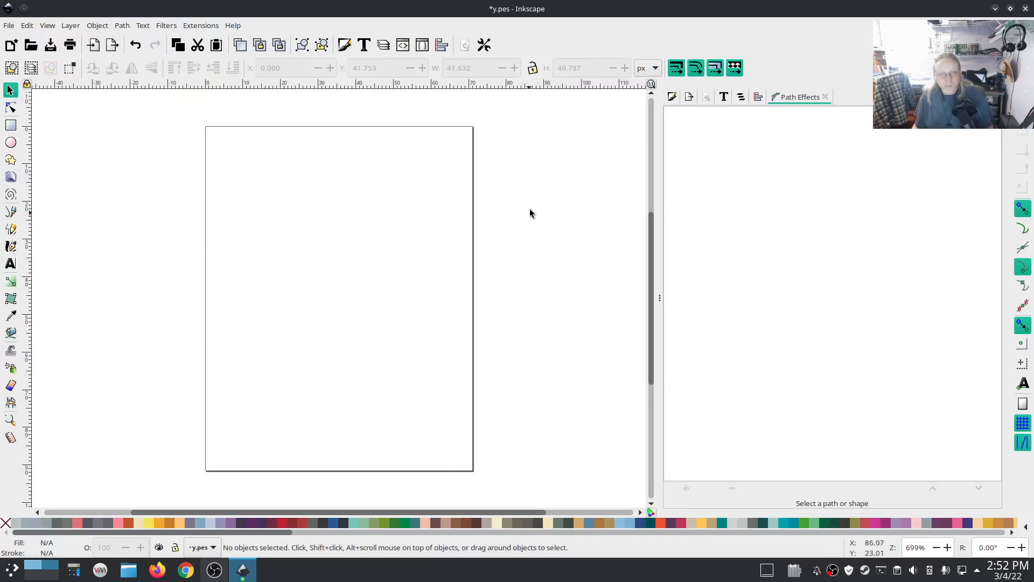
Check the open document windows and close the y.pes document, returning to the empty new document
{"action": "left_click", "coordinate": [243, 571]}
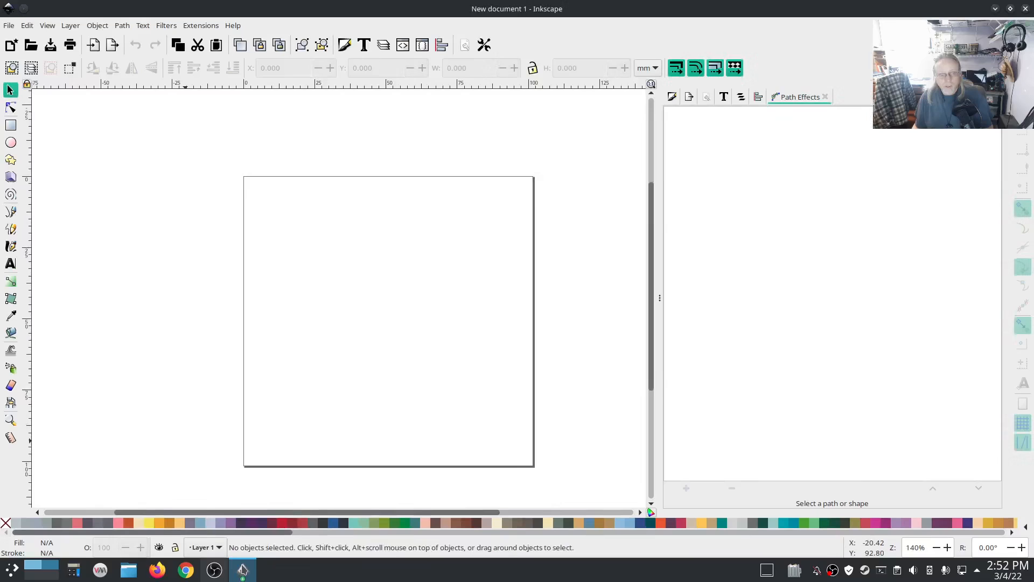
{"action": "left_click", "coordinate": [245, 571]}
{"action": "left_click", "coordinate": [243, 571]}
{"action": "left_click", "coordinate": [243, 570]}
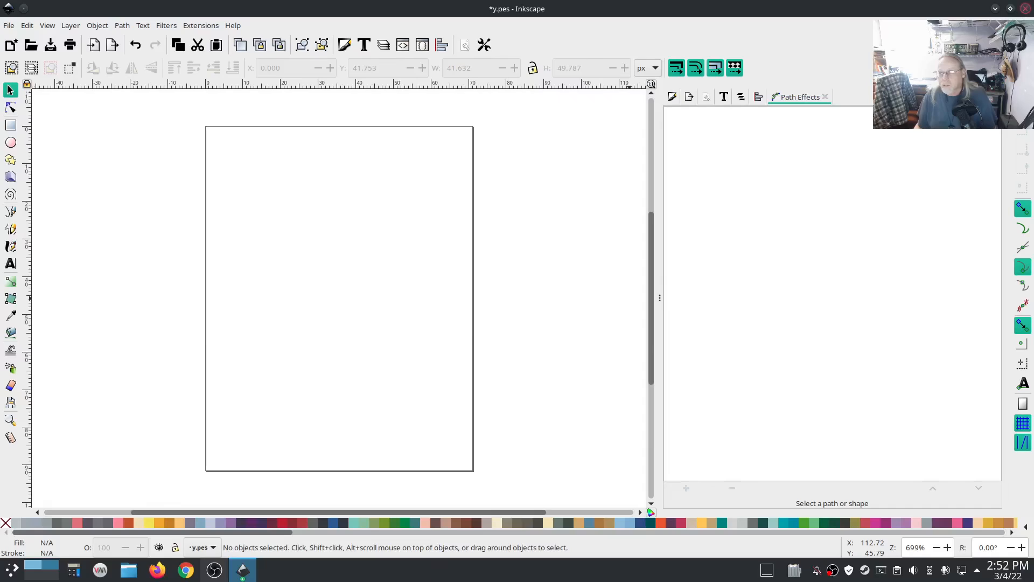
{"action": "key", "text": "ctrl+w"}
{"action": "left_click", "coordinate": [441, 325]}
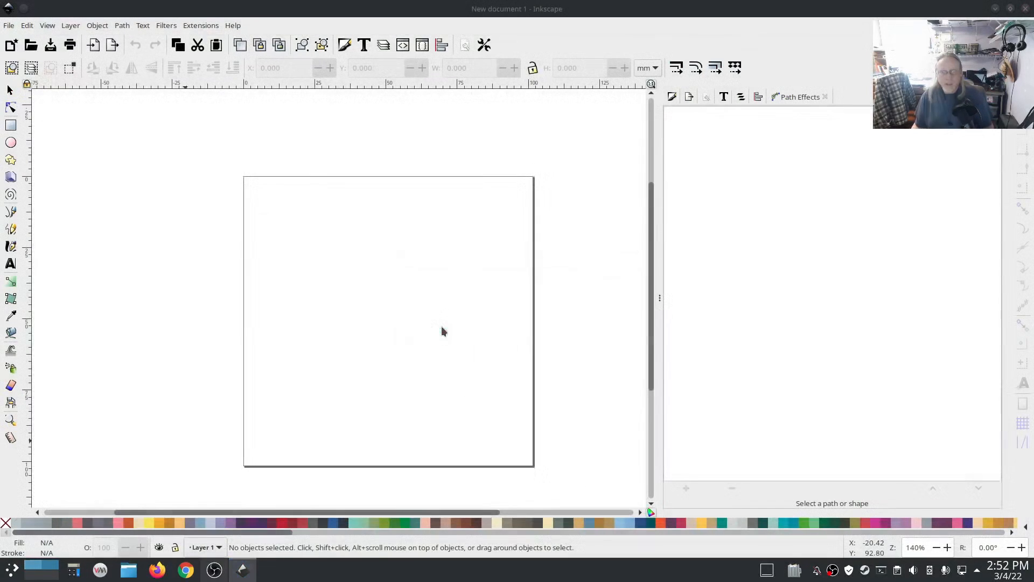
Start Ink/Stitch's Letters to font function and keep PES as the file format
{"action": "left_click", "coordinate": [189, 22]}
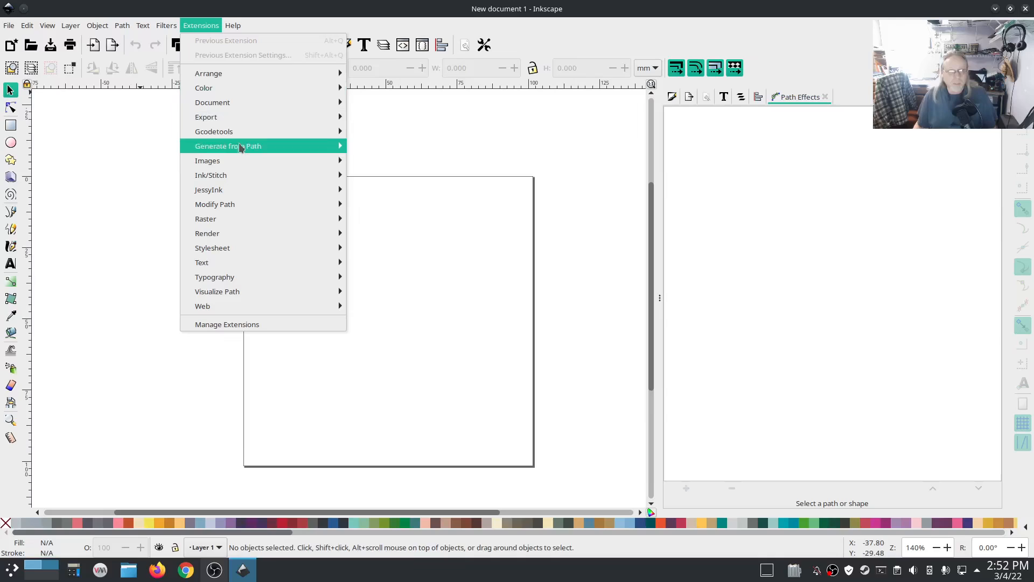
{"action": "mouse_move", "coordinate": [244, 175]}
{"action": "mouse_move", "coordinate": [408, 236]}
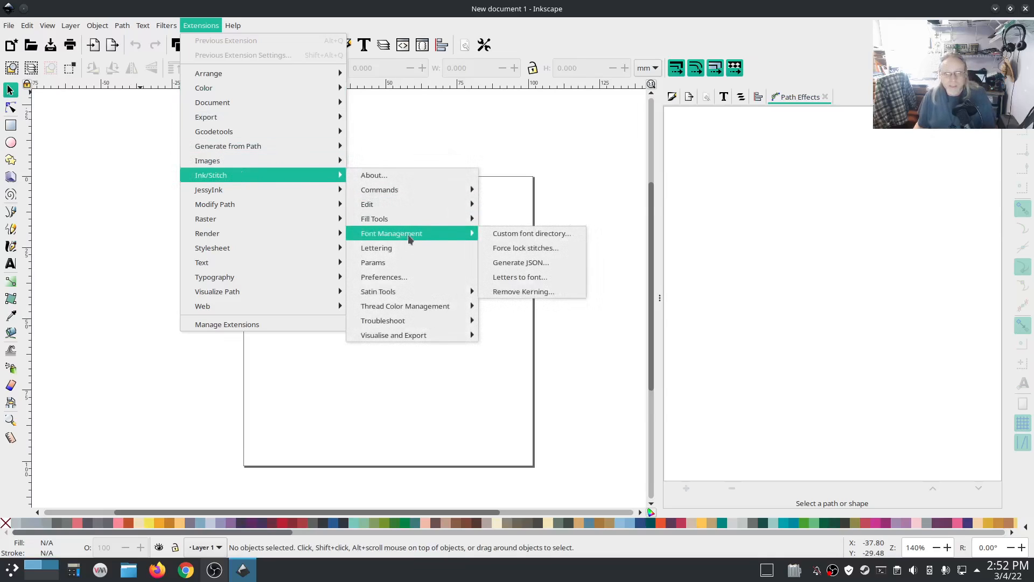
{"action": "left_click", "coordinate": [555, 279]}
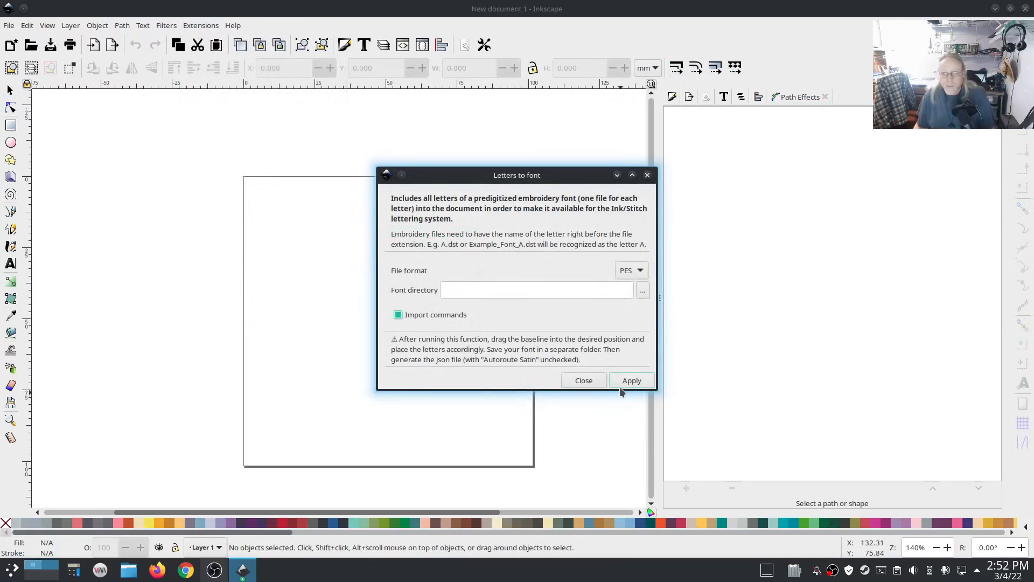
{"action": "left_click", "coordinate": [631, 270]}
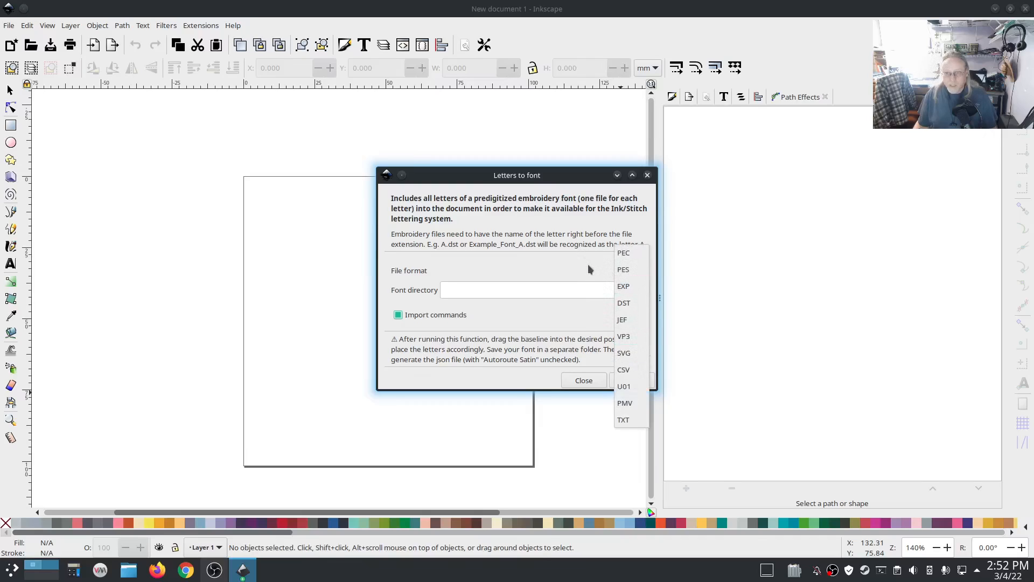
{"action": "left_click", "coordinate": [587, 265]}
Set the font directory to the MiniArnie folder inside Downloads/Linux/PES - Mini Arnie Block - .5in
{"action": "left_click", "coordinate": [642, 291]}
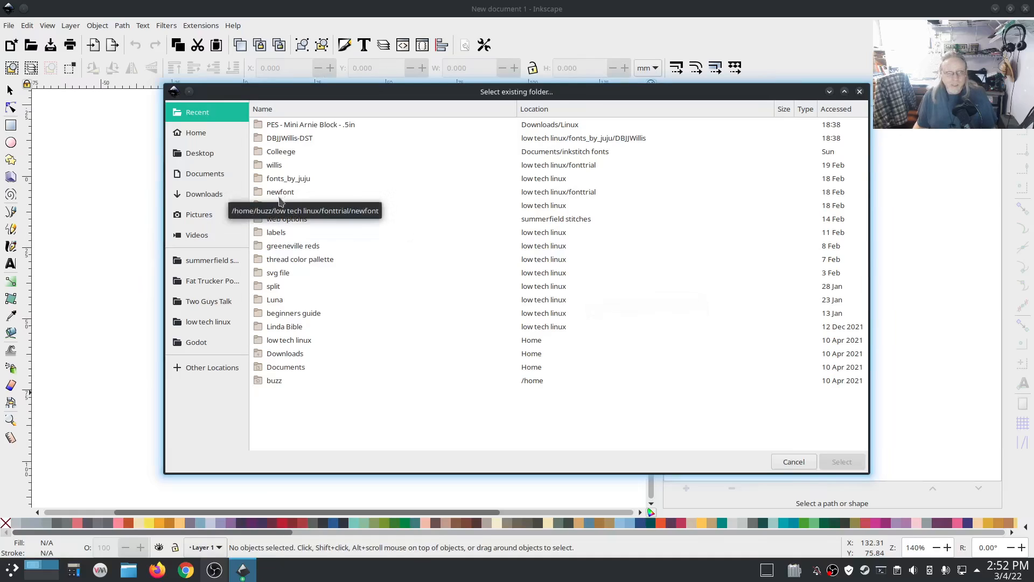
{"action": "left_click", "coordinate": [202, 194]}
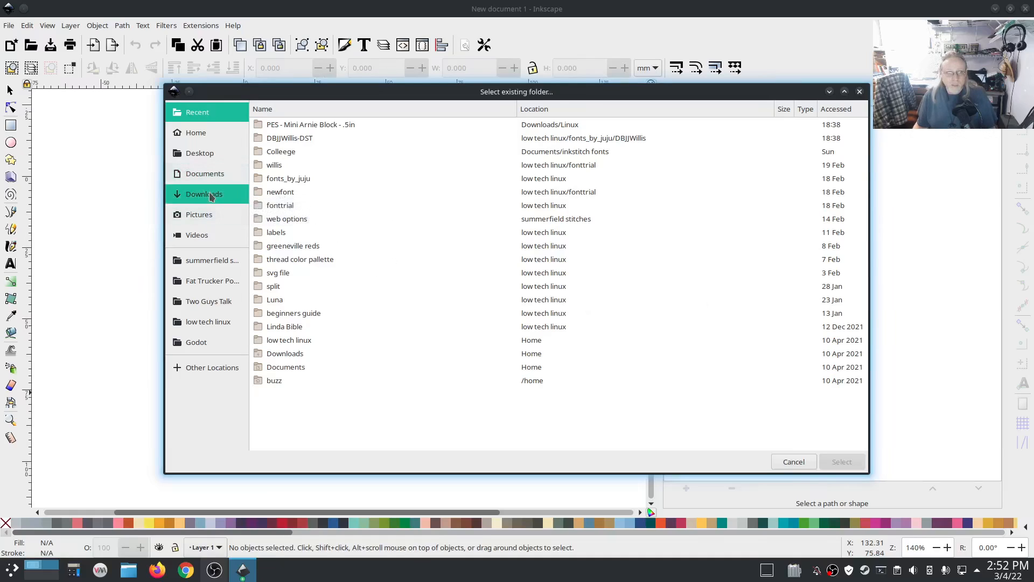
{"action": "double_click", "coordinate": [272, 148]}
{"action": "double_click", "coordinate": [293, 149]}
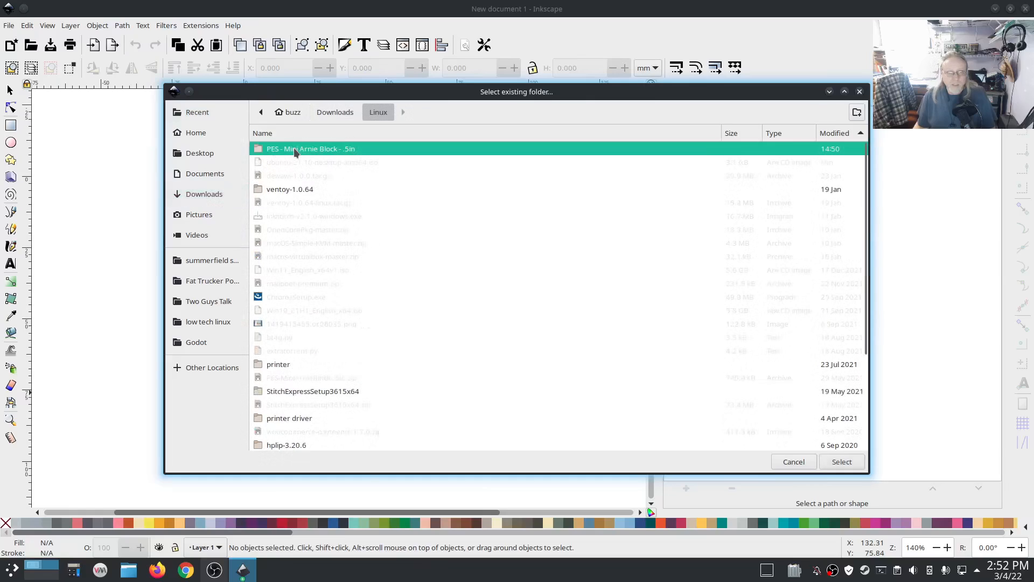
{"action": "double_click", "coordinate": [274, 149]}
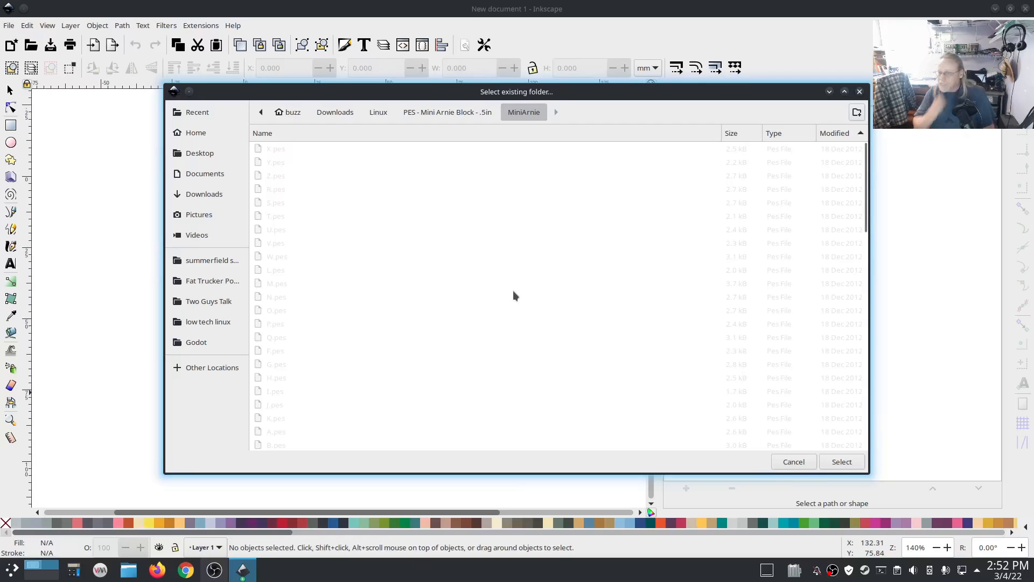
{"action": "left_click", "coordinate": [842, 461]}
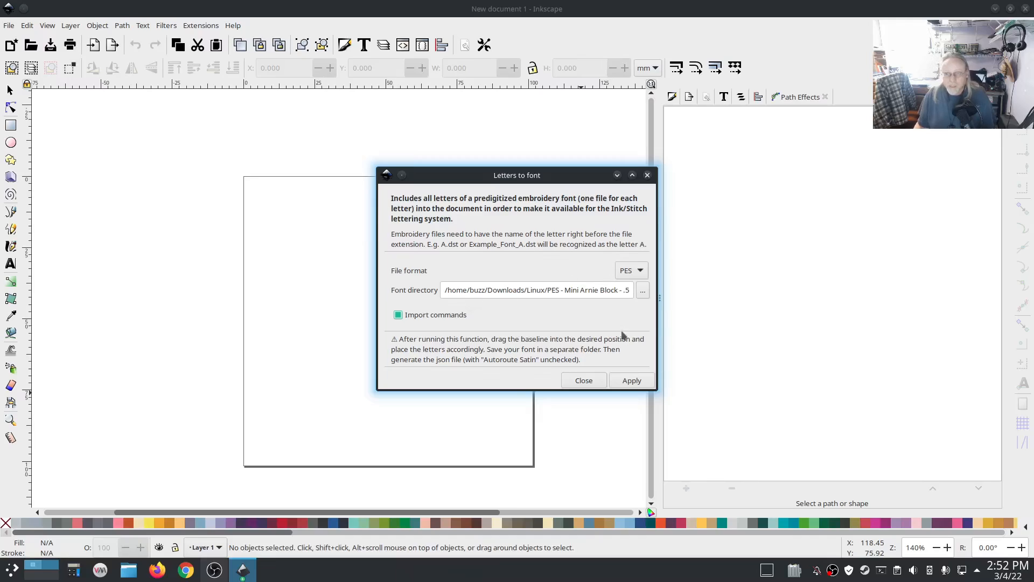
Run Letters to font with import commands enabled and look through the imported glyph layers in the object list
{"action": "left_click", "coordinate": [632, 381]}
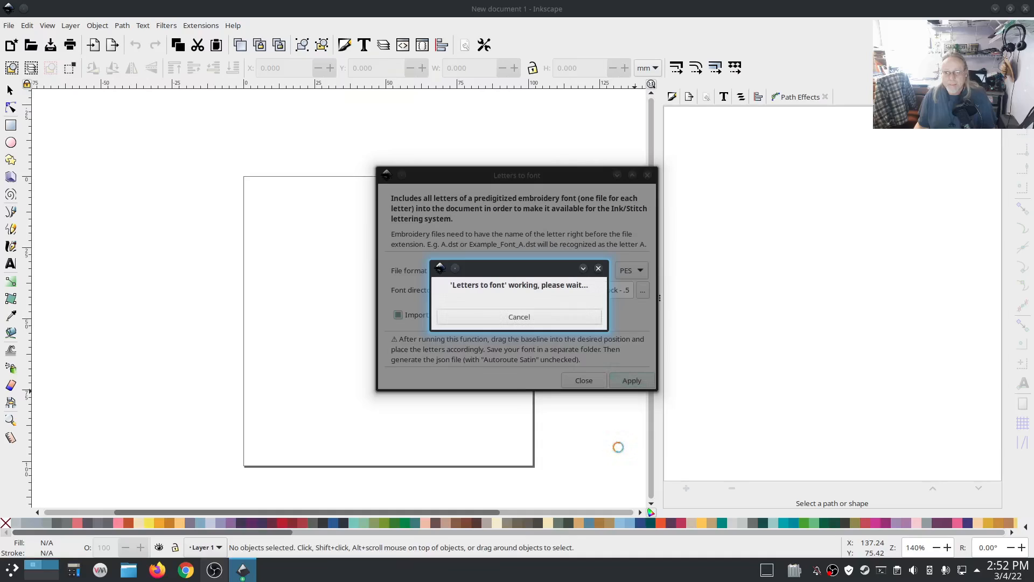
{"action": "left_click", "coordinate": [585, 381]}
{"action": "left_click", "coordinate": [742, 97]}
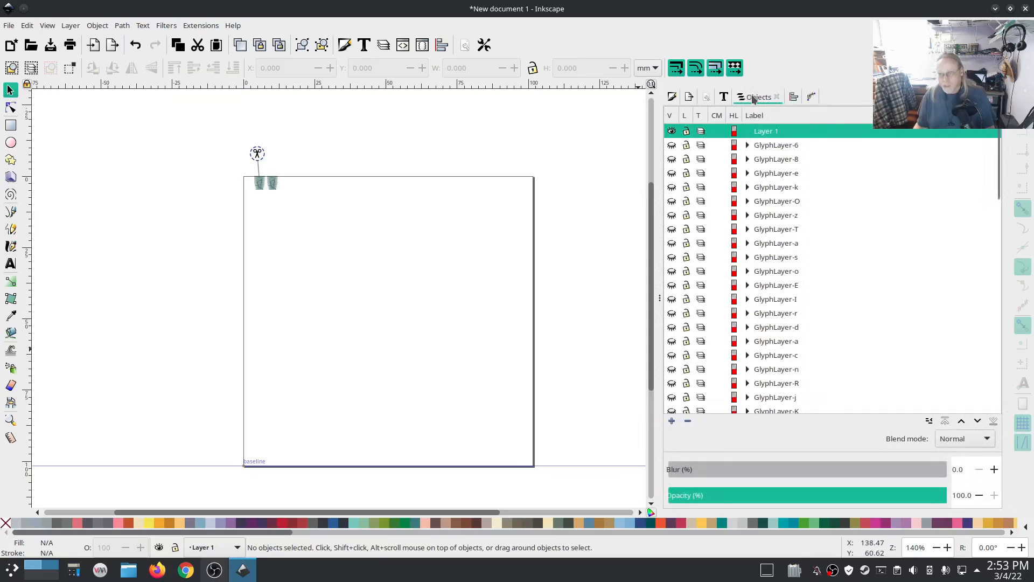
{"action": "scroll", "coordinate": [797, 246], "scroll_direction": "up", "scroll_amount": 3}
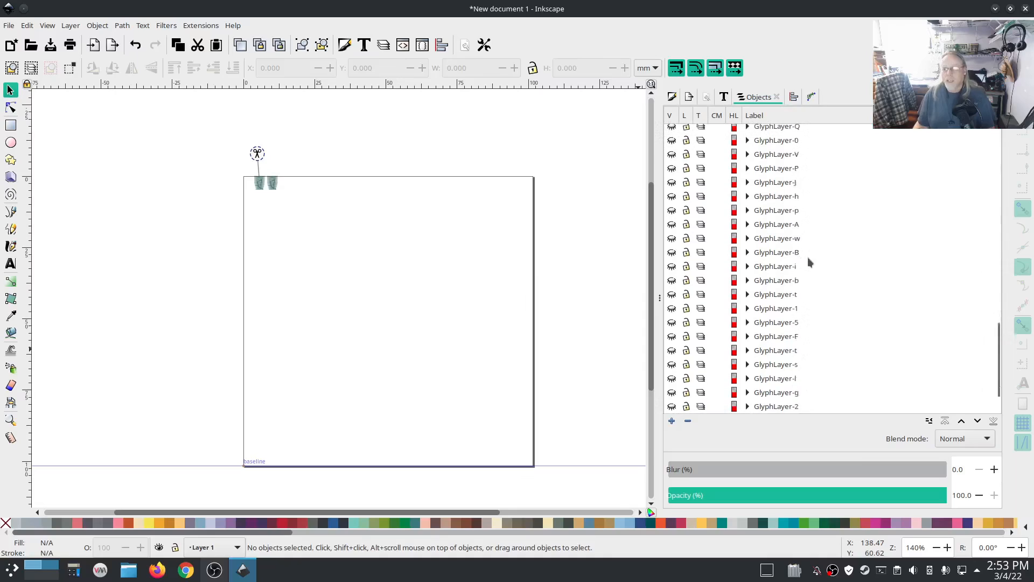
{"action": "scroll", "coordinate": [853, 312], "scroll_direction": "up", "scroll_amount": 3}
{"action": "scroll", "coordinate": [853, 311], "scroll_direction": "down", "scroll_amount": 10}
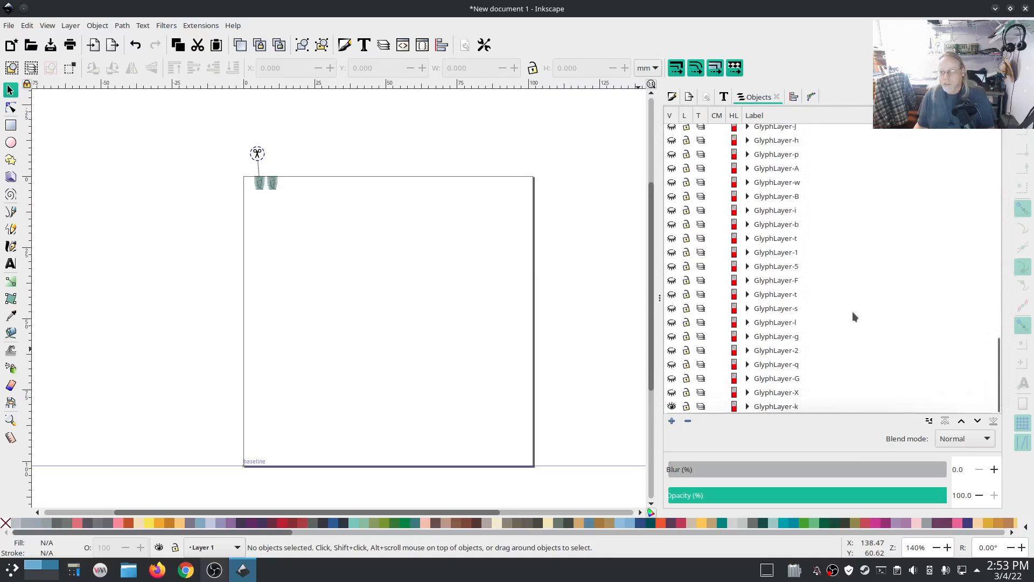
Rename the GlyphLayer-k layer that holds Quotation Mark.pes to GlyphLayer-"
{"action": "left_click", "coordinate": [262, 186]}
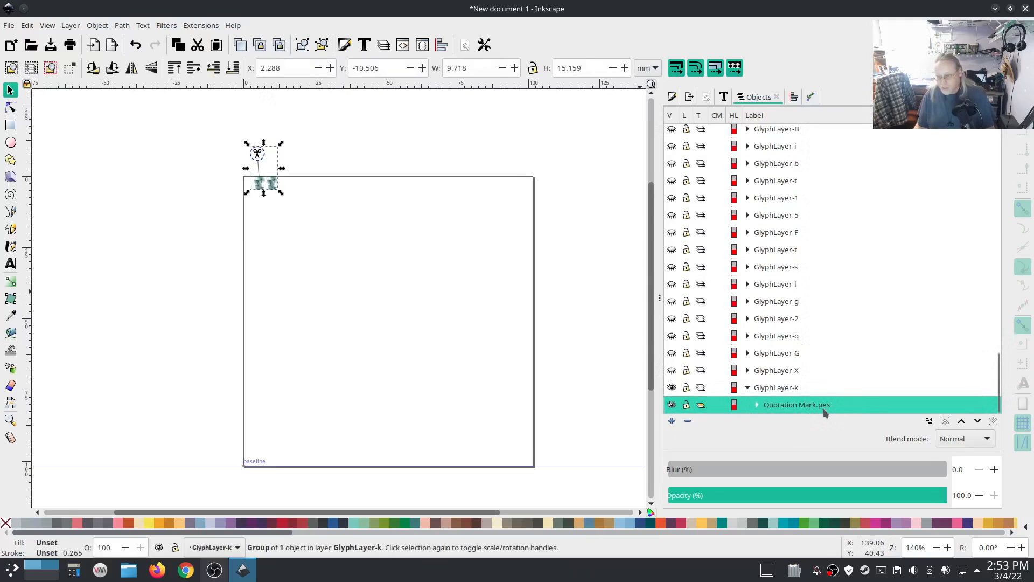
{"action": "right_click", "coordinate": [780, 391]}
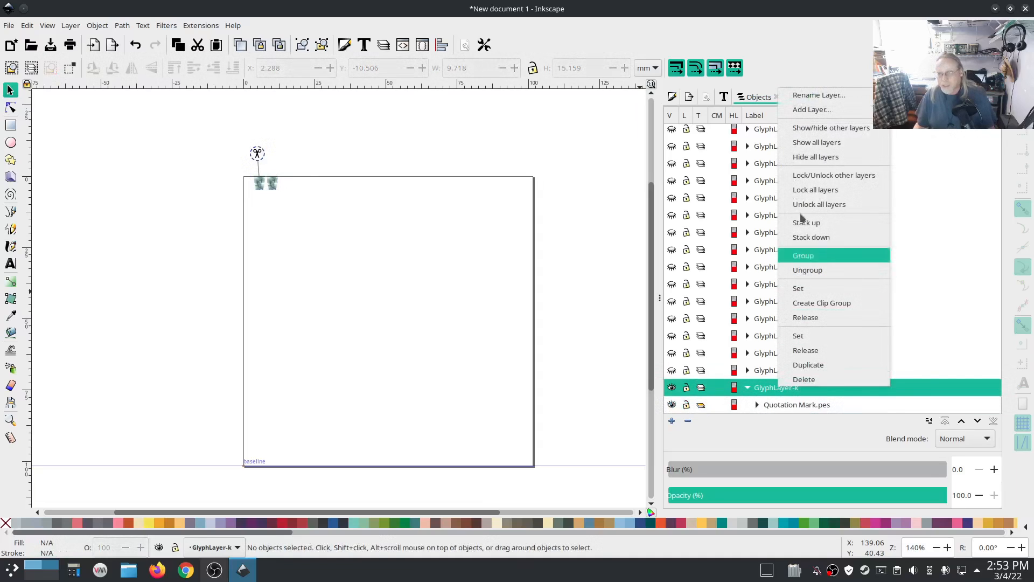
{"action": "left_click", "coordinate": [808, 95]}
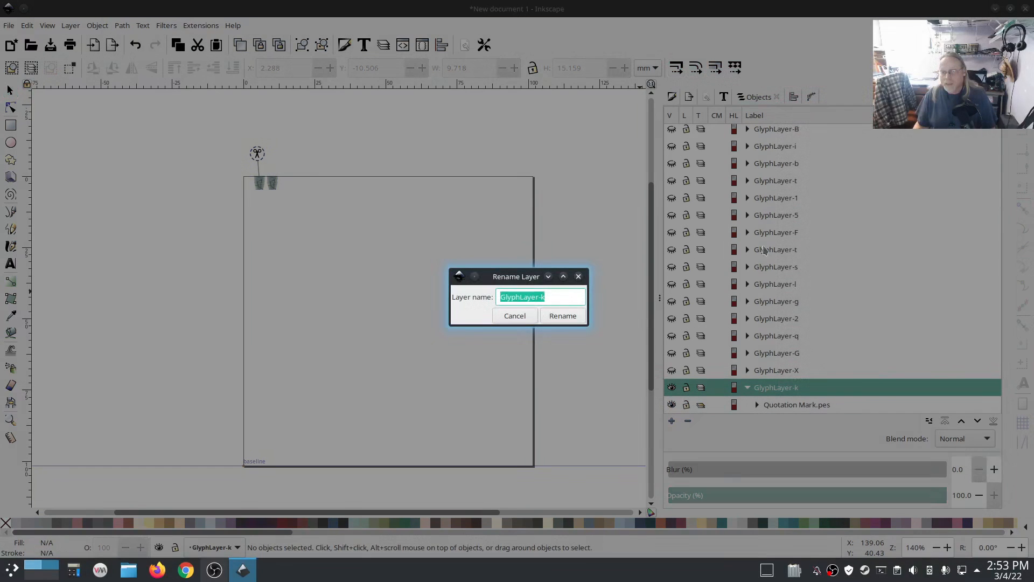
{"action": "left_click", "coordinate": [558, 298]}
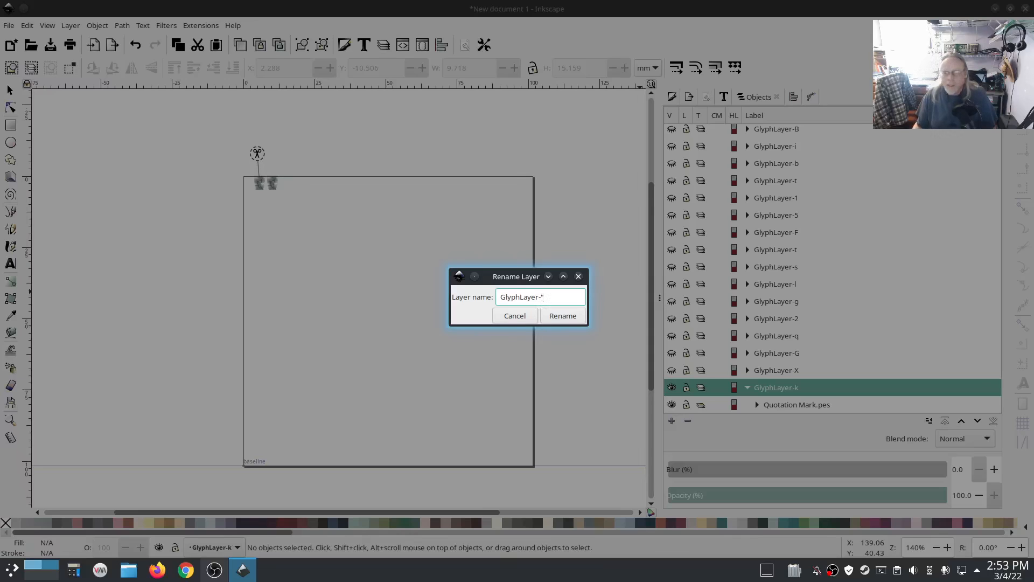
{"action": "type", "text": "\""}
{"action": "left_click", "coordinate": [555, 323]}
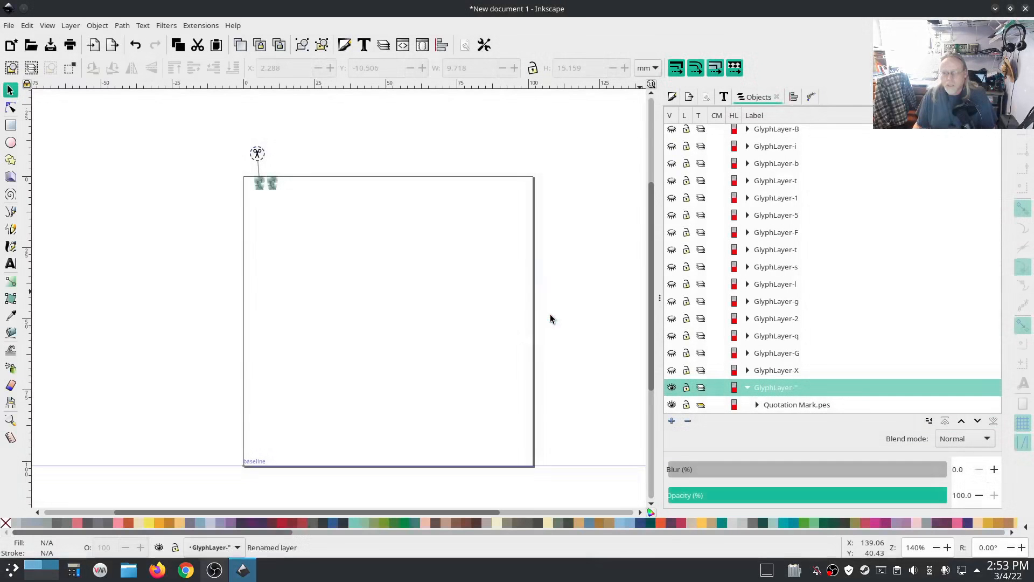
Expand the X, G, q, 2 and g glyph layers and compare their names with the PES files inside
{"action": "left_click", "coordinate": [748, 370]}
{"action": "left_click", "coordinate": [748, 353]}
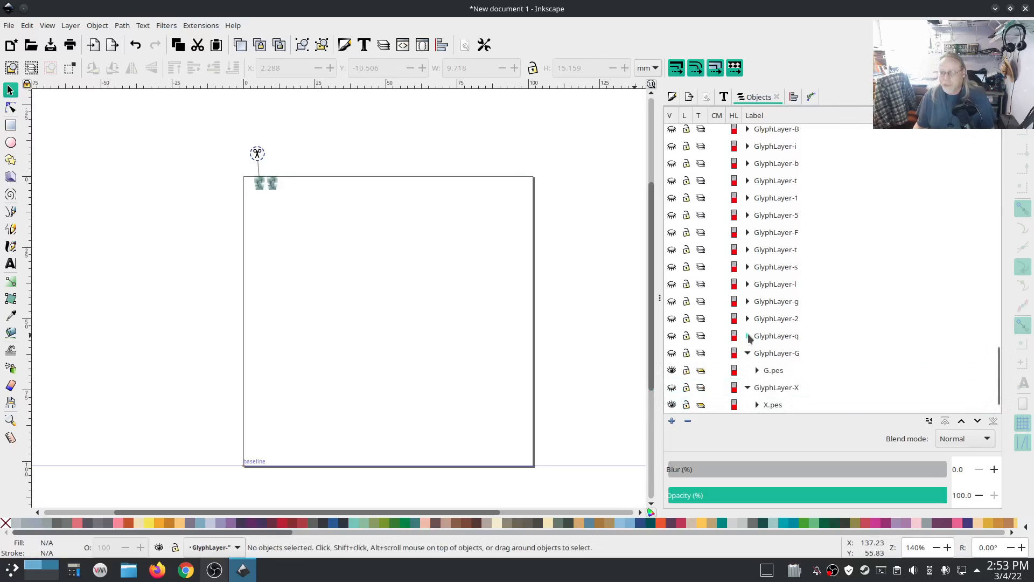
{"action": "left_click", "coordinate": [748, 336]}
{"action": "left_click", "coordinate": [748, 318]}
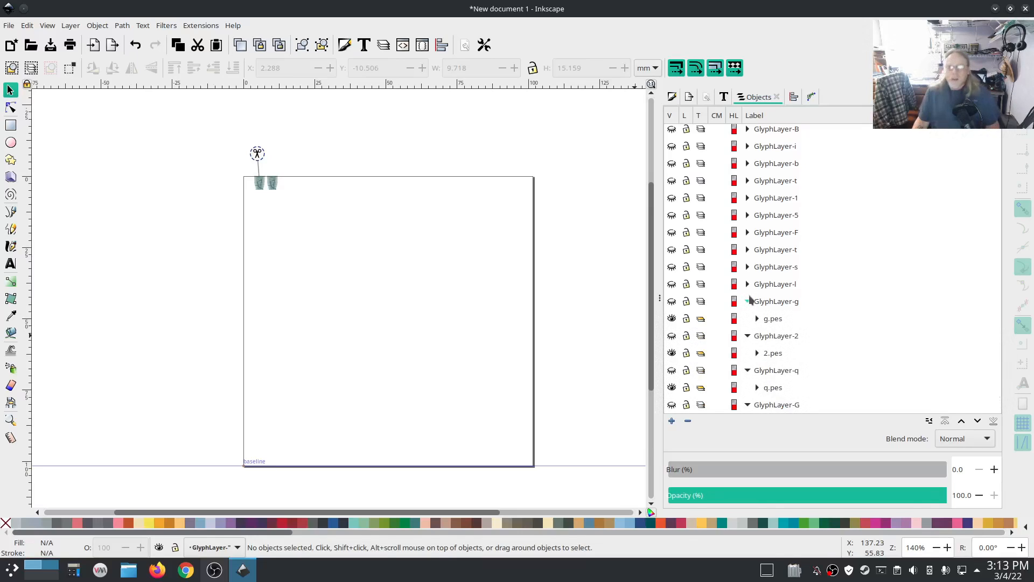
{"action": "left_click", "coordinate": [748, 301]}
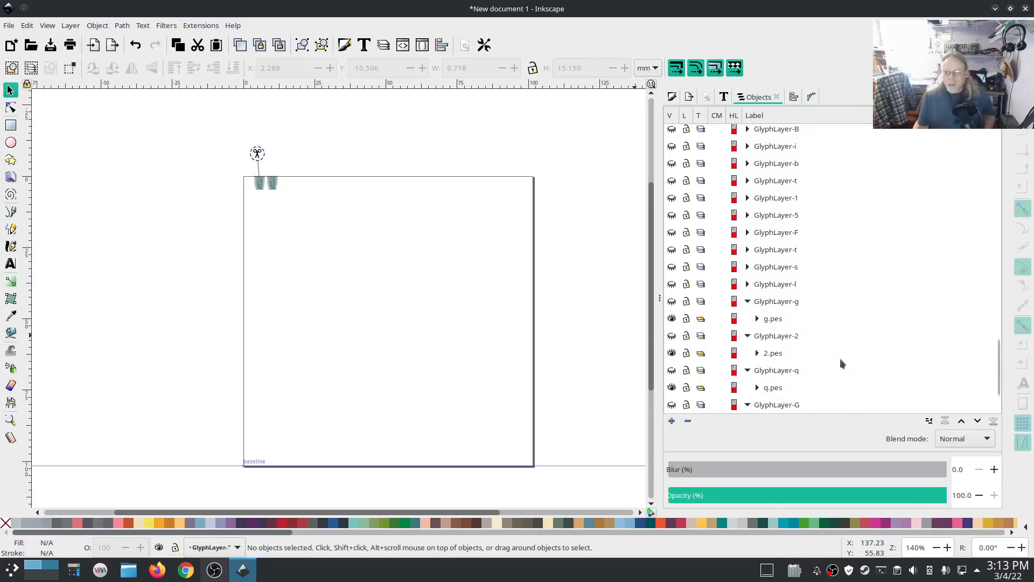
{"action": "scroll", "coordinate": [830, 343], "scroll_direction": "down", "scroll_amount": 3}
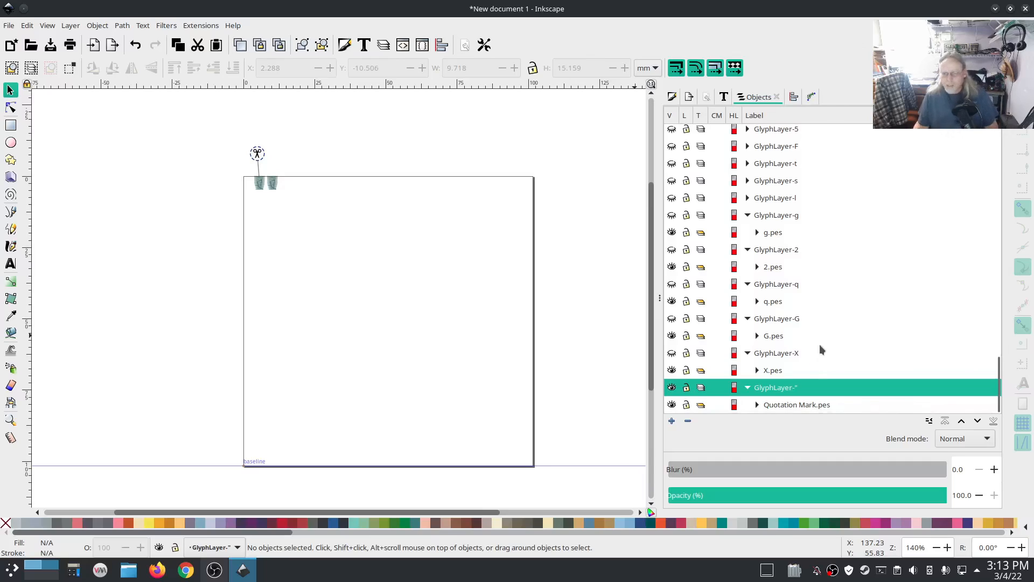
Show only the capital M glyph, hiding the quotation mark, and move the M to the page's upper-left corner, at about X 0.04, Y 0.12 mm
{"action": "scroll", "coordinate": [824, 355], "scroll_direction": "up", "scroll_amount": 10}
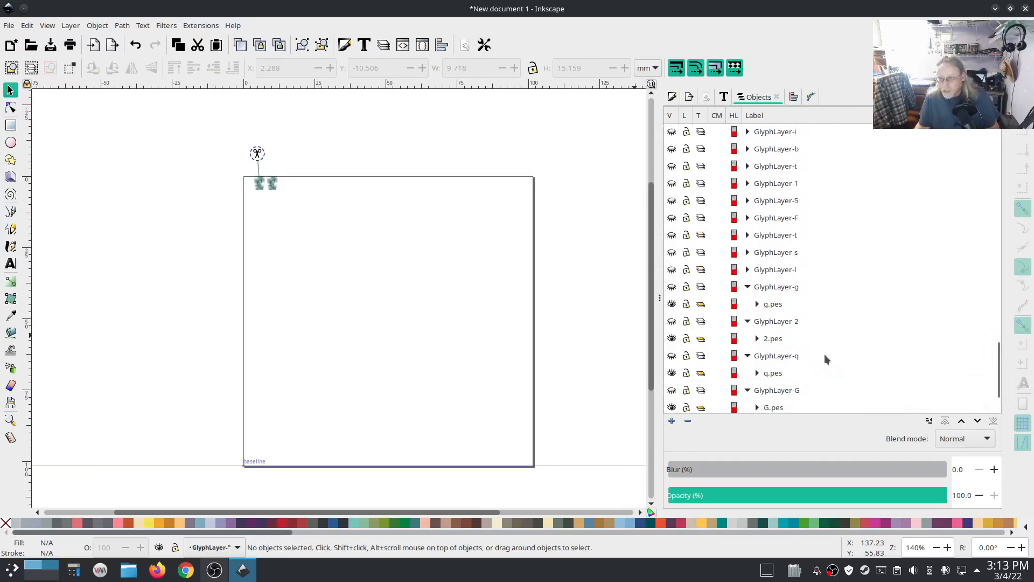
{"action": "scroll", "coordinate": [826, 358], "scroll_direction": "up", "scroll_amount": 3}
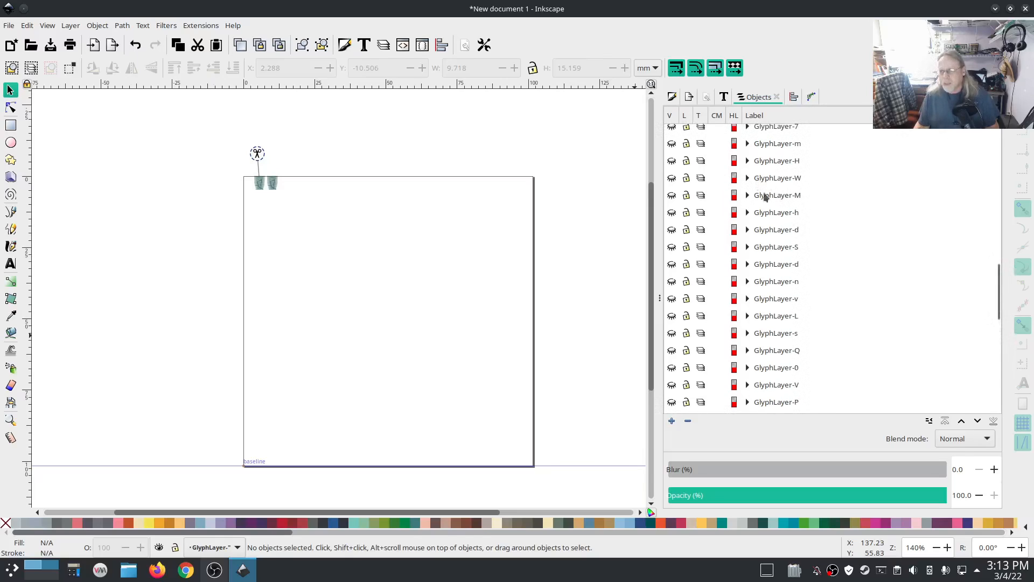
{"action": "left_click", "coordinate": [672, 196]}
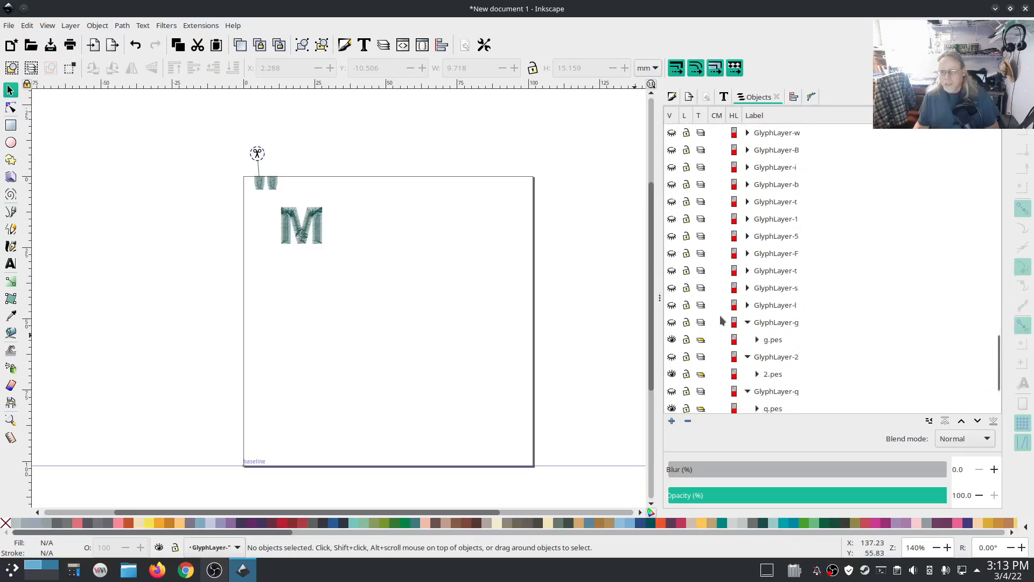
{"action": "left_click", "coordinate": [672, 388]}
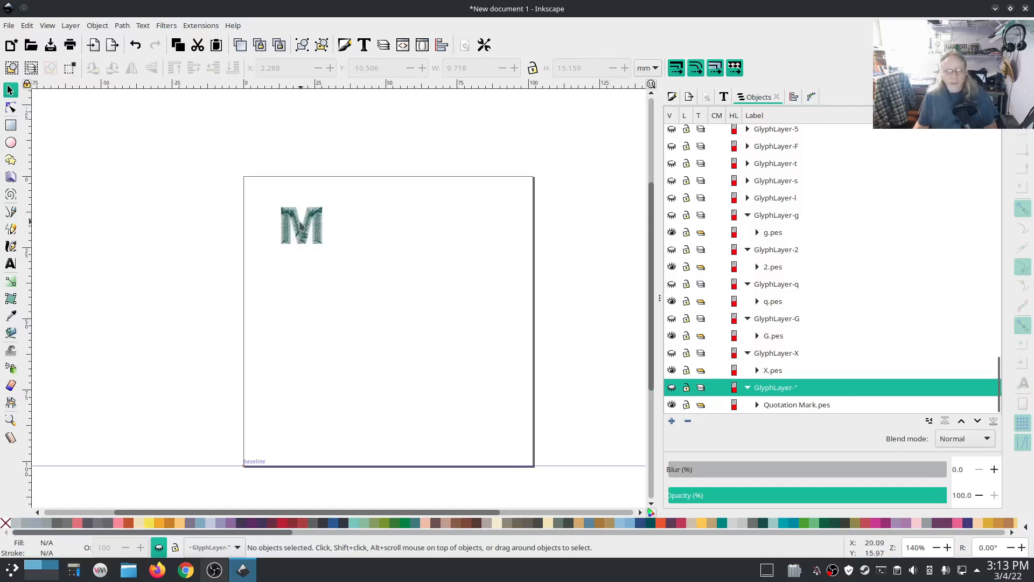
{"action": "scroll", "coordinate": [246, 187], "scroll_direction": "up", "scroll_amount": 6}
{"action": "left_click_drag", "start_coordinate": [541, 394], "coordinate": [274, 149]}
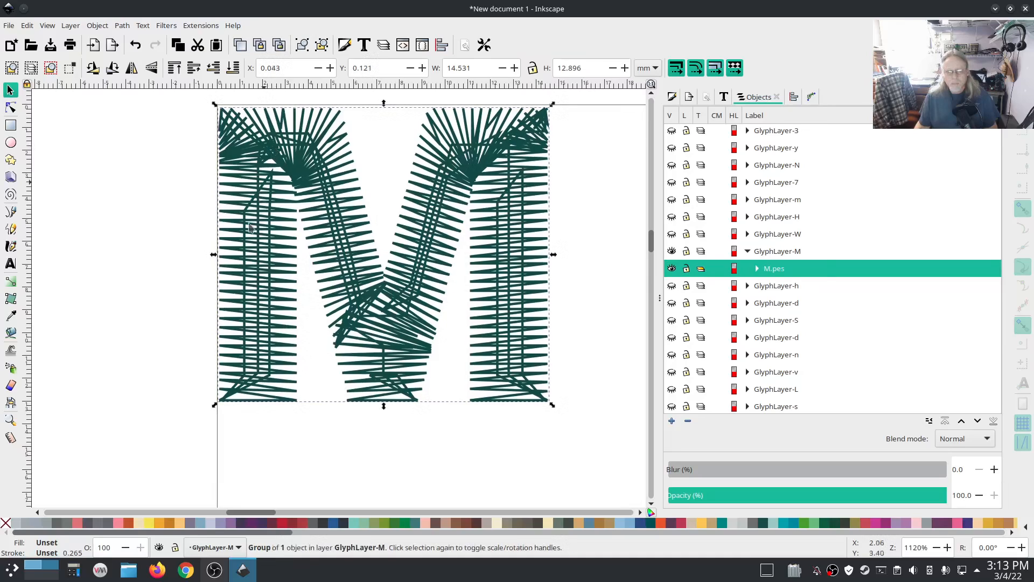
Move the baseline guide up to the bottom edge of the capital M and fine-tune its alignment with the stitches
{"action": "scroll", "coordinate": [170, 305], "scroll_direction": "down", "scroll_amount": 6}
{"action": "scroll", "coordinate": [150, 353], "scroll_direction": "down", "scroll_amount": 2}
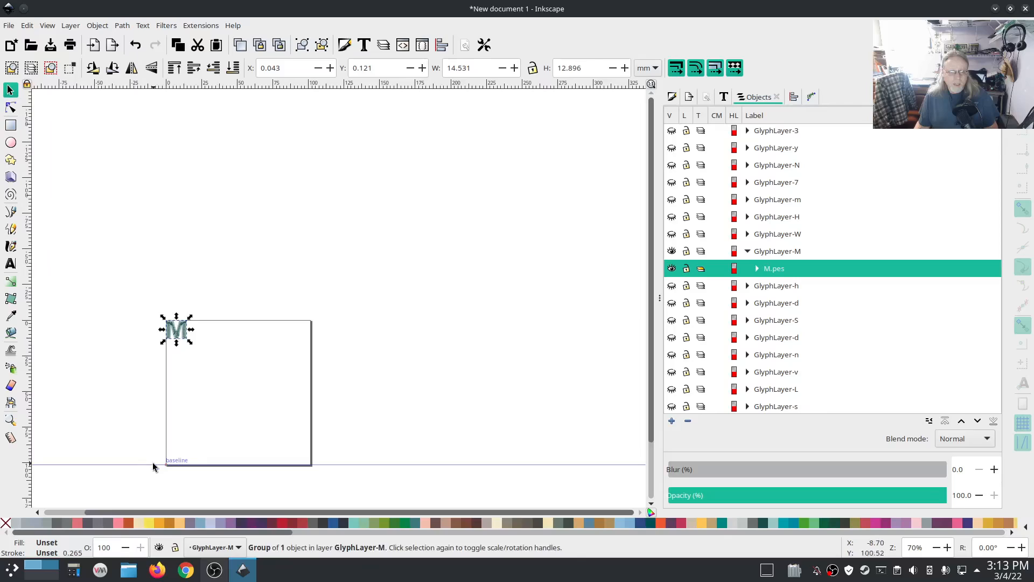
{"action": "left_click_drag", "start_coordinate": [153, 464], "coordinate": [151, 339]}
{"action": "scroll", "coordinate": [144, 341], "scroll_direction": "up", "scroll_amount": 8}
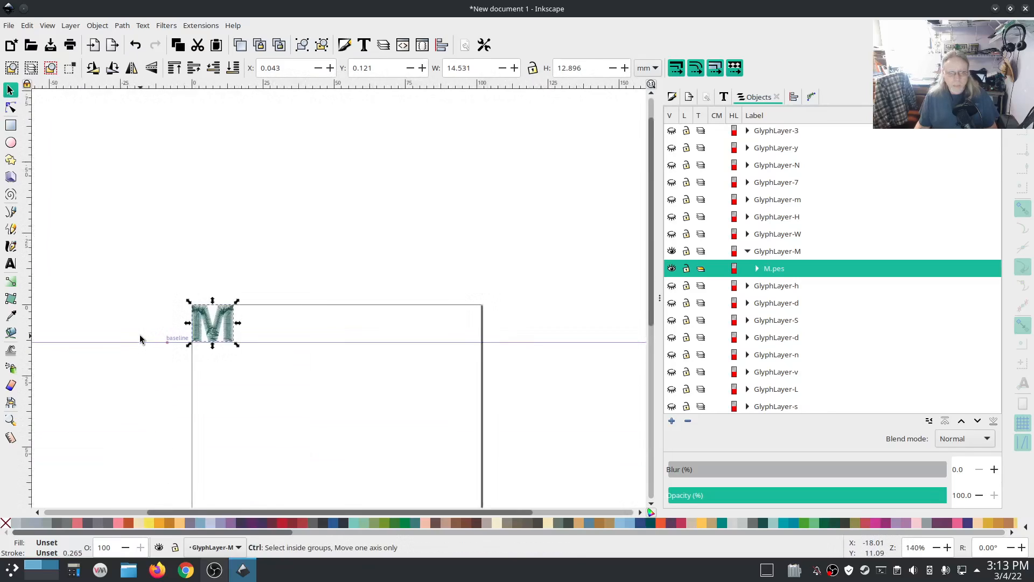
{"action": "left_click_drag", "start_coordinate": [369, 350], "coordinate": [110, 289]}
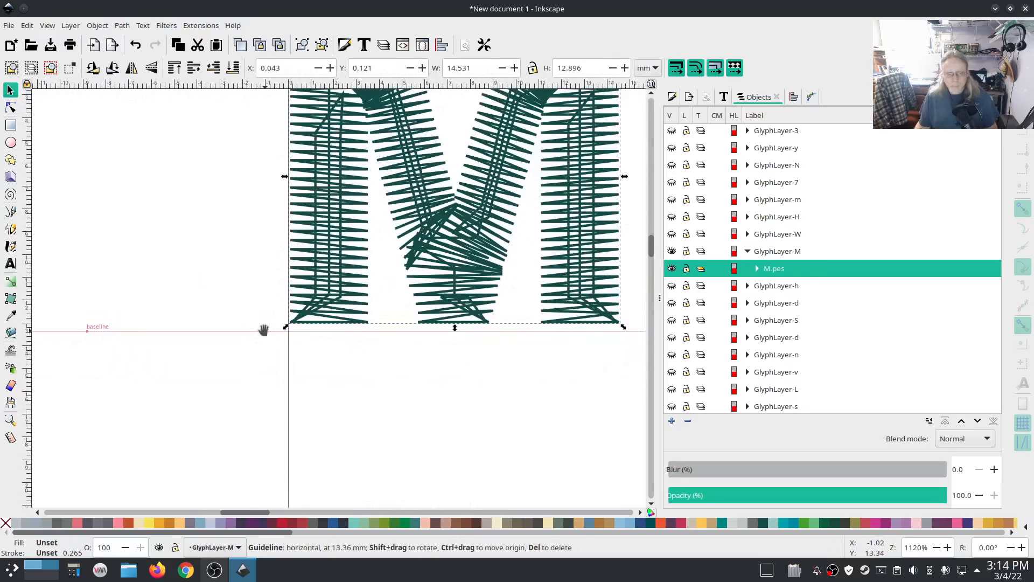
{"action": "left_click_drag", "start_coordinate": [263, 330], "coordinate": [266, 322]}
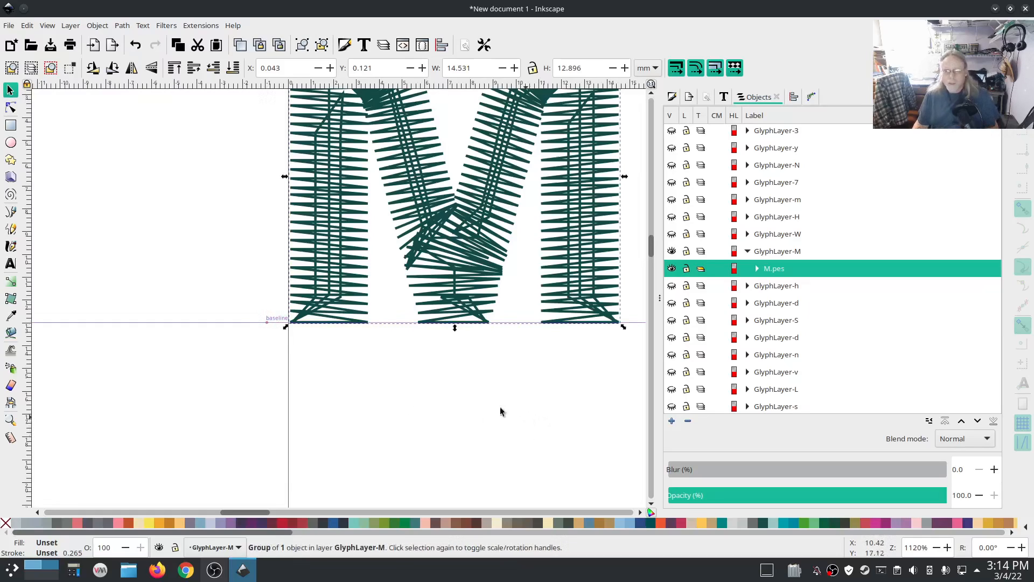
{"action": "key", "text": "Escape"}
{"action": "left_click_drag", "start_coordinate": [243, 322], "coordinate": [249, 323]}
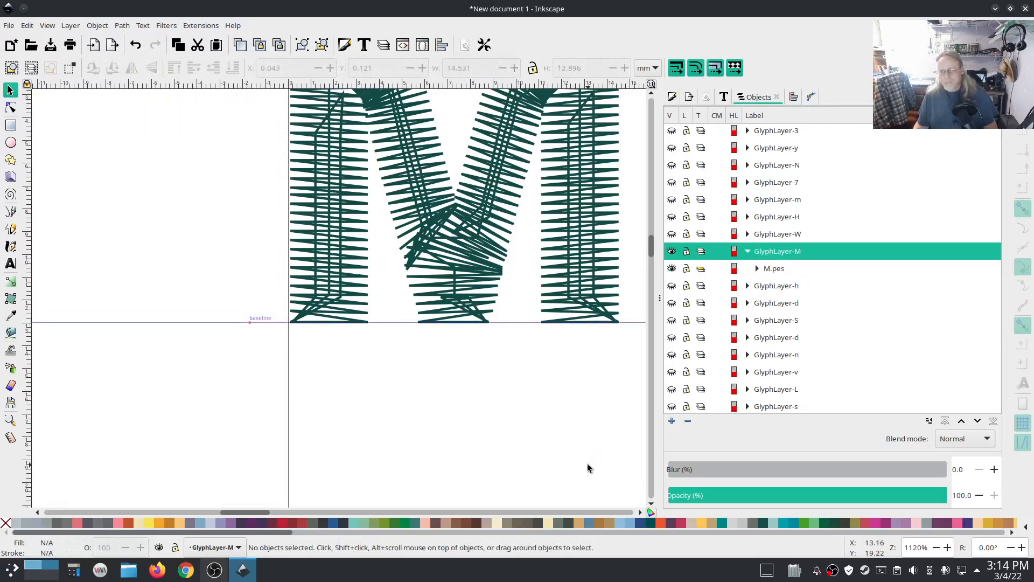
Show the quotation mark in place of the M, move it toward the page's left edge, at about X -1.39, Y -10.35 mm, and hide it
{"action": "left_click", "coordinate": [672, 252]}
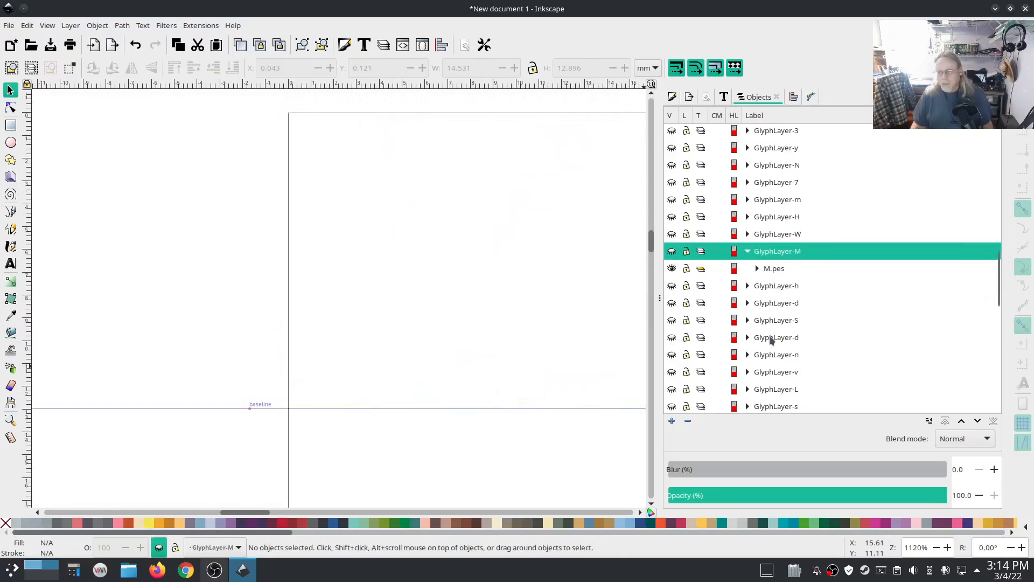
{"action": "scroll", "coordinate": [772, 338], "scroll_direction": "down", "scroll_amount": 10}
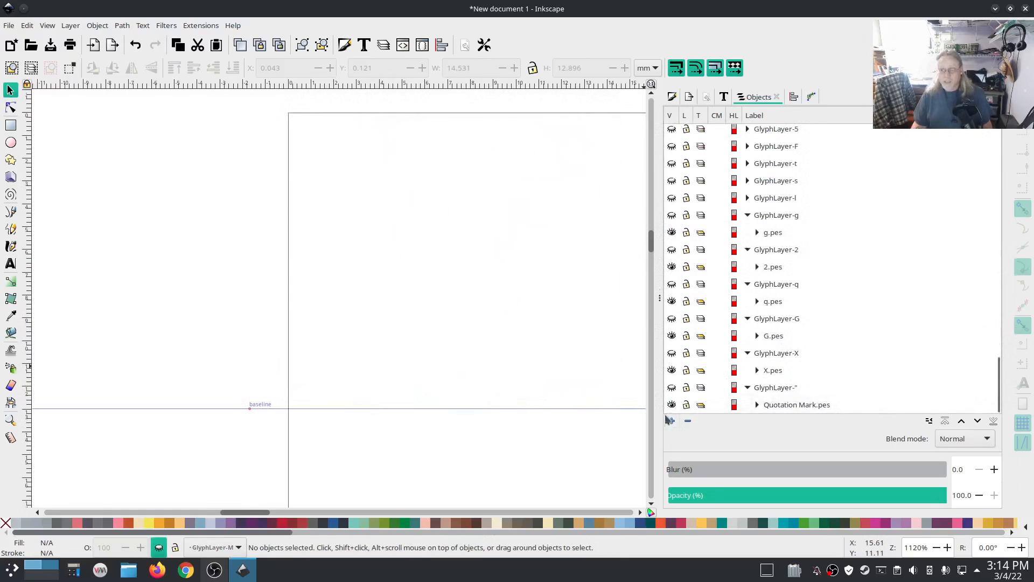
{"action": "left_click", "coordinate": [671, 387]}
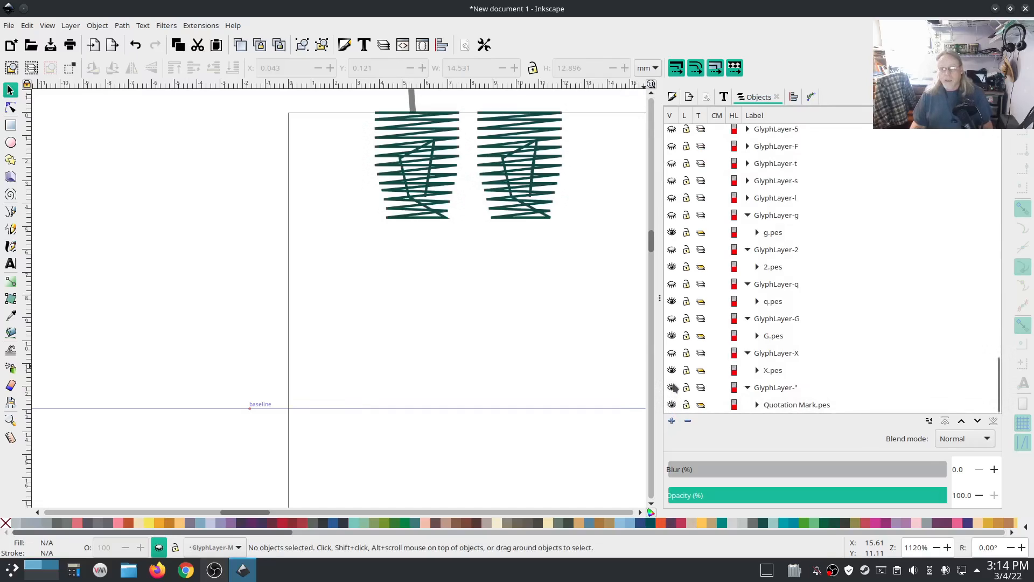
{"action": "left_click", "coordinate": [450, 148]}
{"action": "left_click_drag", "start_coordinate": [450, 148], "coordinate": [362, 154]}
{"action": "left_click", "coordinate": [672, 388]}
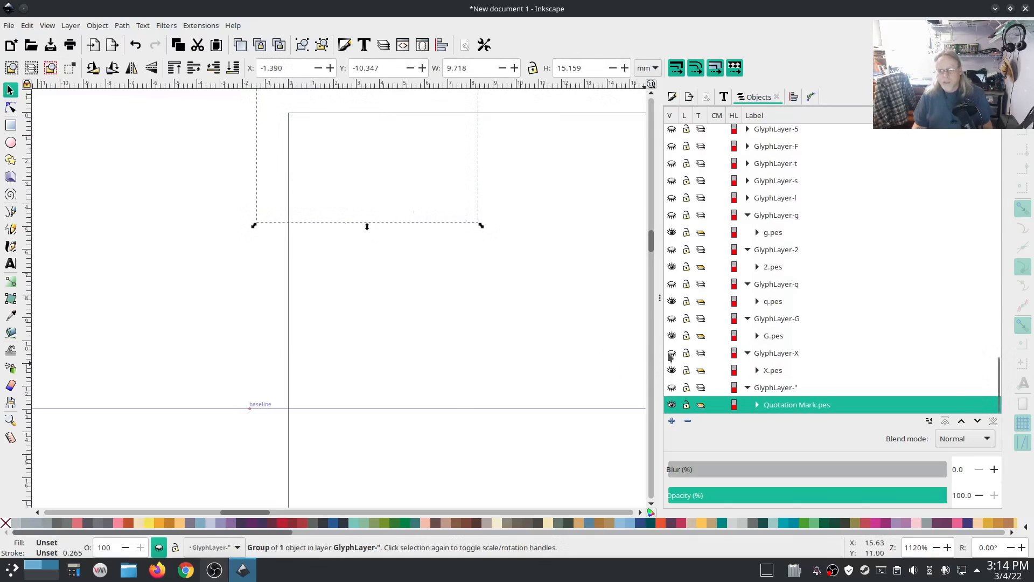
Show the X glyph, move it onto the baseline at the page's left edge, at about X 0.05, Y 0.02 mm, and hide it
{"action": "left_click", "coordinate": [672, 353]}
{"action": "left_click_drag", "start_coordinate": [609, 305], "coordinate": [438, 308]}
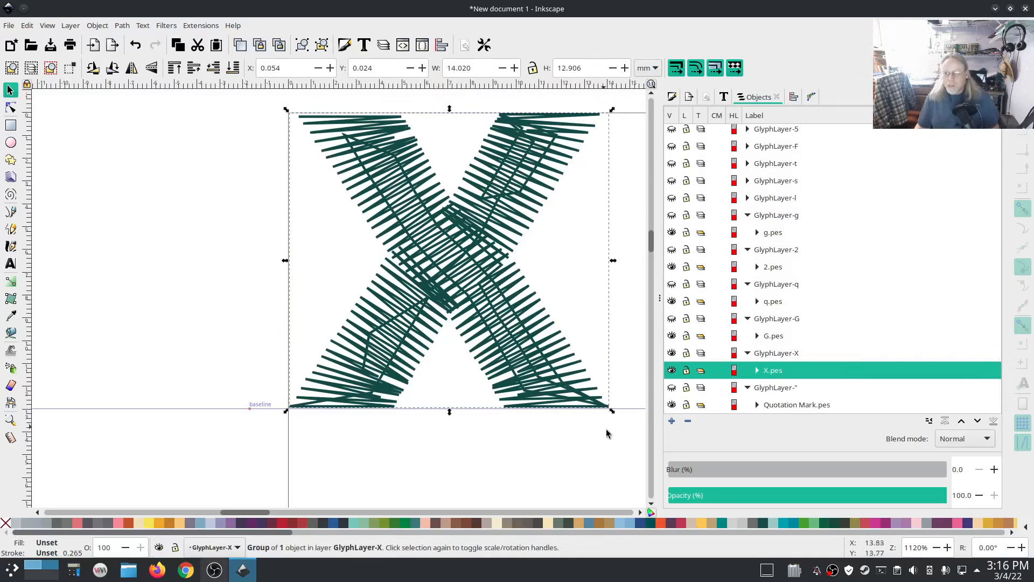
{"action": "left_click", "coordinate": [672, 353]}
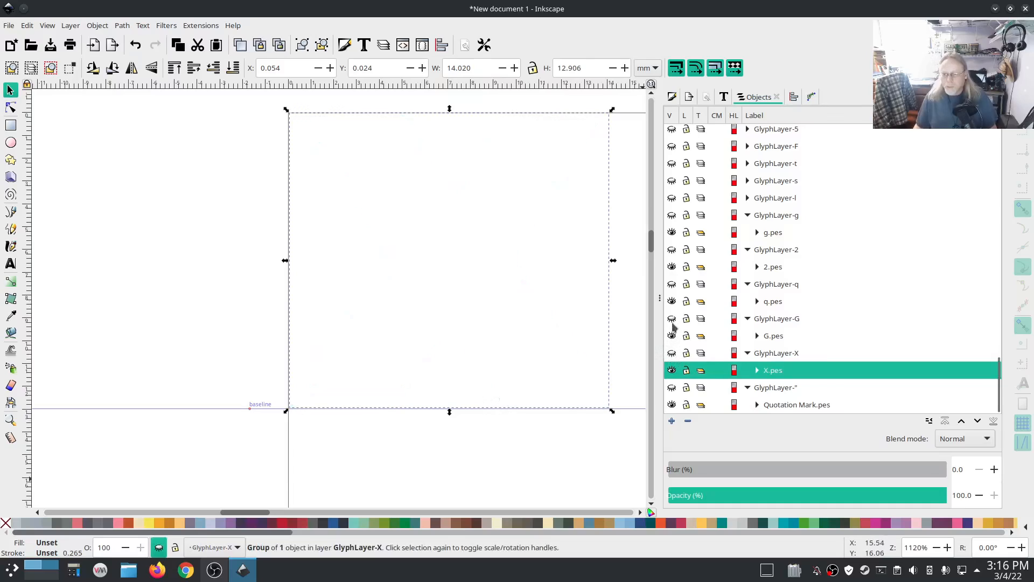
Show the G glyph, move it up onto the baseline at about X 0.06, Y -0.41 mm, and hide it
{"action": "left_click", "coordinate": [672, 319]}
{"action": "left_click_drag", "start_coordinate": [341, 389], "coordinate": [340, 216]}
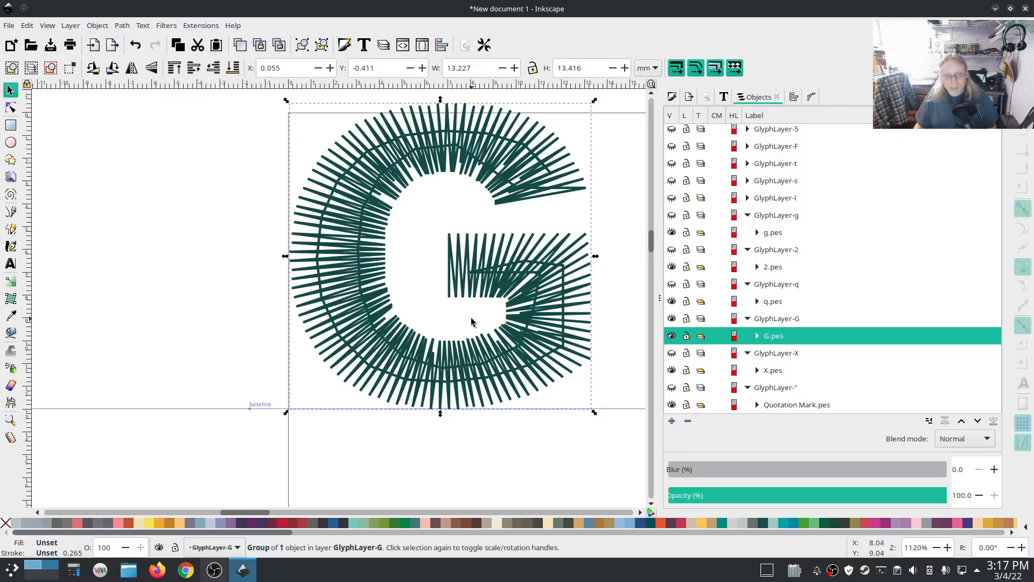
{"action": "left_click", "coordinate": [673, 319]}
Show the q glyph, lower it so its bowl rests on the baseline at about X 0.07, Y 3.17 mm, and hide its layer
{"action": "left_click", "coordinate": [673, 285]}
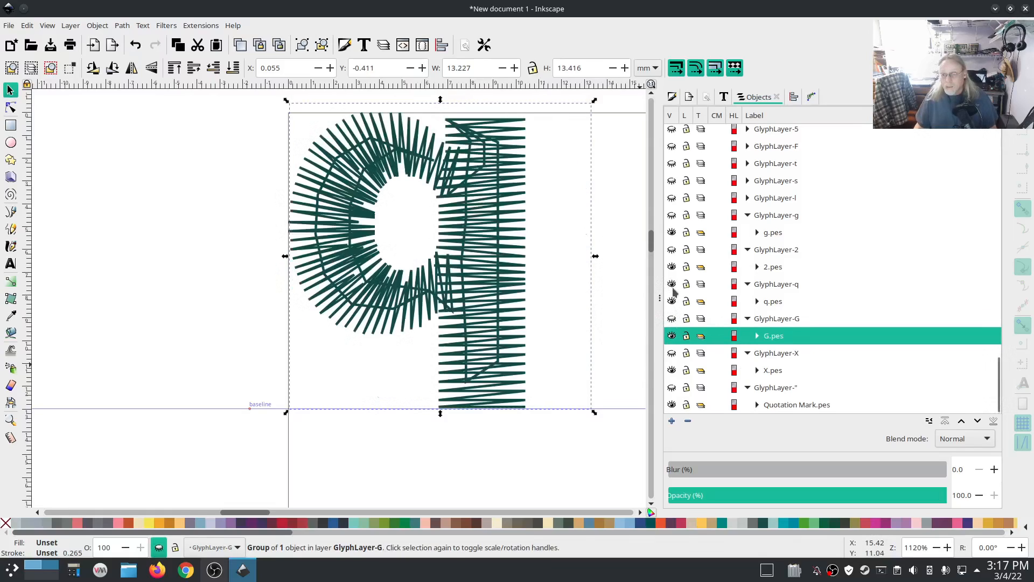
{"action": "left_click", "coordinate": [482, 286]}
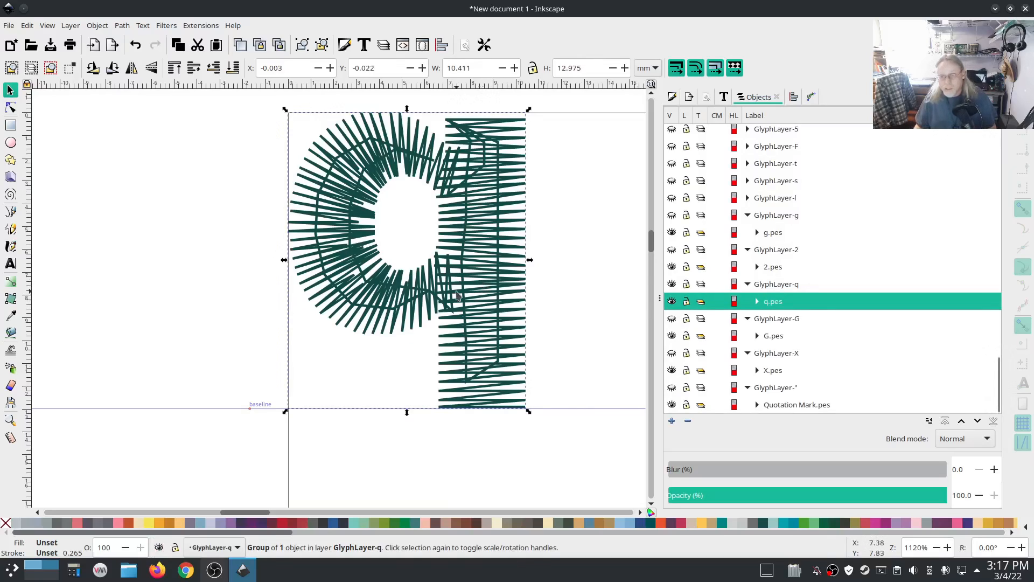
{"action": "left_click_drag", "start_coordinate": [462, 281], "coordinate": [464, 353]}
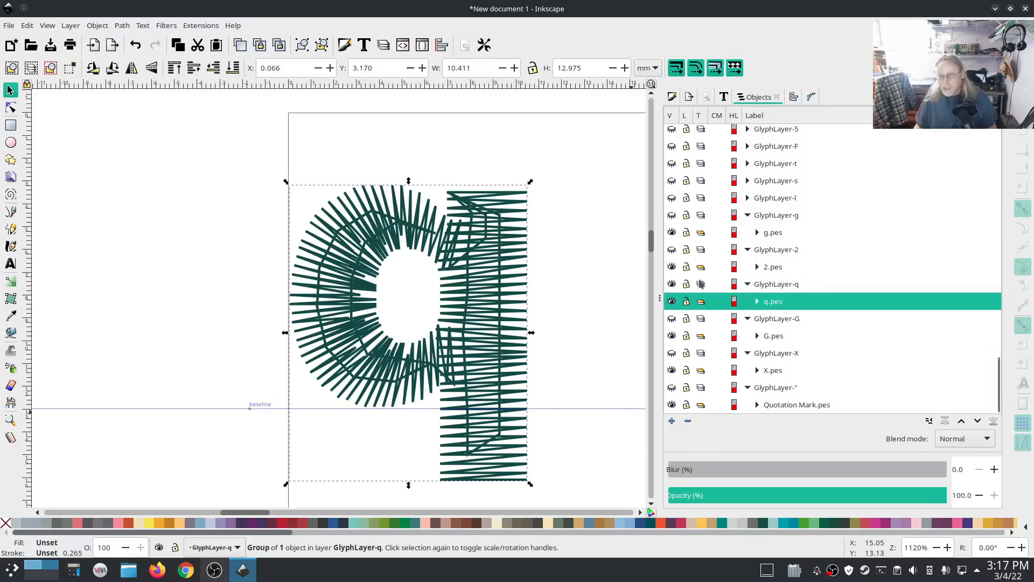
{"action": "left_click", "coordinate": [672, 302]}
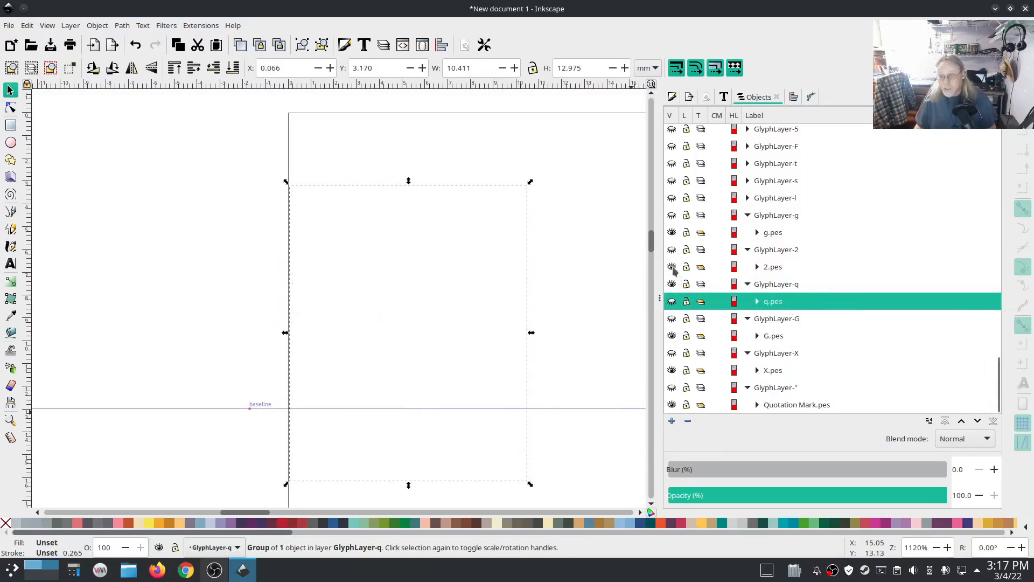
{"action": "left_click", "coordinate": [672, 302]}
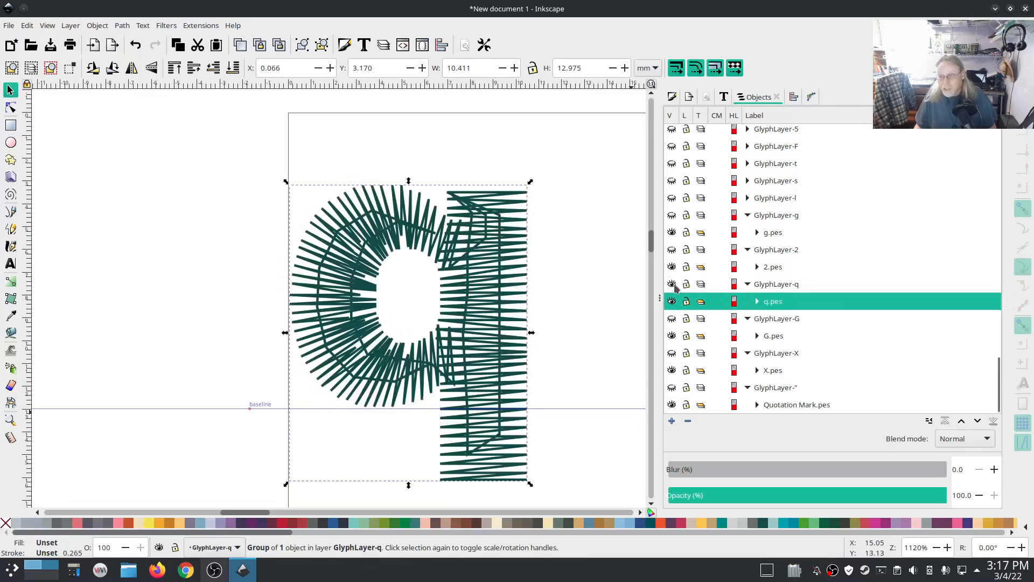
{"action": "left_click", "coordinate": [672, 301]}
Show the 2 glyph, move it onto the baseline at about X 0.10, Y 0.10 mm, and hide its layer
{"action": "left_click", "coordinate": [672, 251]}
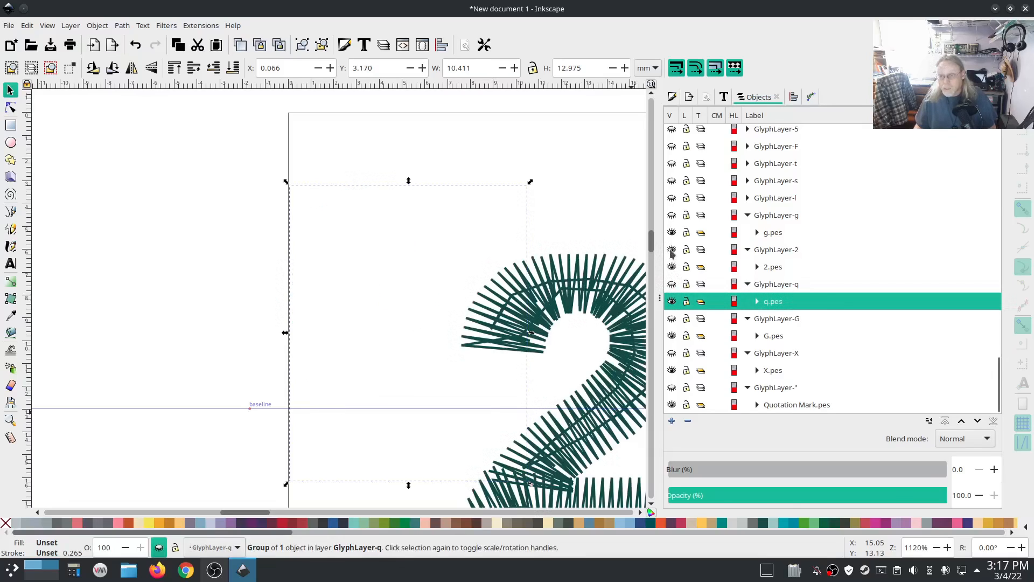
{"action": "left_click", "coordinate": [601, 287]}
{"action": "left_click_drag", "start_coordinate": [600, 287], "coordinate": [432, 144]}
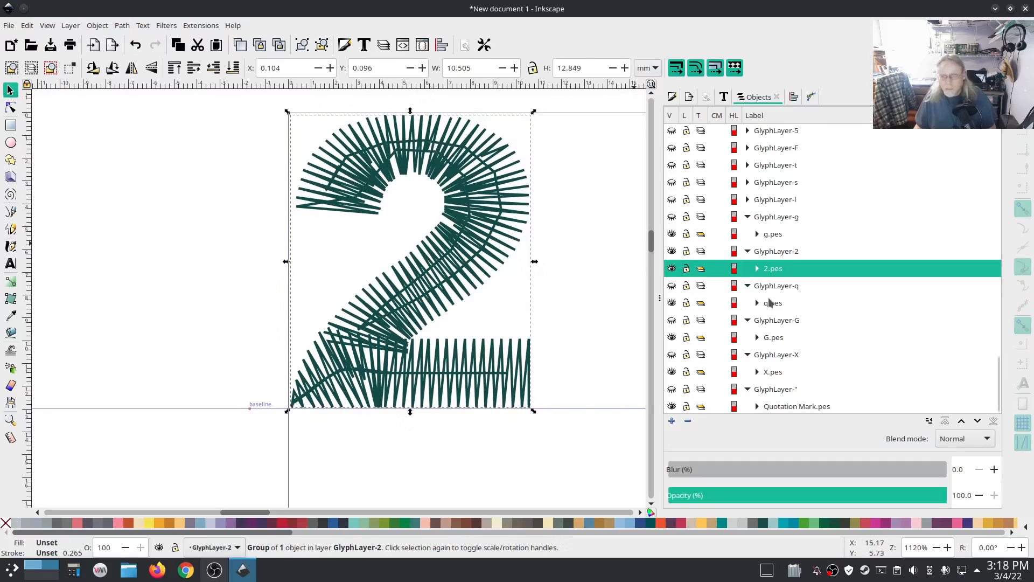
{"action": "left_click", "coordinate": [672, 251]}
Show the g glyph, raise it so its bowl rests on the baseline at about X 0.04, Y 3.60 mm, and hide its layer
{"action": "left_click", "coordinate": [672, 217]}
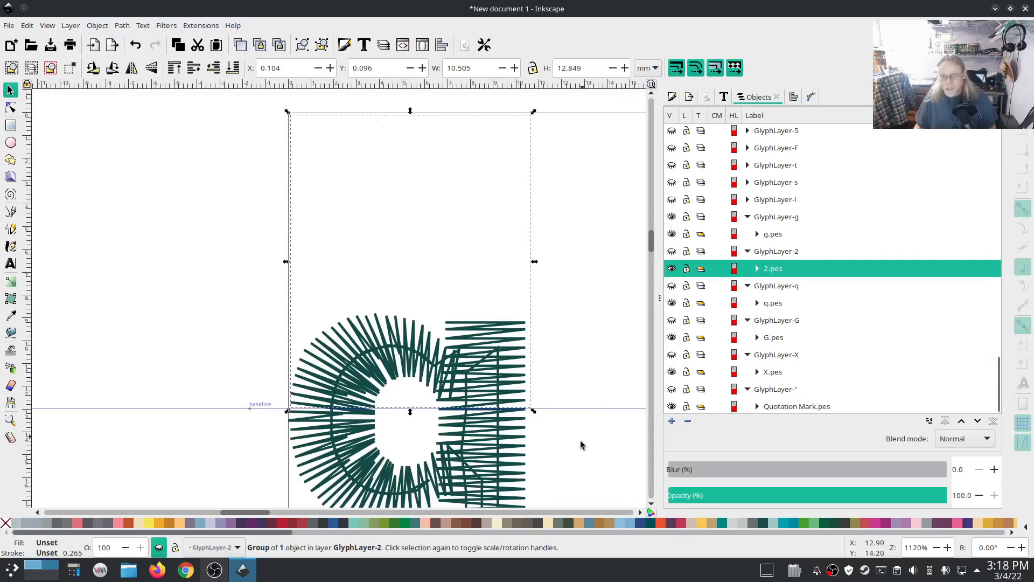
{"action": "left_click", "coordinate": [492, 428]}
{"action": "left_click_drag", "start_coordinate": [492, 428], "coordinate": [495, 328]}
{"action": "left_click_drag", "start_coordinate": [492, 328], "coordinate": [493, 323]}
{"action": "left_click", "coordinate": [672, 252]}
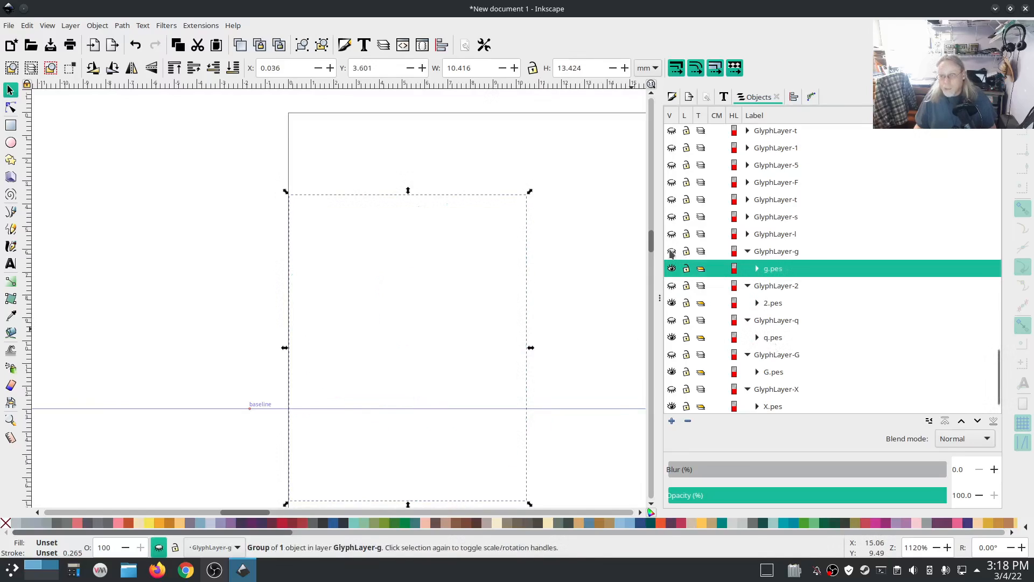
Show the l glyph, lower it slightly onto the baseline at about X 0.14, Y 0.12 mm, and hide its layer
{"action": "left_click", "coordinate": [672, 235]}
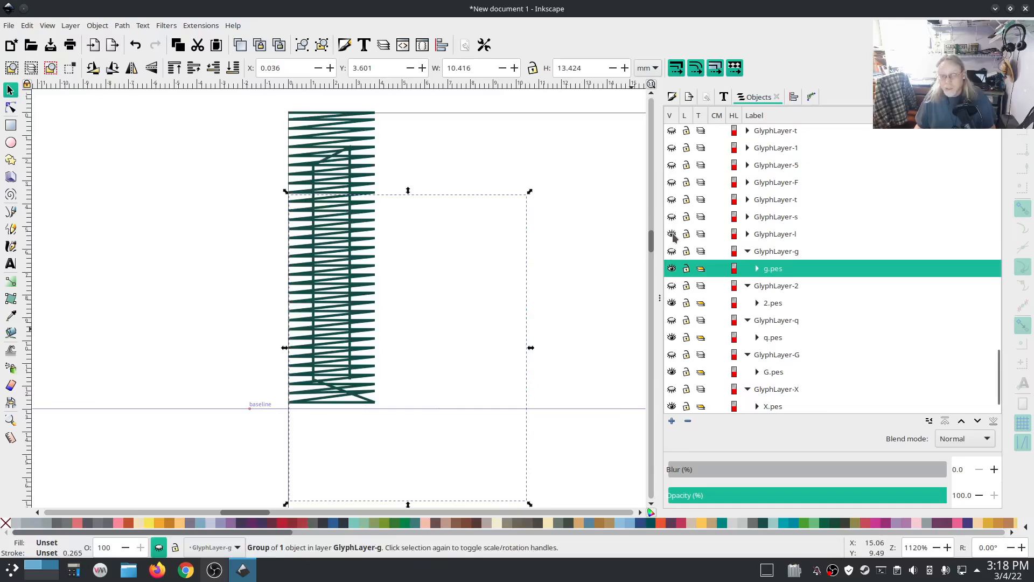
{"action": "left_click", "coordinate": [338, 159]}
{"action": "left_click_drag", "start_coordinate": [337, 159], "coordinate": [341, 164]}
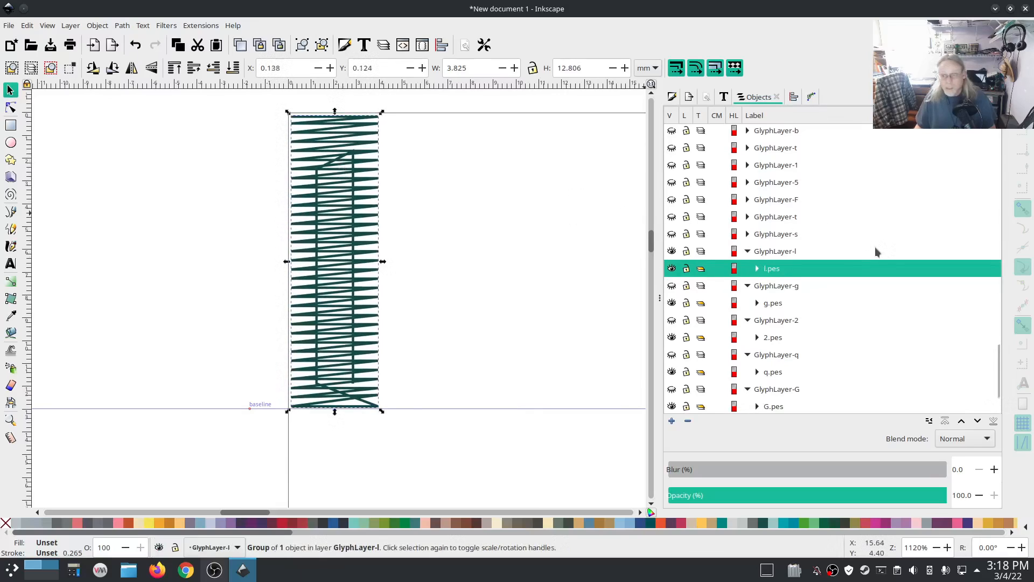
{"action": "left_click", "coordinate": [673, 252]}
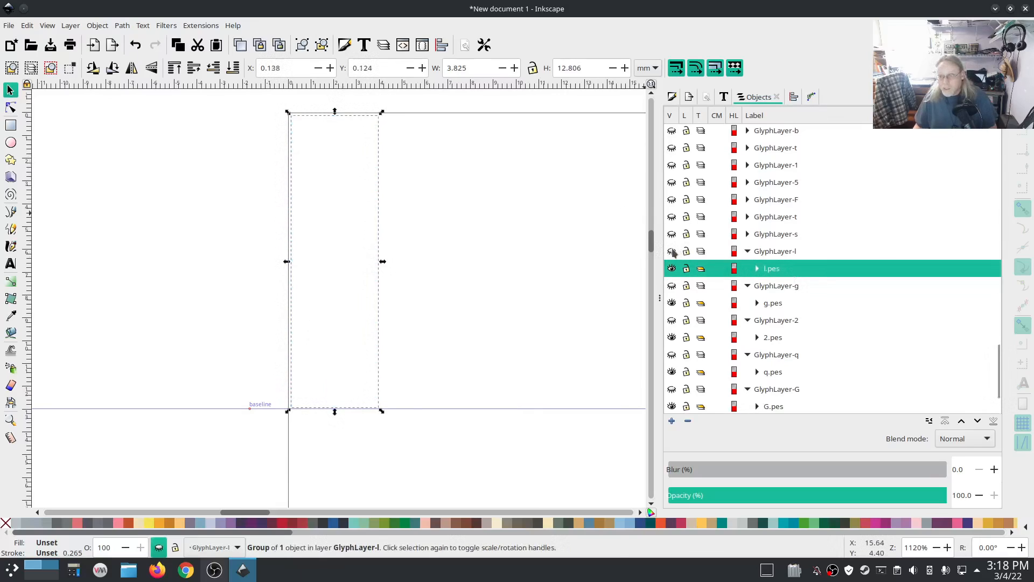
Show the open parenthesis, shorten it to about 13.4 mm high, set it on the baseline at about Y -0.43 mm, and hide it
{"action": "left_click", "coordinate": [673, 235]}
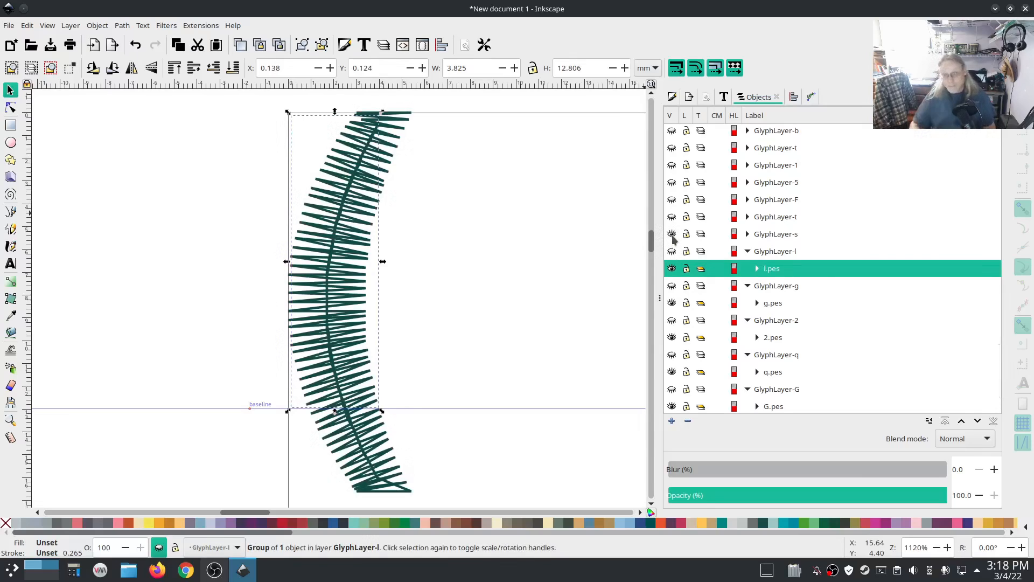
{"action": "left_click", "coordinate": [757, 268]}
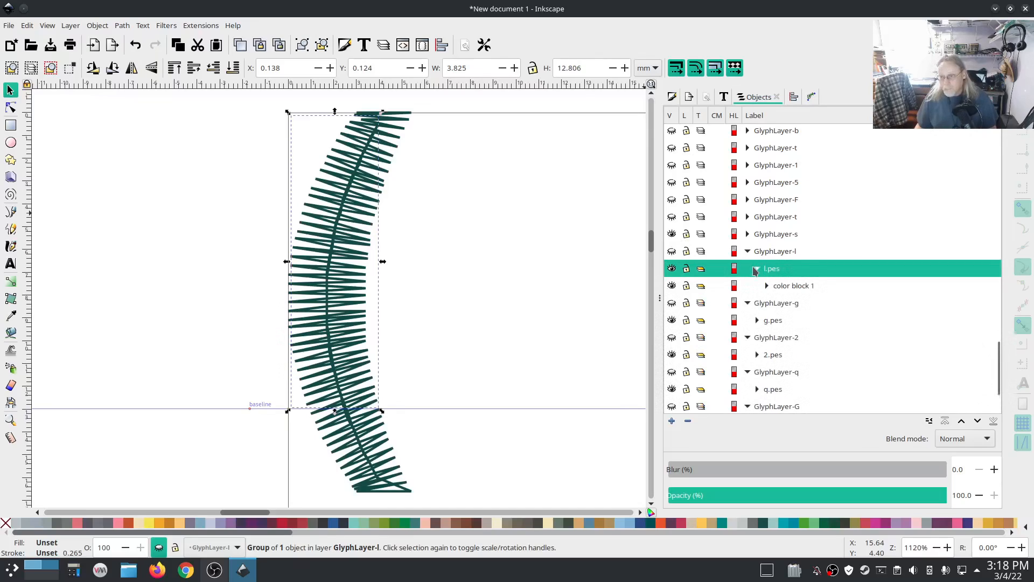
{"action": "left_click", "coordinate": [767, 286]}
{"action": "left_click", "coordinate": [334, 188]}
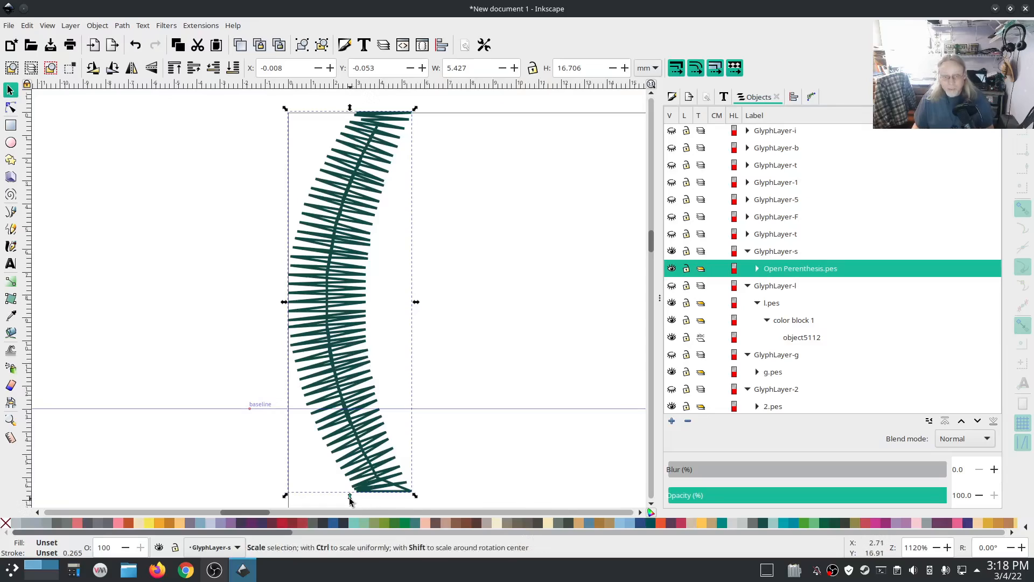
{"action": "left_click_drag", "start_coordinate": [349, 497], "coordinate": [354, 422]}
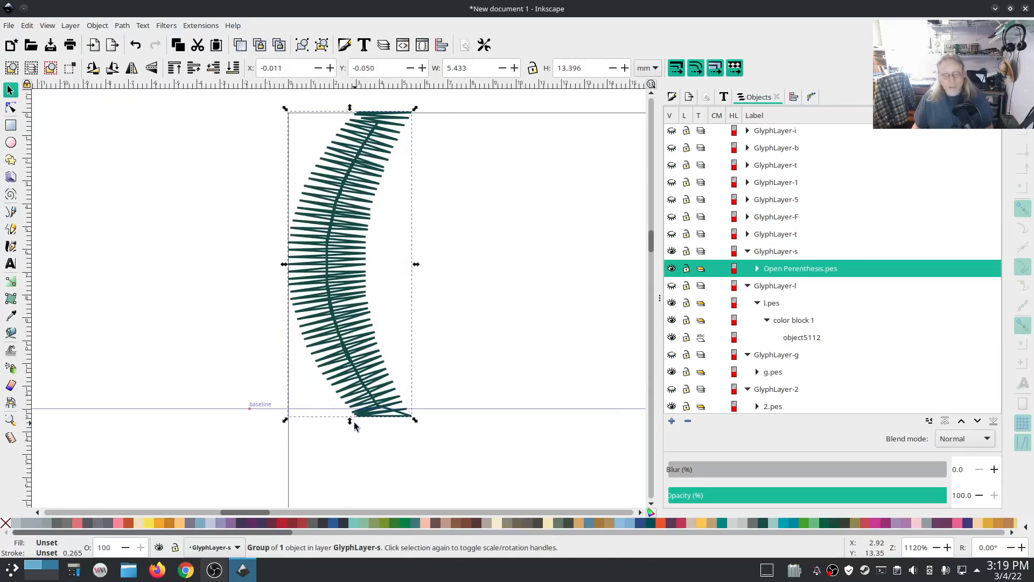
{"action": "left_click_drag", "start_coordinate": [362, 386], "coordinate": [362, 376]}
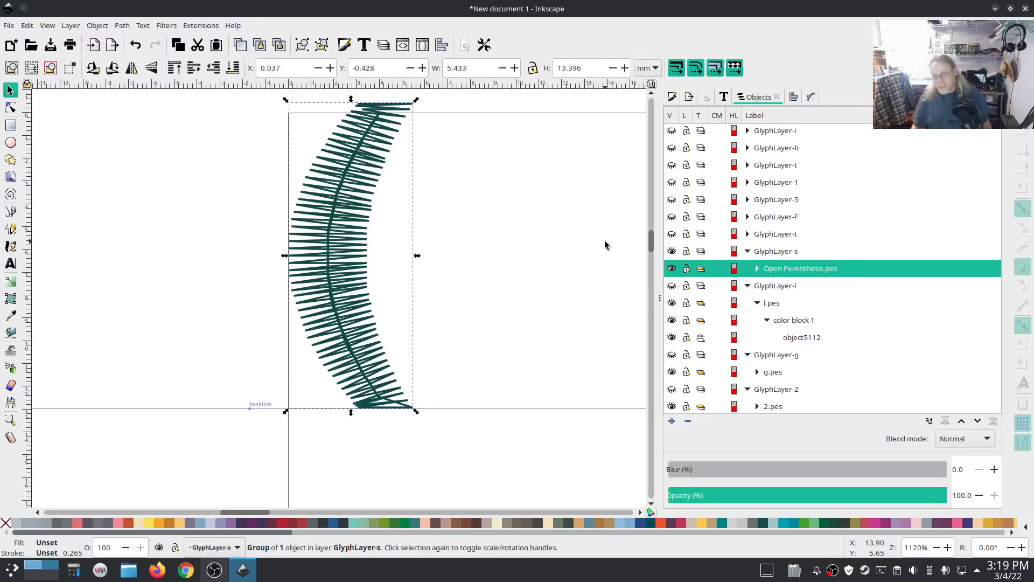
{"action": "left_click", "coordinate": [672, 252]}
Compare the at sign, l and open parenthesis glyphs by showing their layers one after another
{"action": "left_click", "coordinate": [673, 235]}
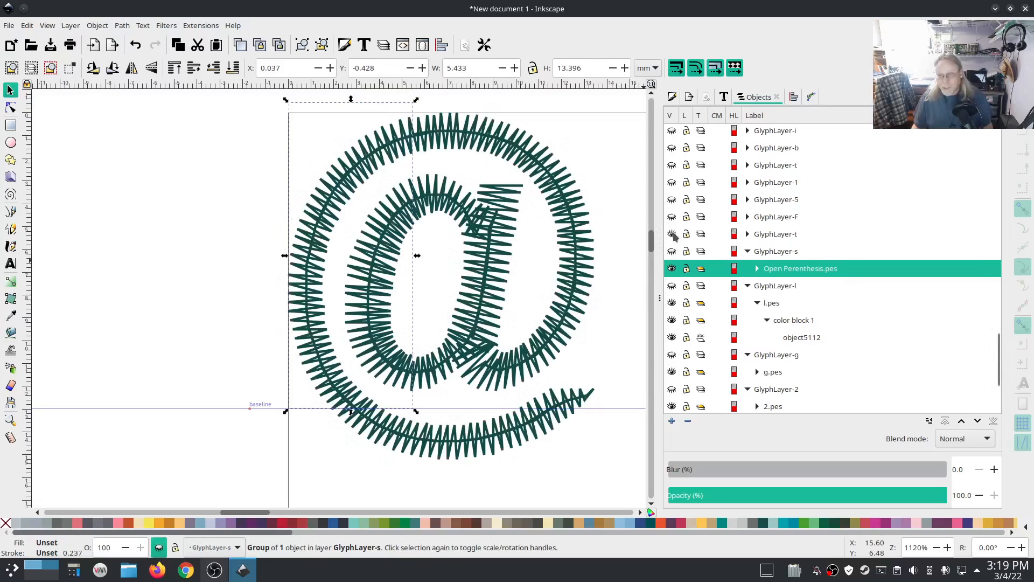
{"action": "left_click", "coordinate": [674, 236]}
{"action": "left_click", "coordinate": [672, 288]}
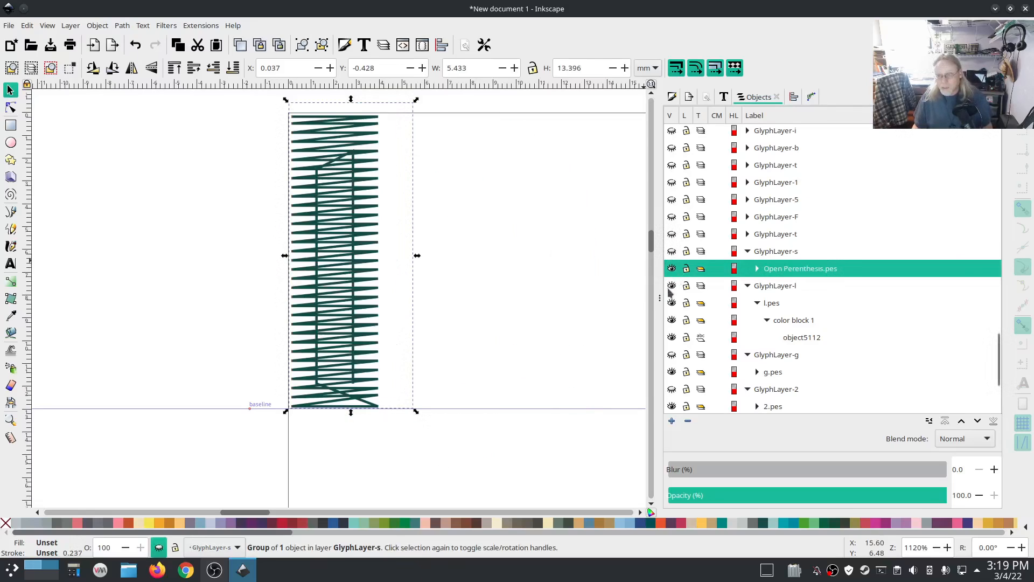
{"action": "left_click", "coordinate": [672, 287]}
{"action": "left_click", "coordinate": [673, 253]}
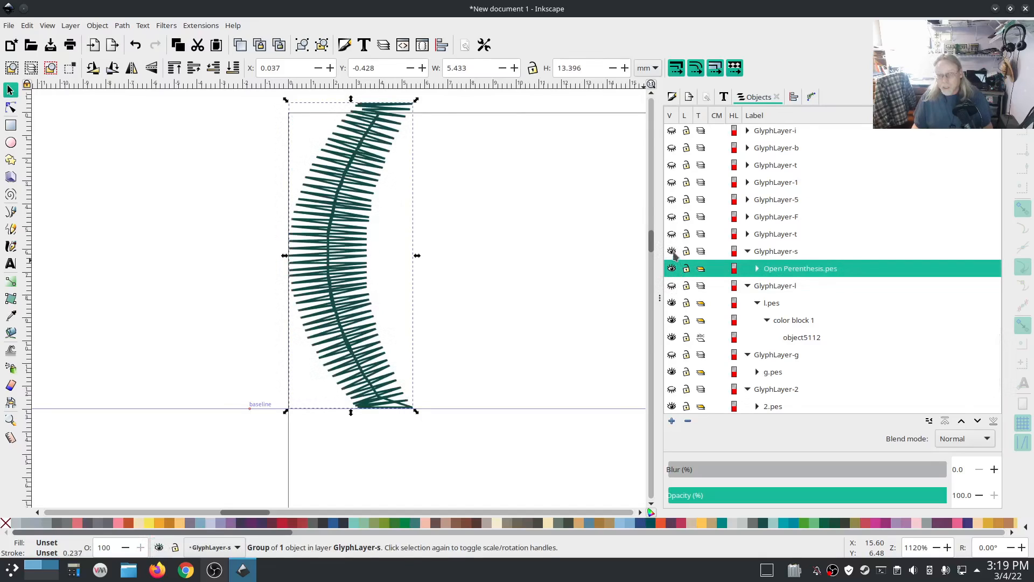
Show only the at sign and shrink it to about 11.19 by 12.93 mm so its bottom meets the baseline
{"action": "left_click", "coordinate": [673, 236]}
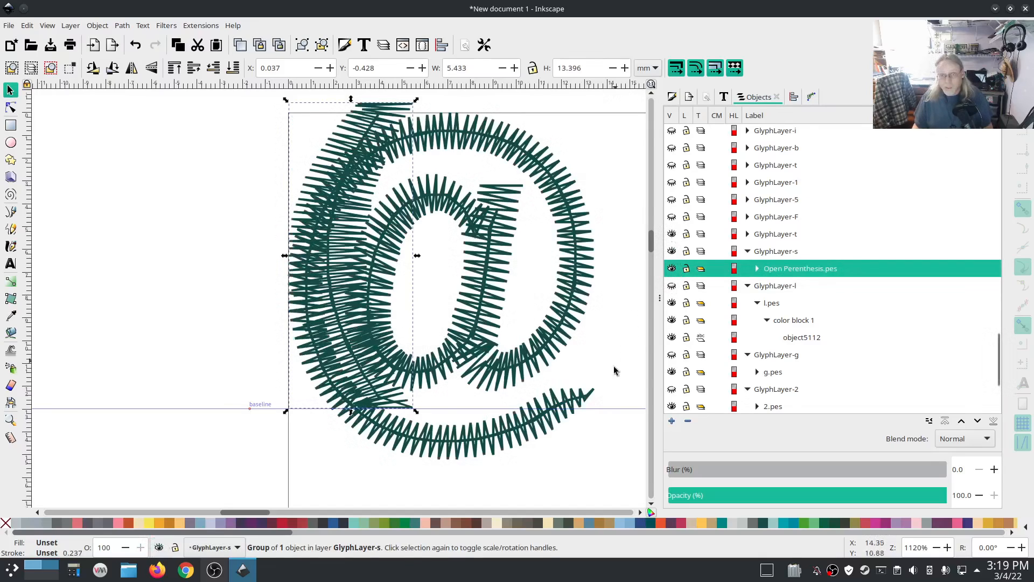
{"action": "left_click", "coordinate": [672, 252]}
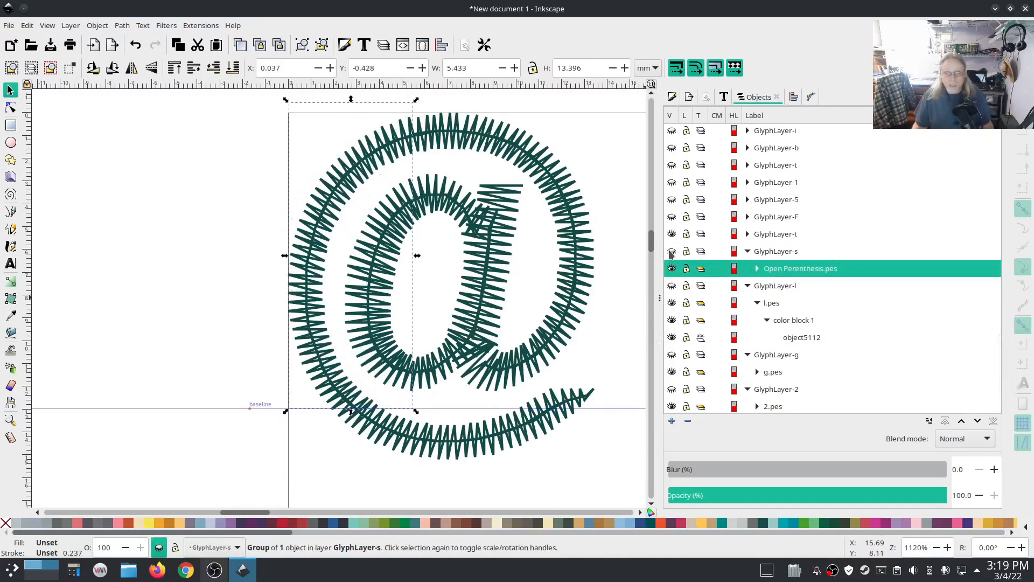
{"action": "left_click", "coordinate": [515, 436]}
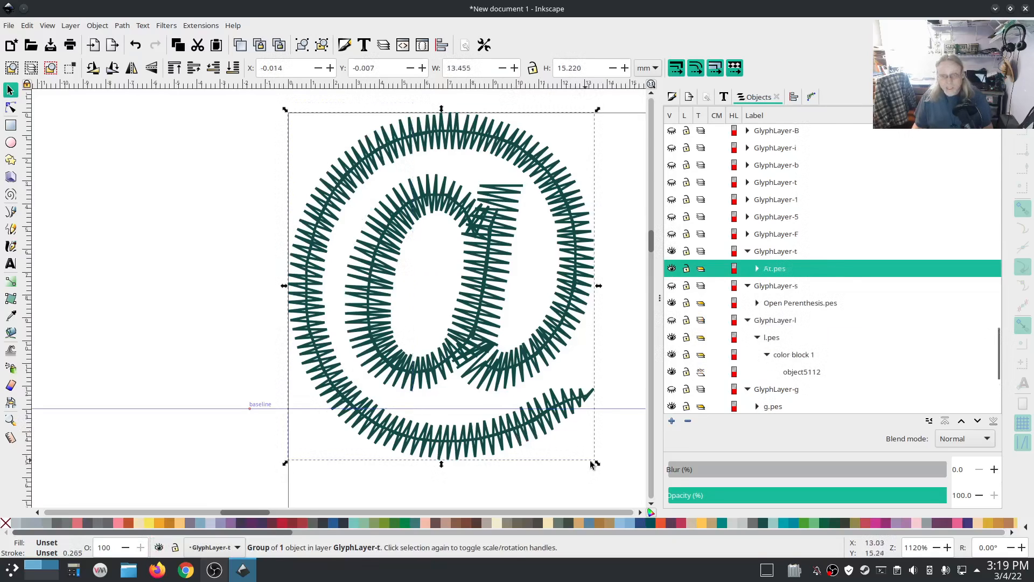
{"action": "left_click_drag", "start_coordinate": [598, 465], "coordinate": [544, 409]}
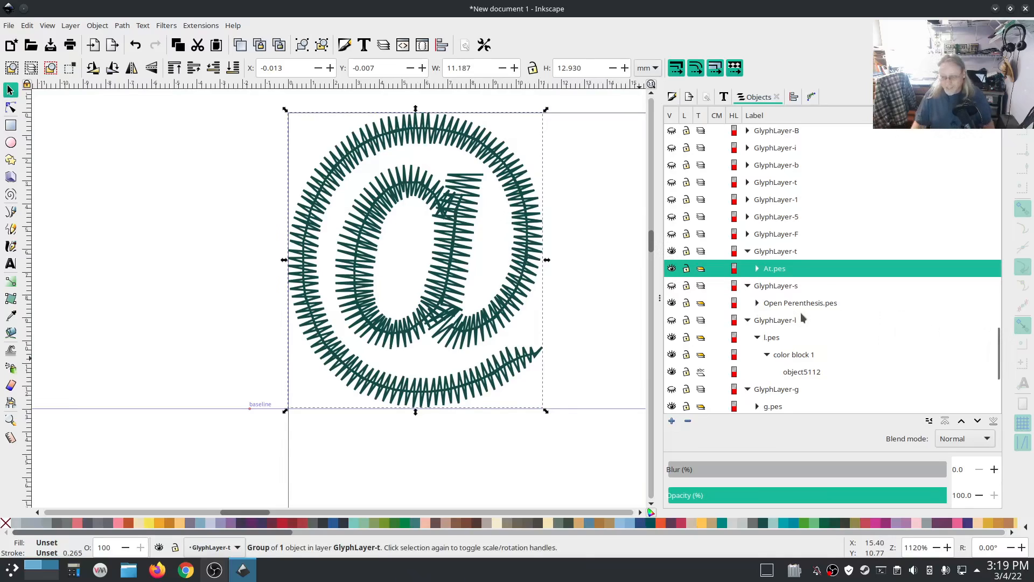
Rename the layer holding the open parenthesis glyph to GlyphLayer-(
{"action": "scroll", "coordinate": [801, 317], "scroll_direction": "down", "scroll_amount": 5}
{"action": "scroll", "coordinate": [819, 324], "scroll_direction": "up", "scroll_amount": 3}
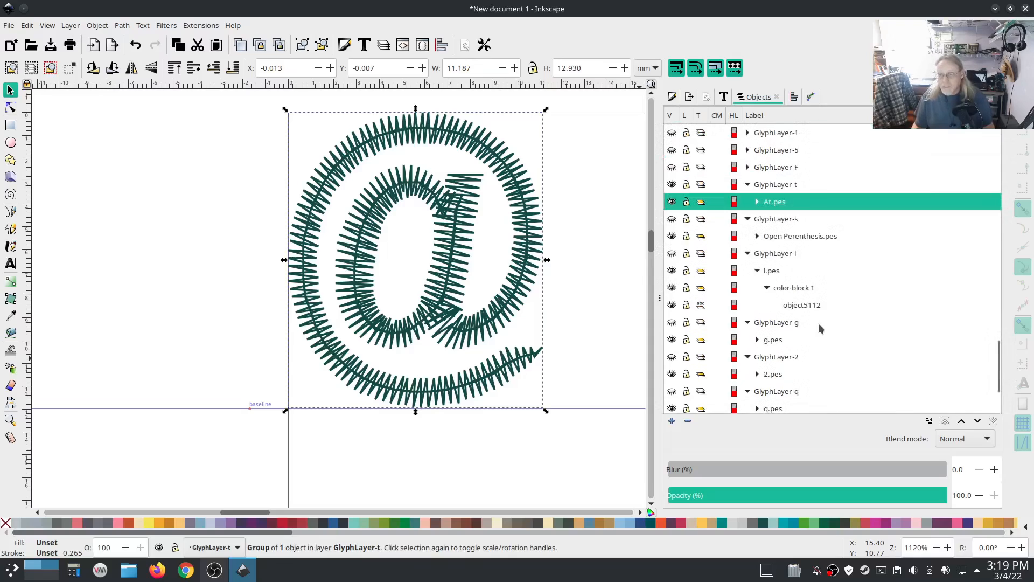
{"action": "left_click", "coordinate": [774, 221]}
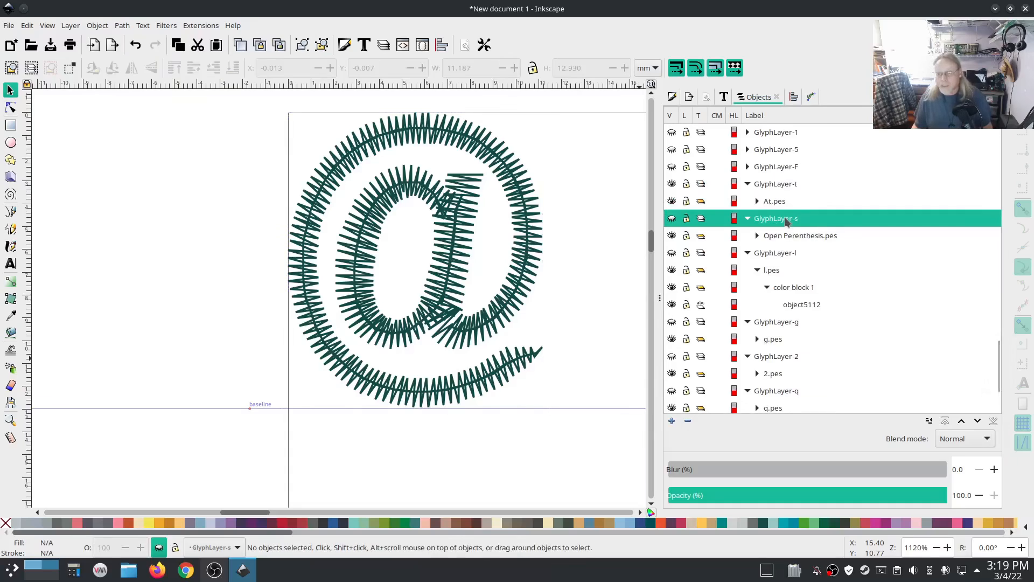
{"action": "right_click", "coordinate": [791, 221]}
{"action": "left_click", "coordinate": [808, 226]}
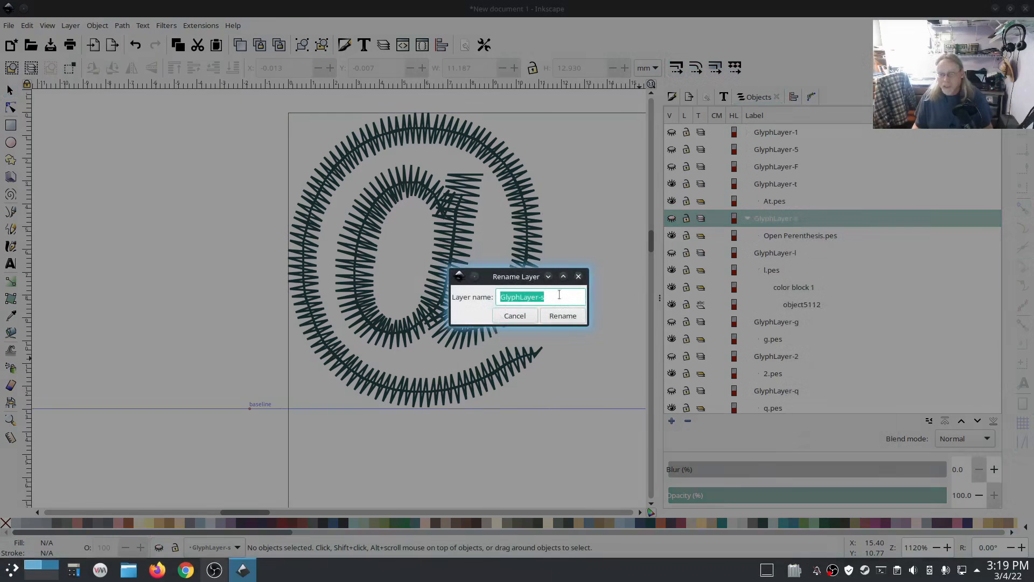
{"action": "left_click", "coordinate": [559, 295]}
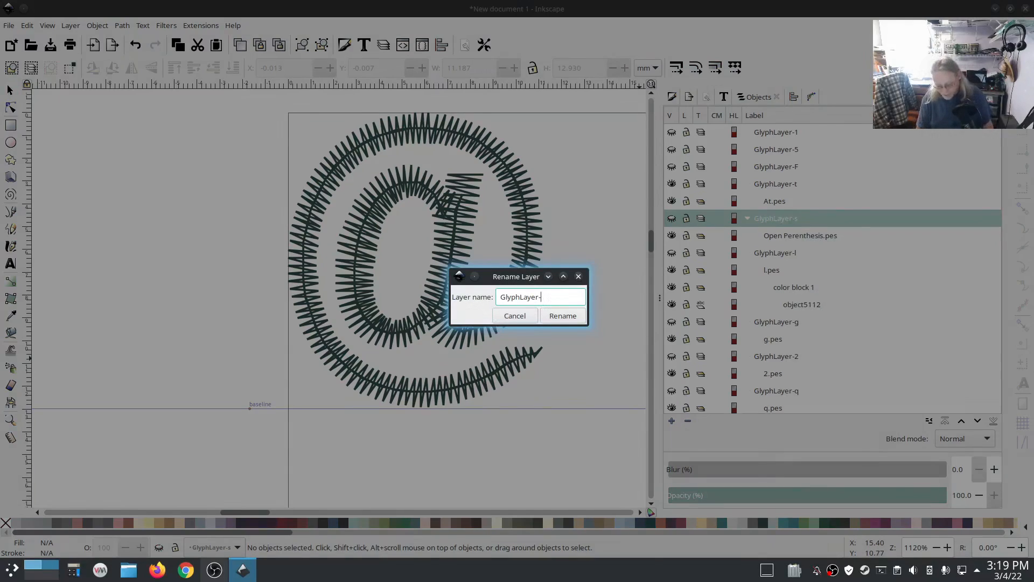
{"action": "type", "text": "("}
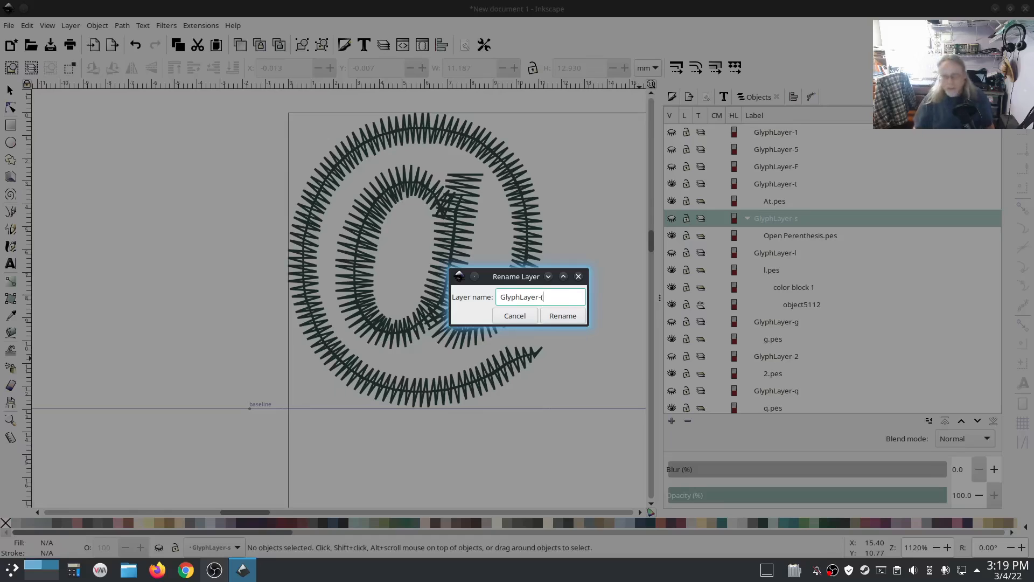
{"action": "left_click", "coordinate": [560, 316]}
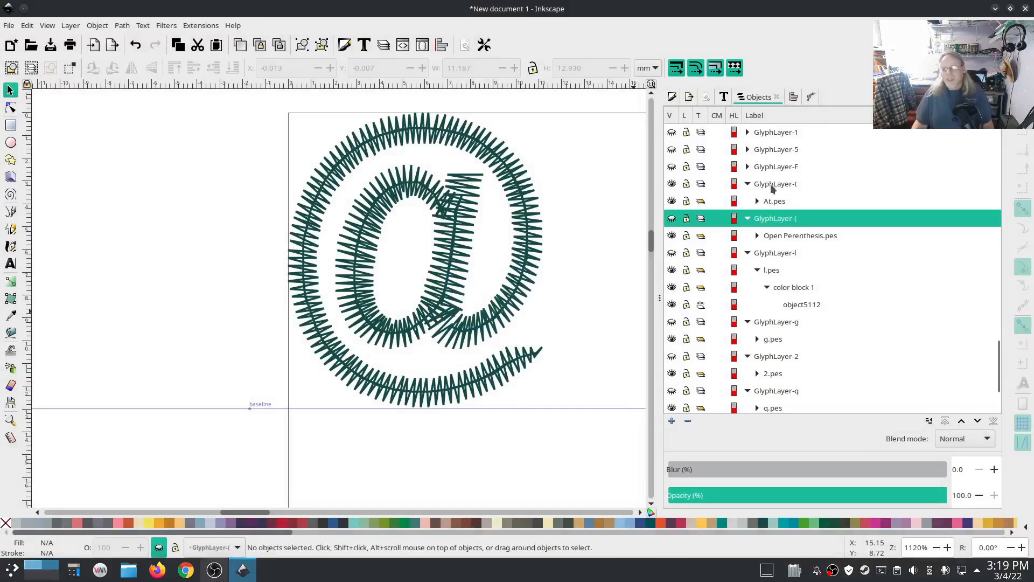
Rename the layer holding the at sign glyph to GlyphLayer-@
{"action": "left_click", "coordinate": [771, 186]}
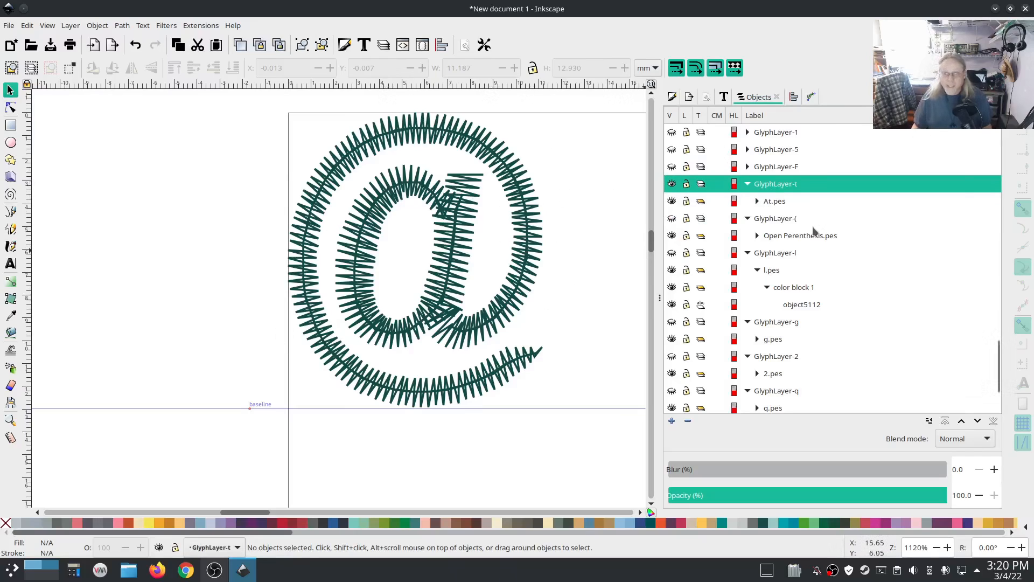
{"action": "right_click", "coordinate": [784, 185]}
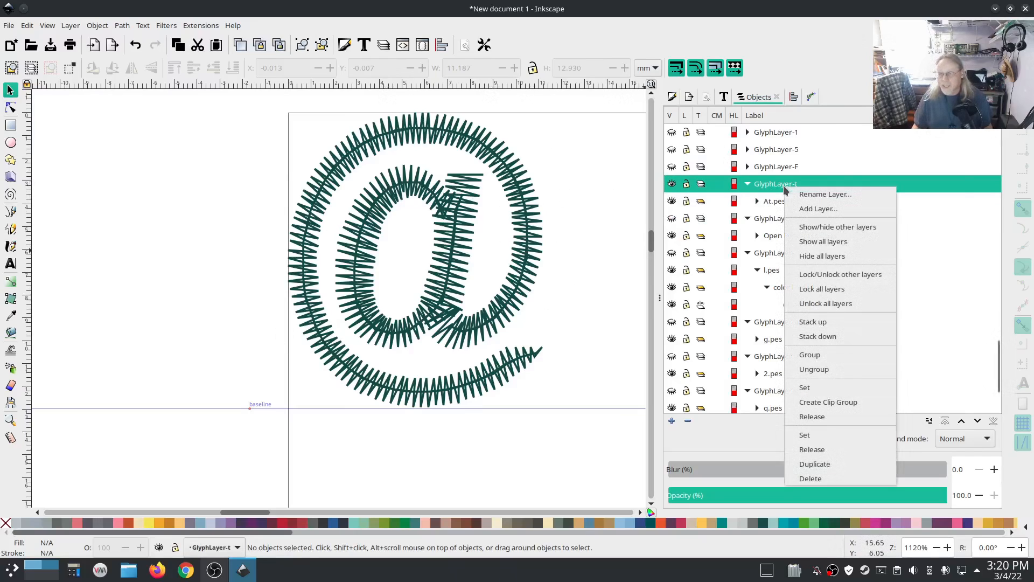
{"action": "left_click", "coordinate": [797, 193]}
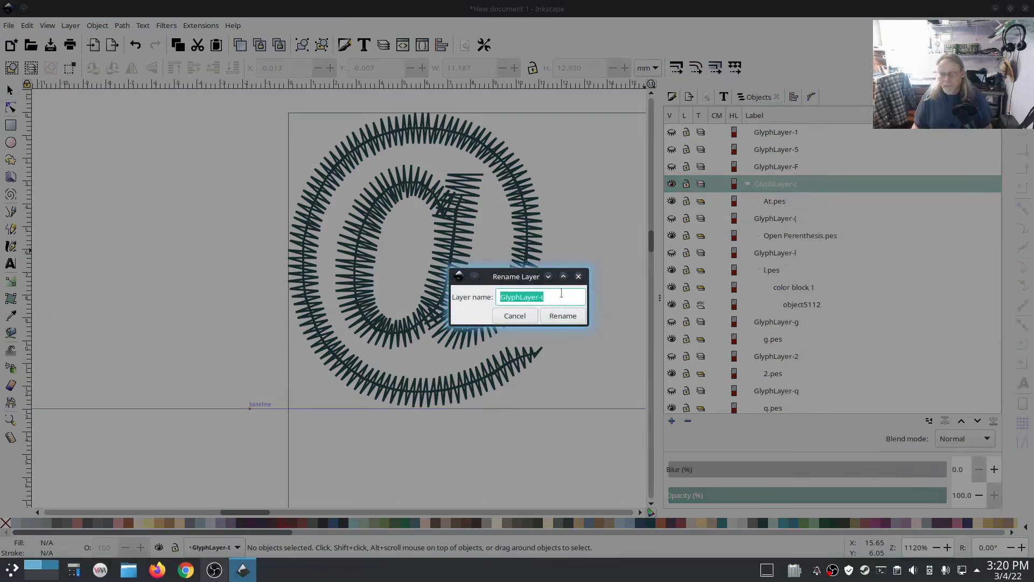
{"action": "left_click", "coordinate": [566, 297]}
{"action": "key", "text": "BackSpace"}
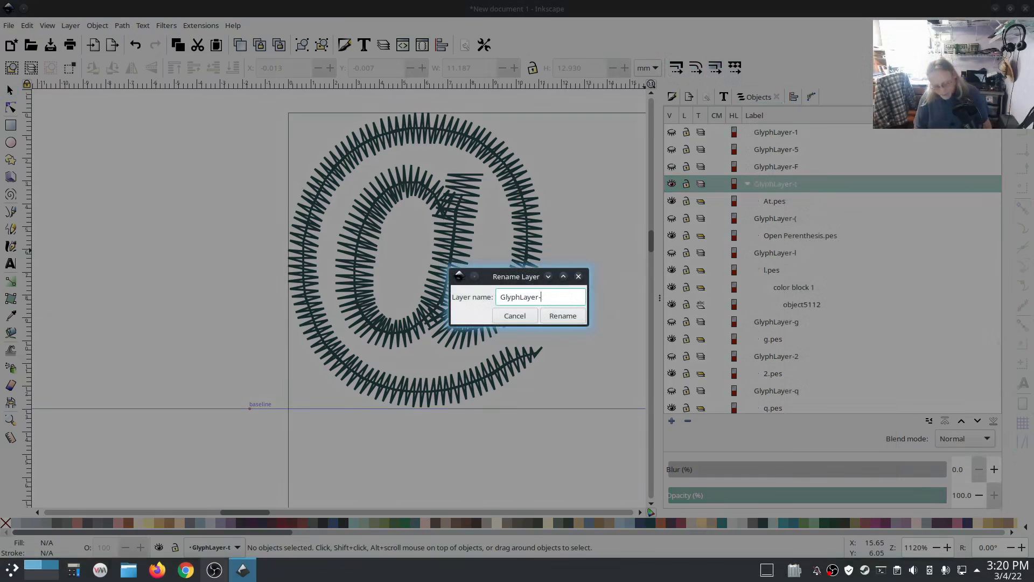
{"action": "type", "text": "@"}
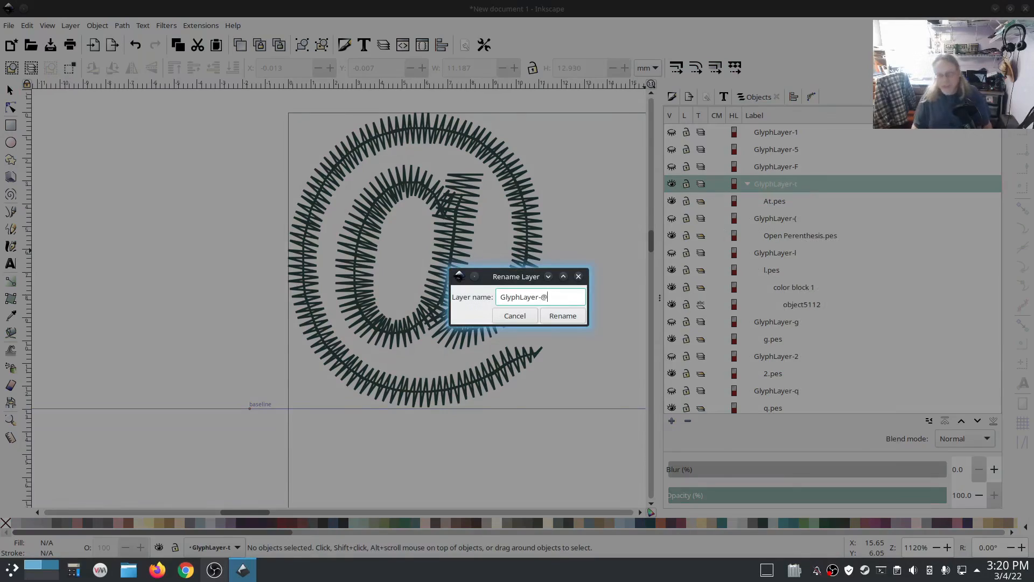
{"action": "left_click", "coordinate": [567, 314]}
Show the F glyph in place of the at sign and move it up toward the baseline
{"action": "scroll", "coordinate": [705, 294], "scroll_direction": "up", "scroll_amount": 3}
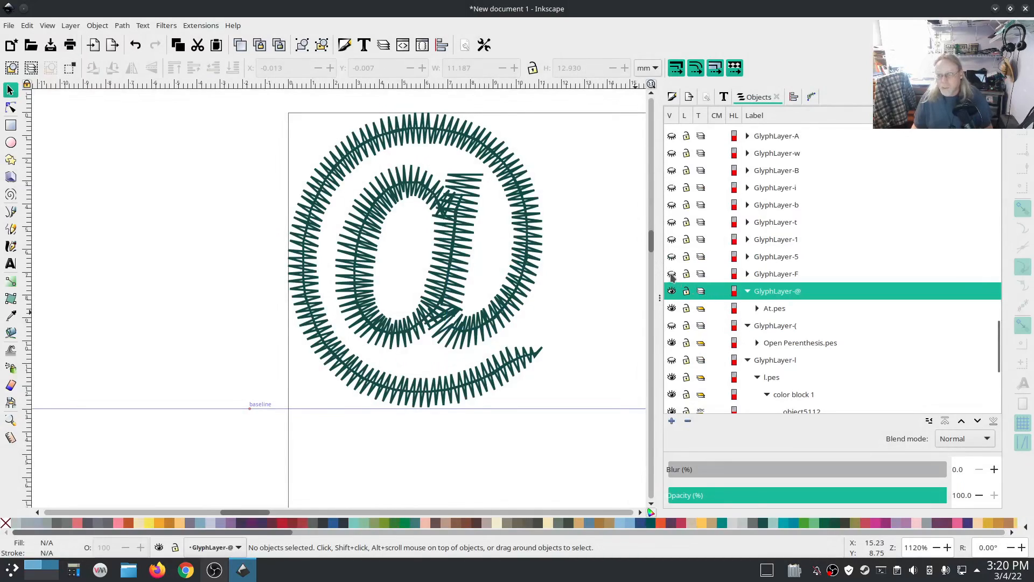
{"action": "left_click", "coordinate": [671, 275]}
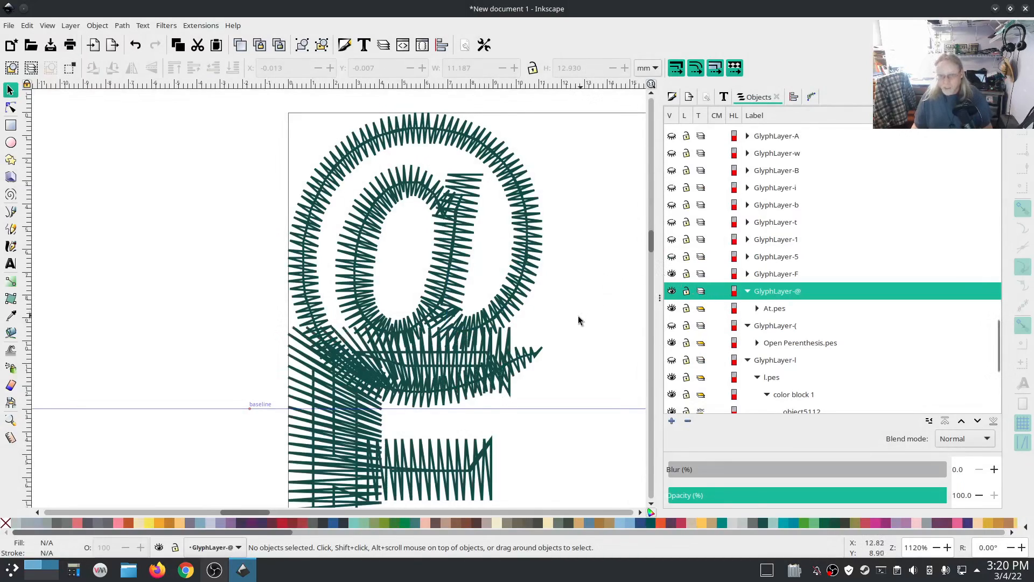
{"action": "left_click", "coordinate": [671, 291]}
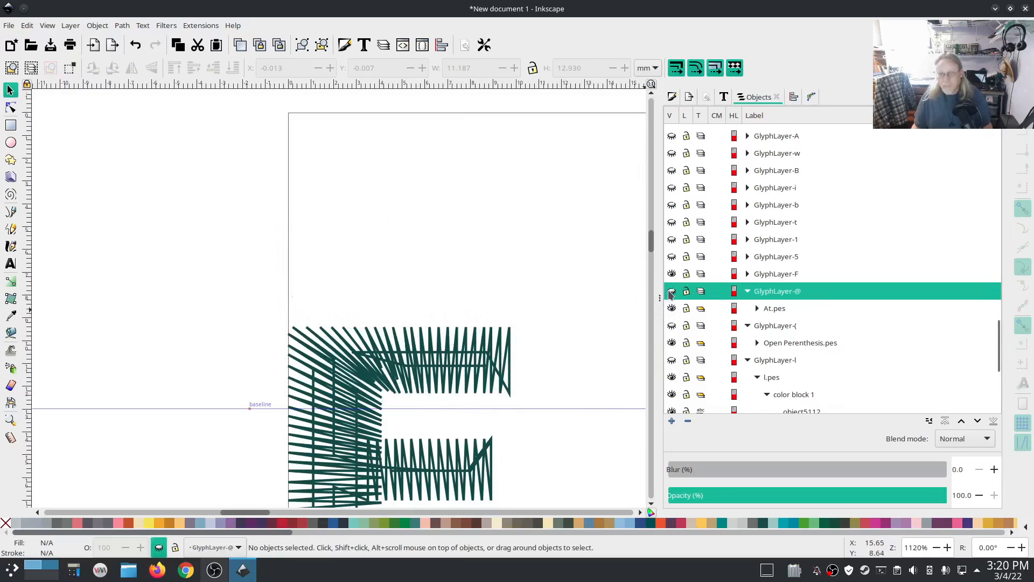
{"action": "left_click", "coordinate": [401, 364]}
{"action": "left_click_drag", "start_coordinate": [401, 363], "coordinate": [407, 143]}
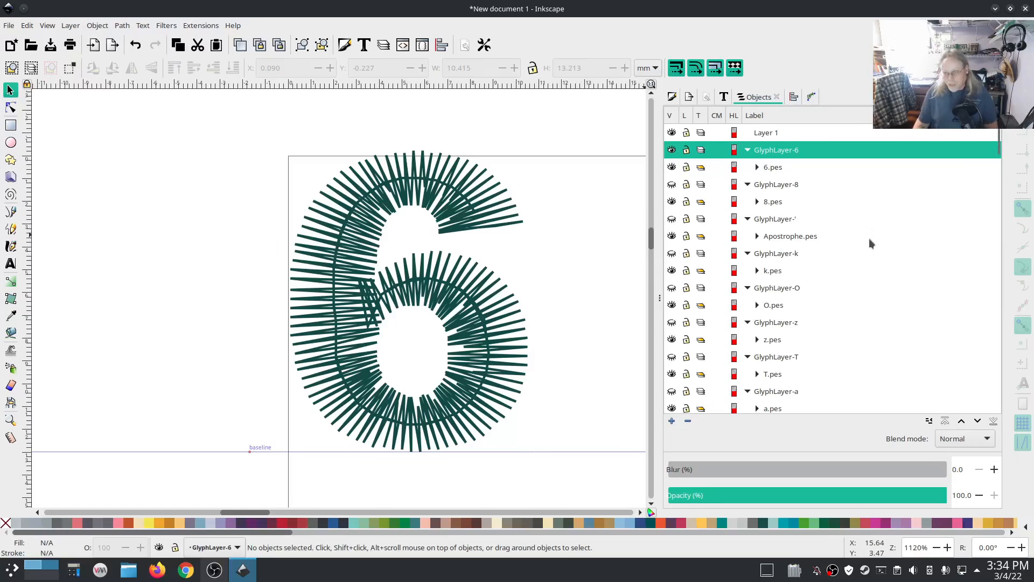
Hide the 6 glyph layer and show the apostrophe glyph layer instead
{"action": "left_click", "coordinate": [786, 219]}
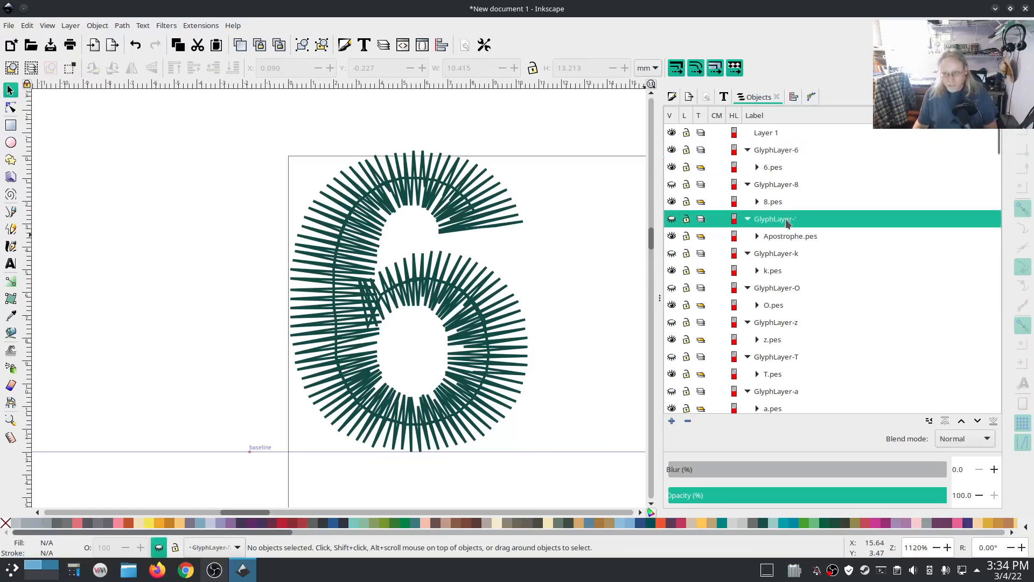
{"action": "left_click", "coordinate": [672, 150]}
{"action": "left_click", "coordinate": [672, 218]}
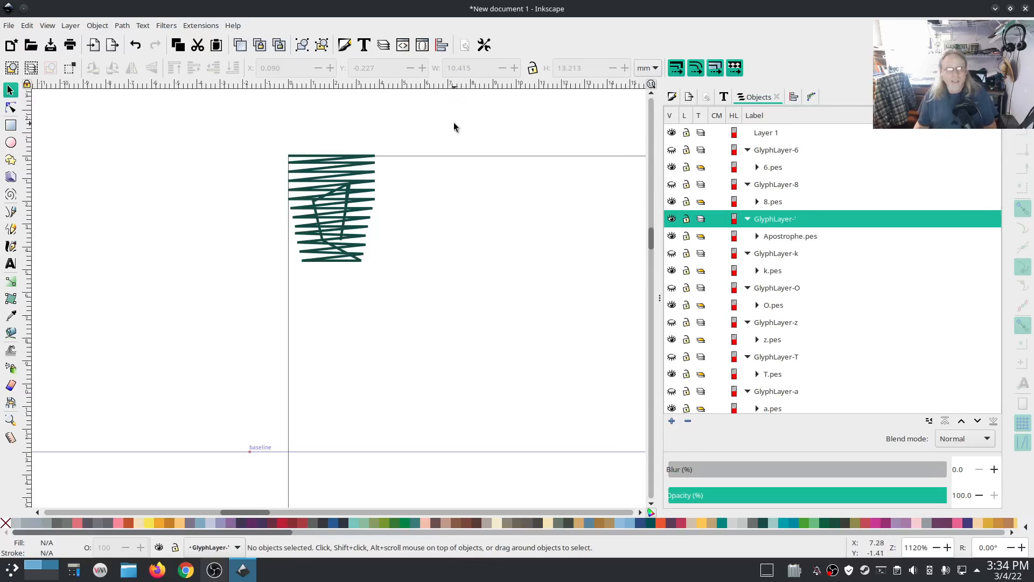
{"action": "left_click", "coordinate": [189, 27]}
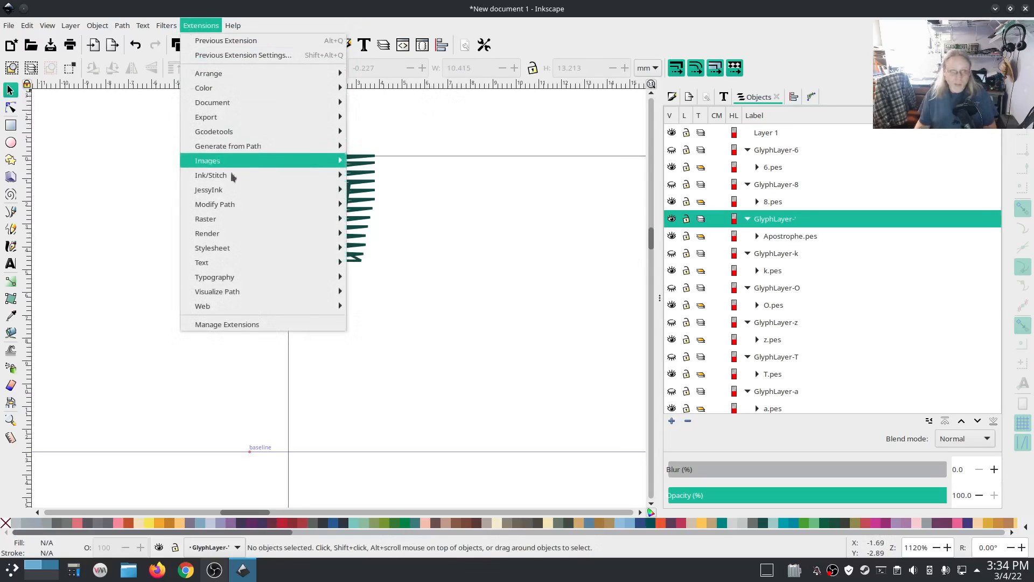
{"action": "mouse_move", "coordinate": [229, 178]}
{"action": "mouse_move", "coordinate": [432, 232]}
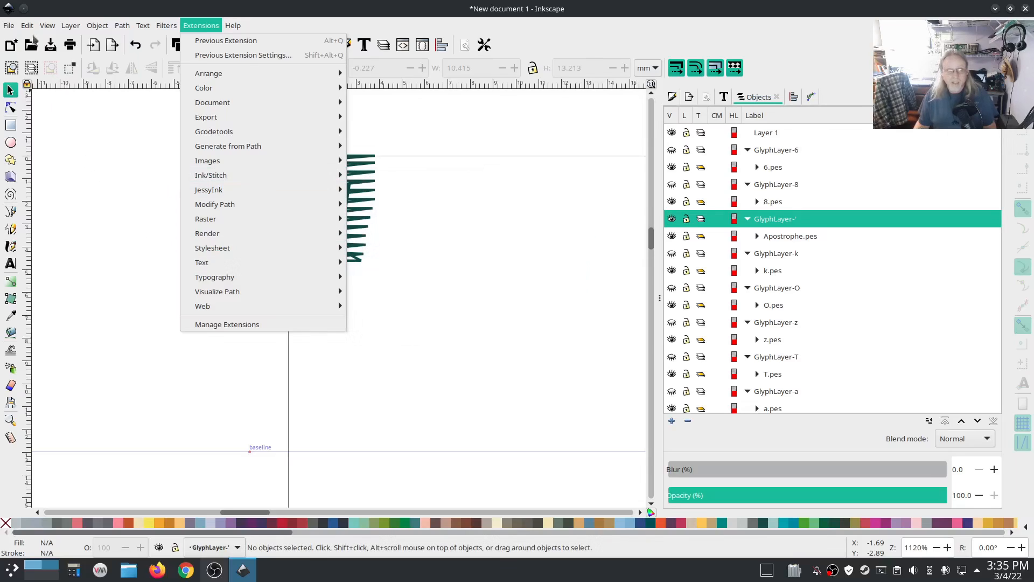
Start saving the document under a new name and create a MiniArnie folder inside Documents/inkstitch fonts
{"action": "mouse_move", "coordinate": [3, 26]}
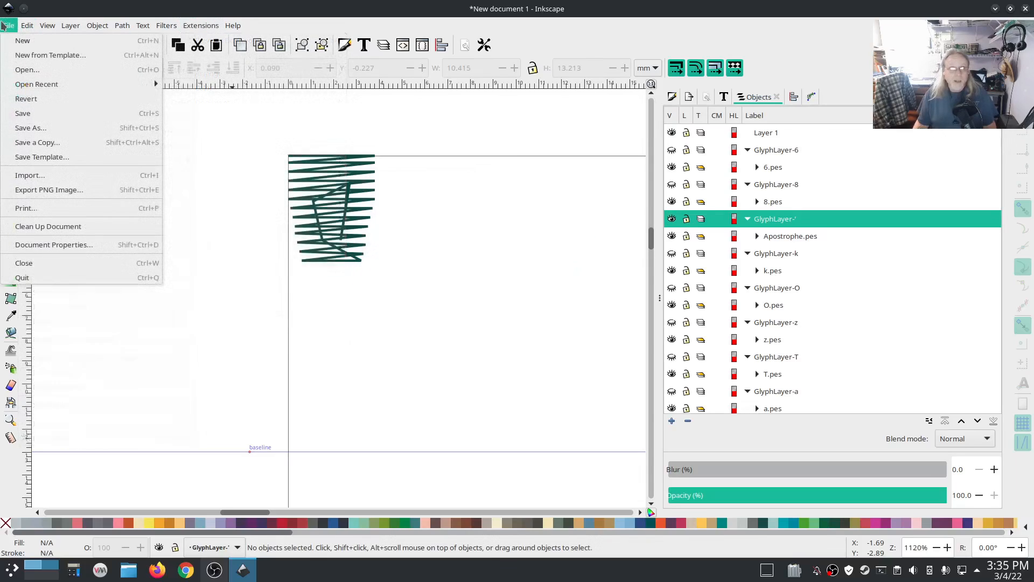
{"action": "left_click", "coordinate": [35, 132]}
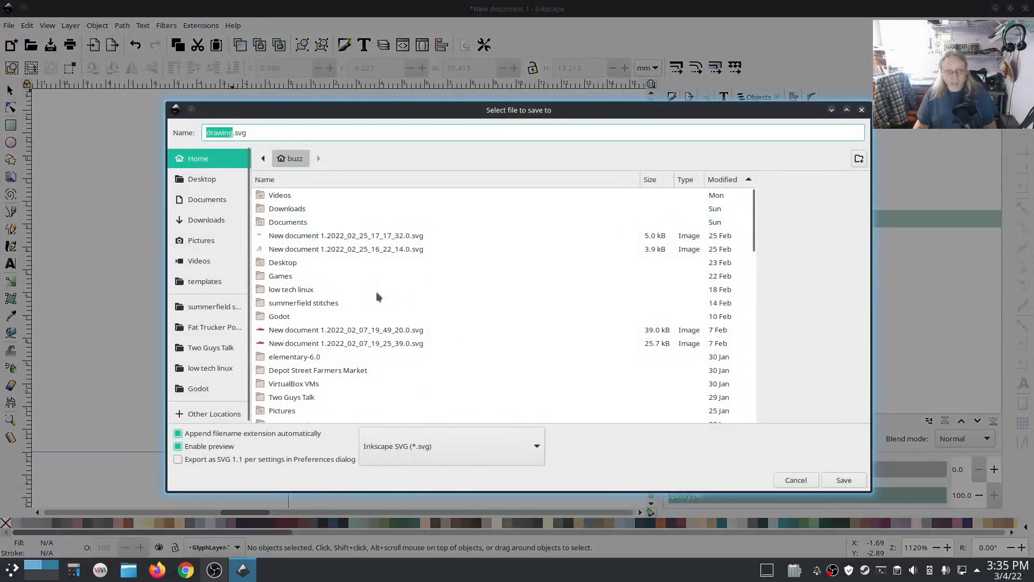
{"action": "left_click", "coordinate": [208, 219]}
{"action": "left_click", "coordinate": [215, 203]}
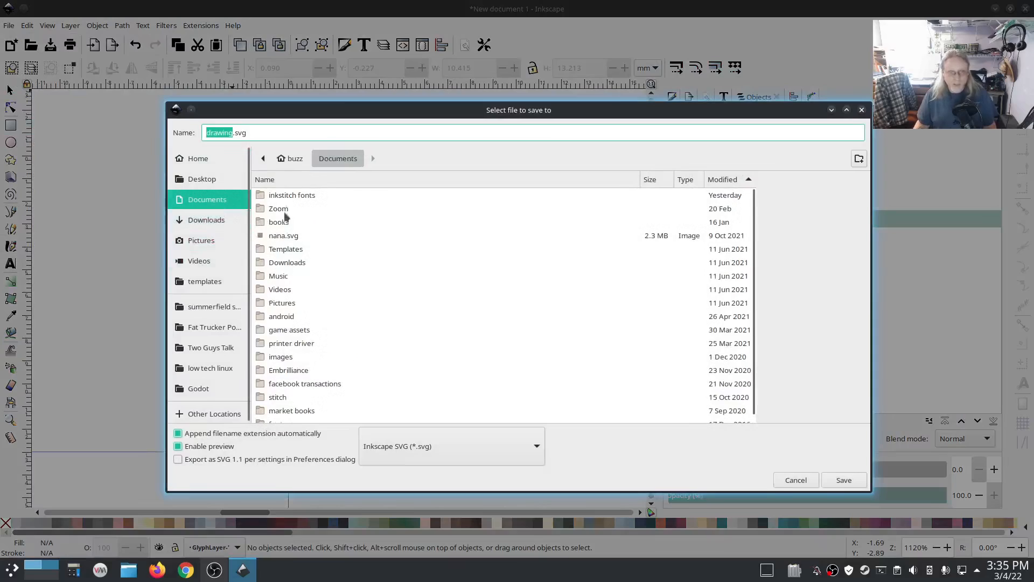
{"action": "double_click", "coordinate": [291, 196]}
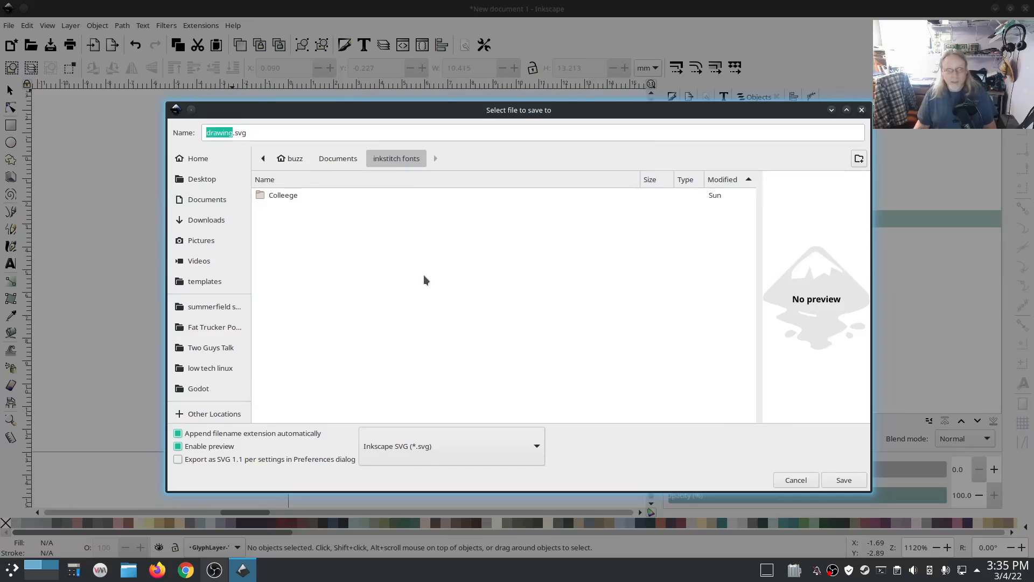
{"action": "left_click", "coordinate": [859, 158]}
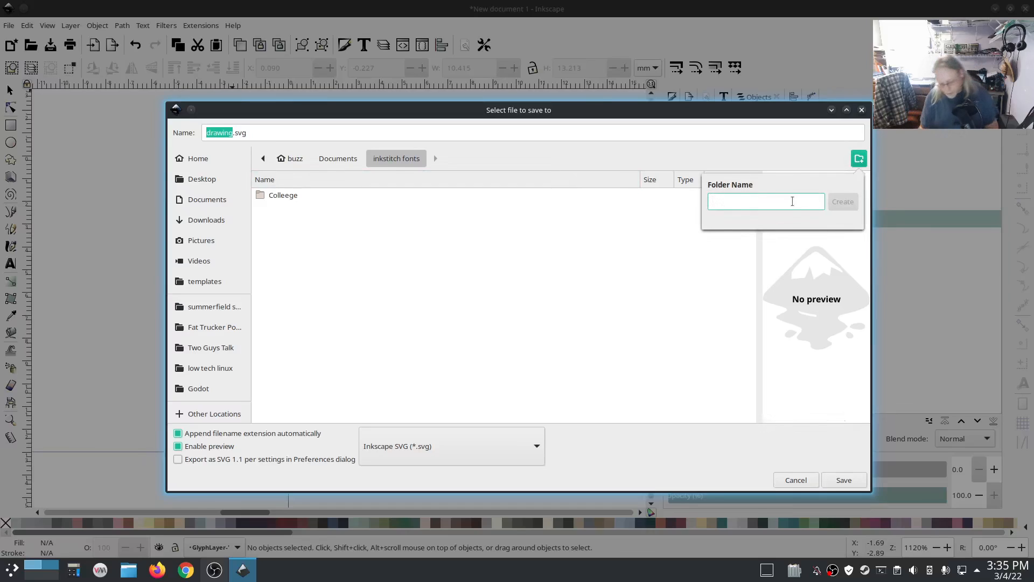
{"action": "type", "text": "MiniA"}
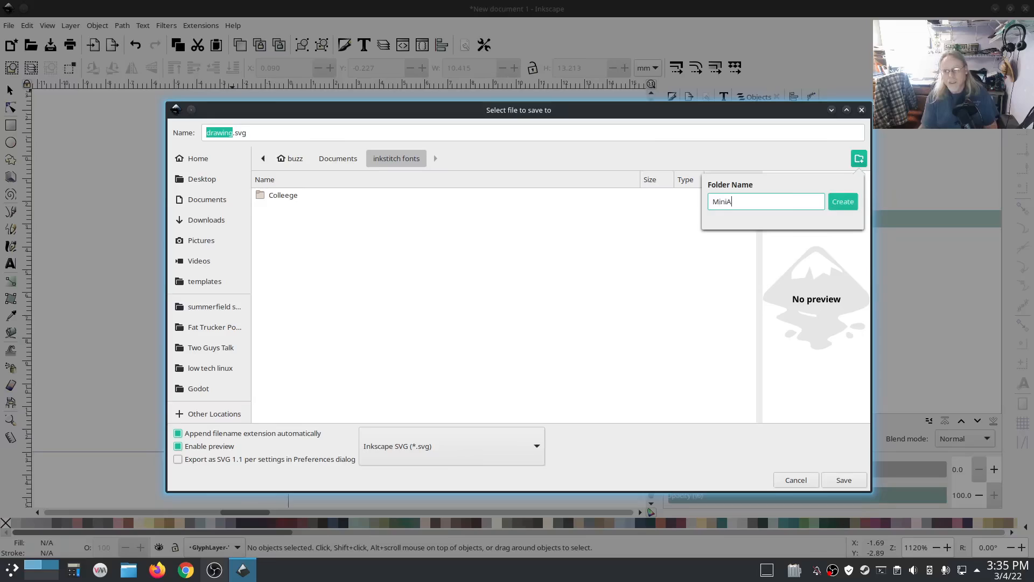
{"action": "type", "text": "rnie"}
{"action": "key", "text": "Return"}
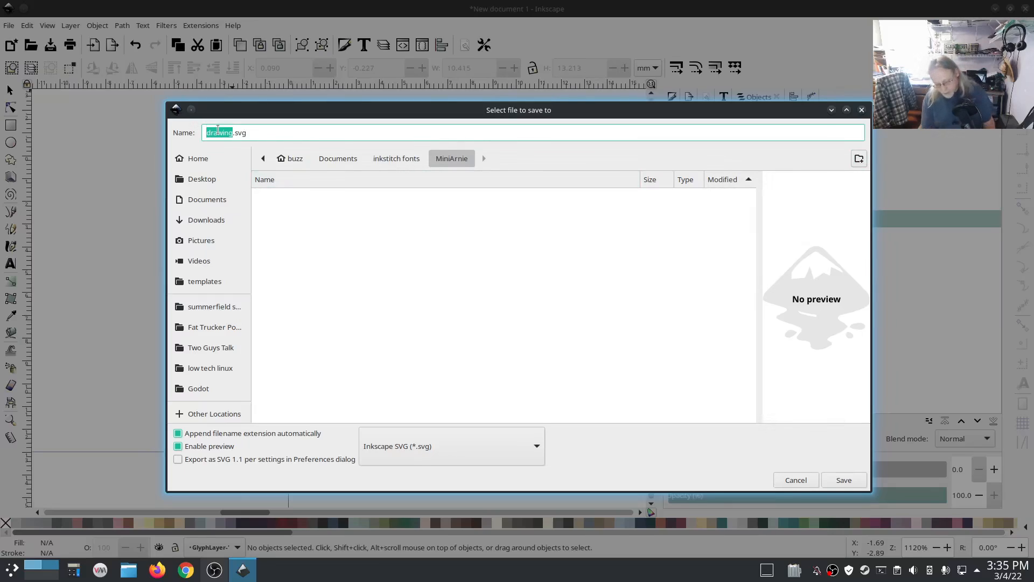
Save the document as MiniArnie.svg in the MiniArnie folder
{"action": "type", "text": "mi"}
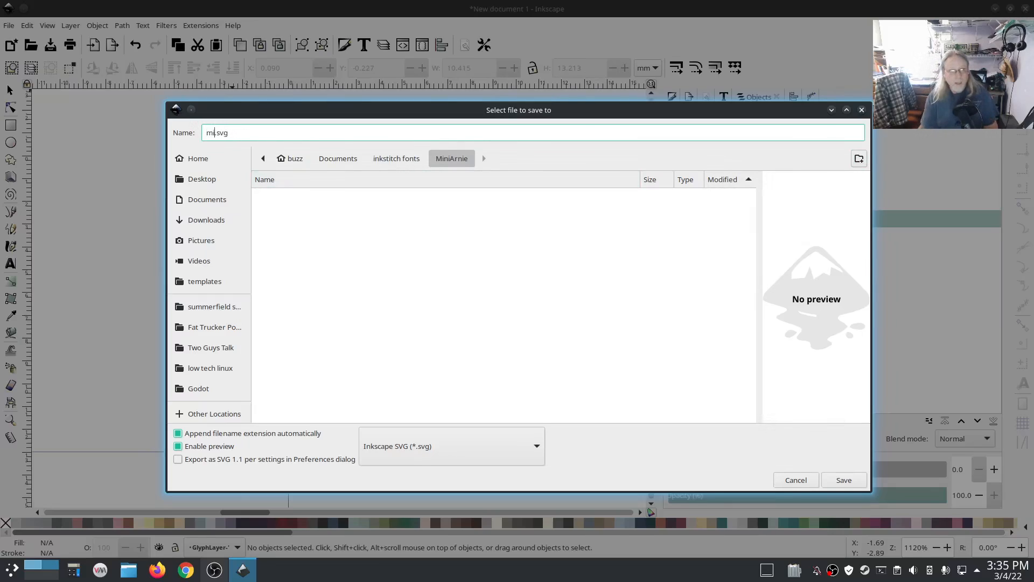
{"action": "key", "text": "BackSpace"}
{"action": "key", "text": "BackSpace"}
{"action": "type", "text": "MiniArnie"}
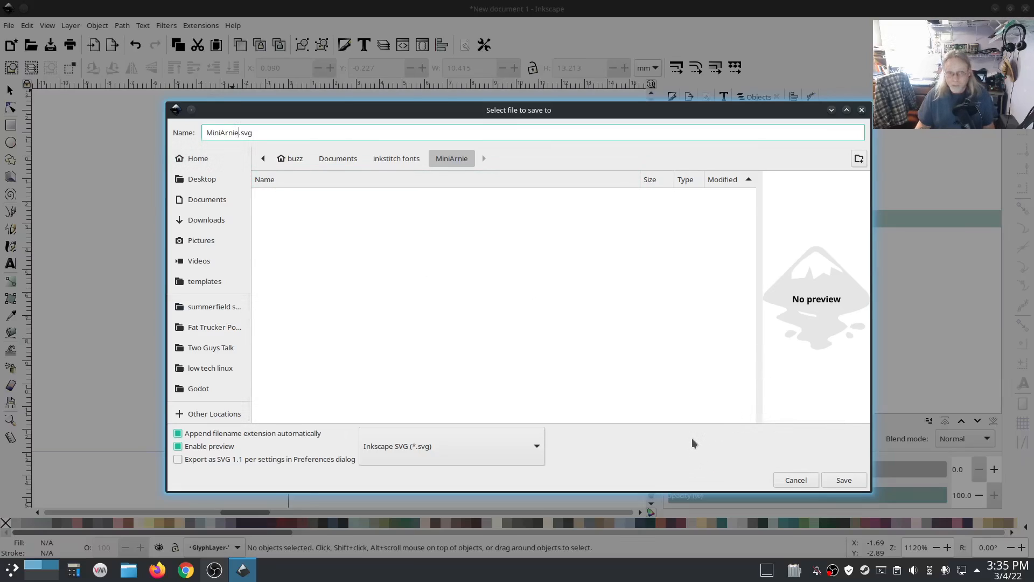
{"action": "left_click", "coordinate": [842, 480]}
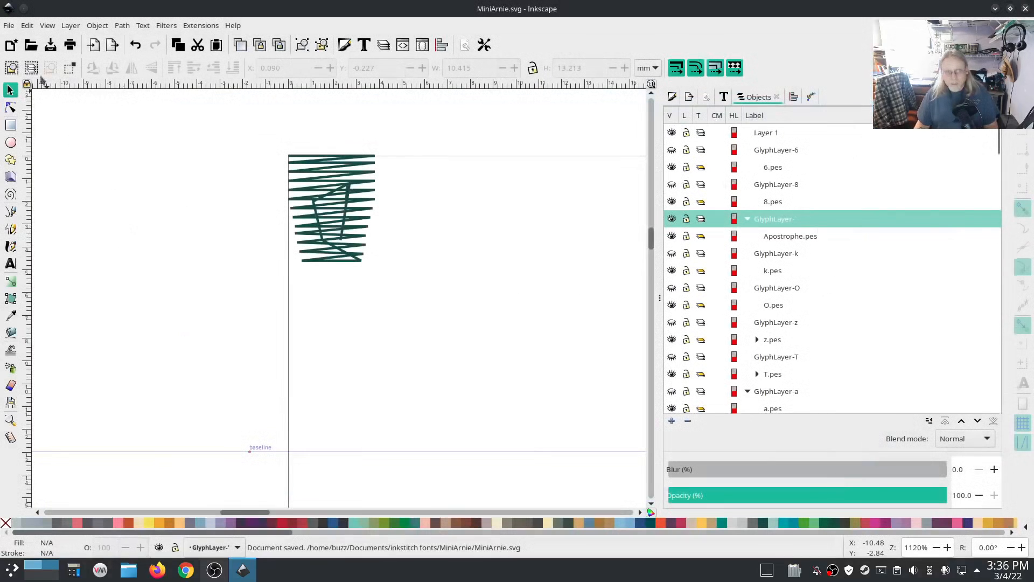
Save the document again in the MiniArnie folder under the right-arrow file name →.svg
{"action": "left_click", "coordinate": [7, 26]}
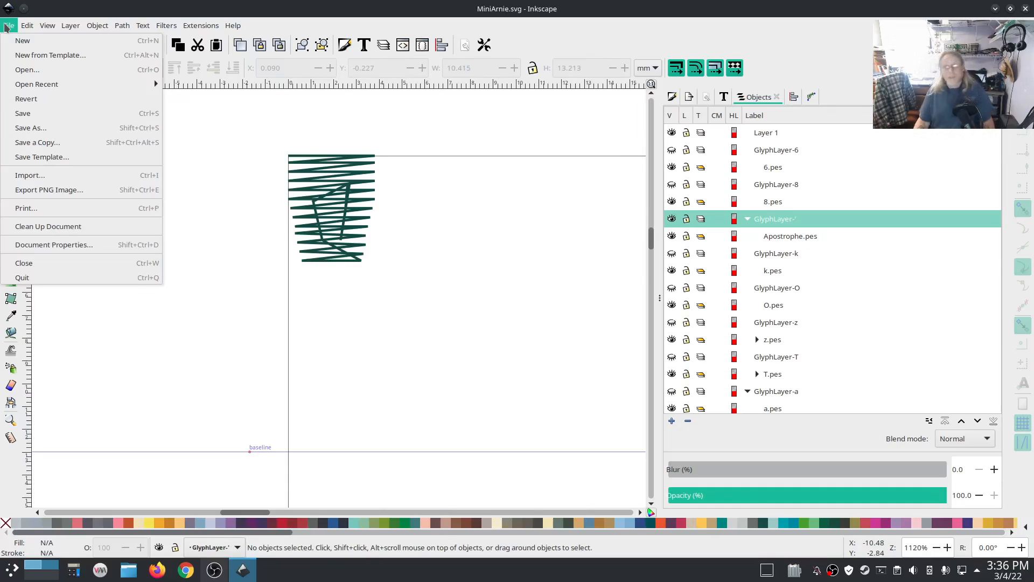
{"action": "left_click", "coordinate": [33, 128]}
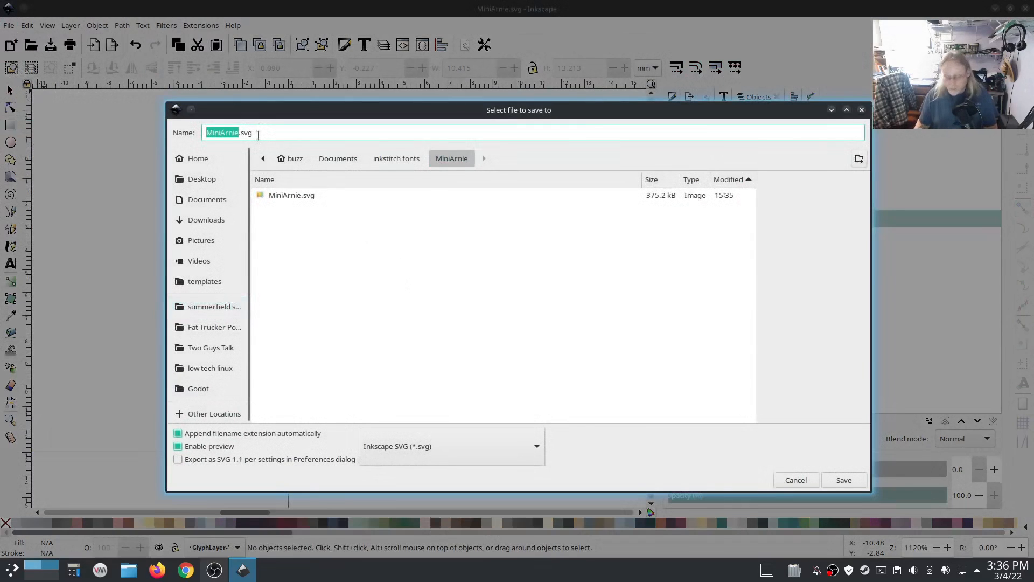
{"action": "key", "text": "BackSpace"}
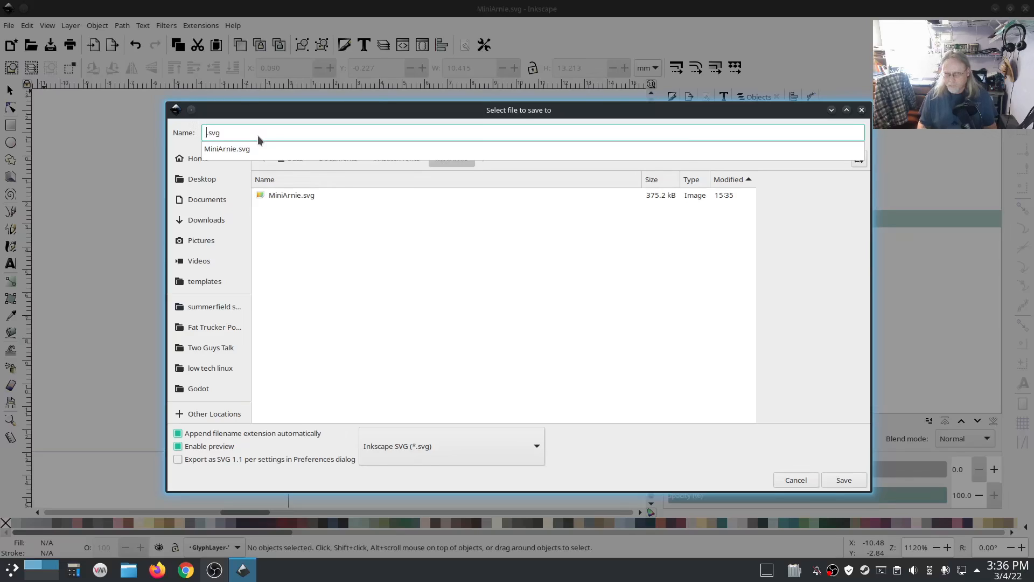
{"action": "type", "text": "-"}
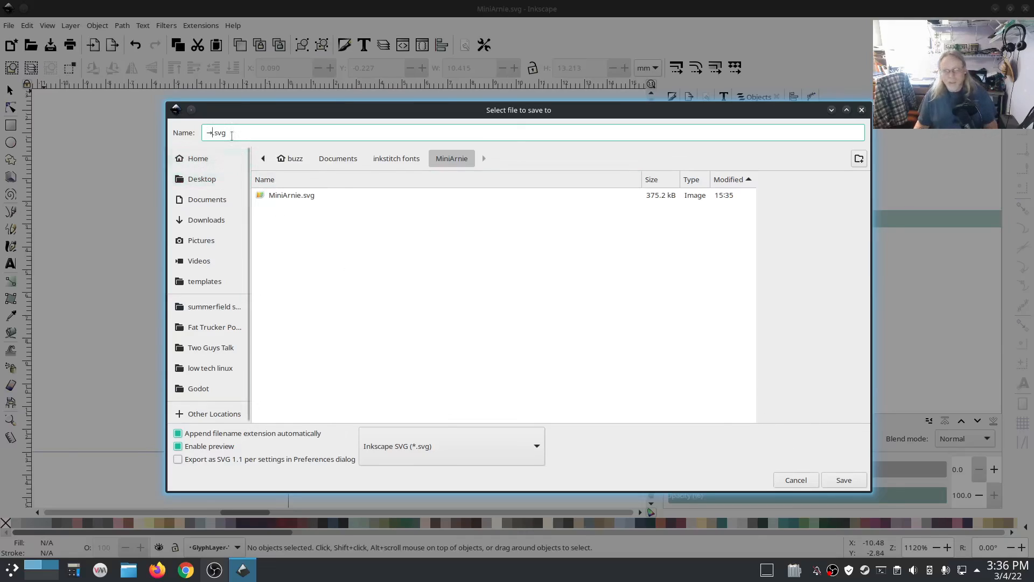
{"action": "left_click", "coordinate": [841, 481]}
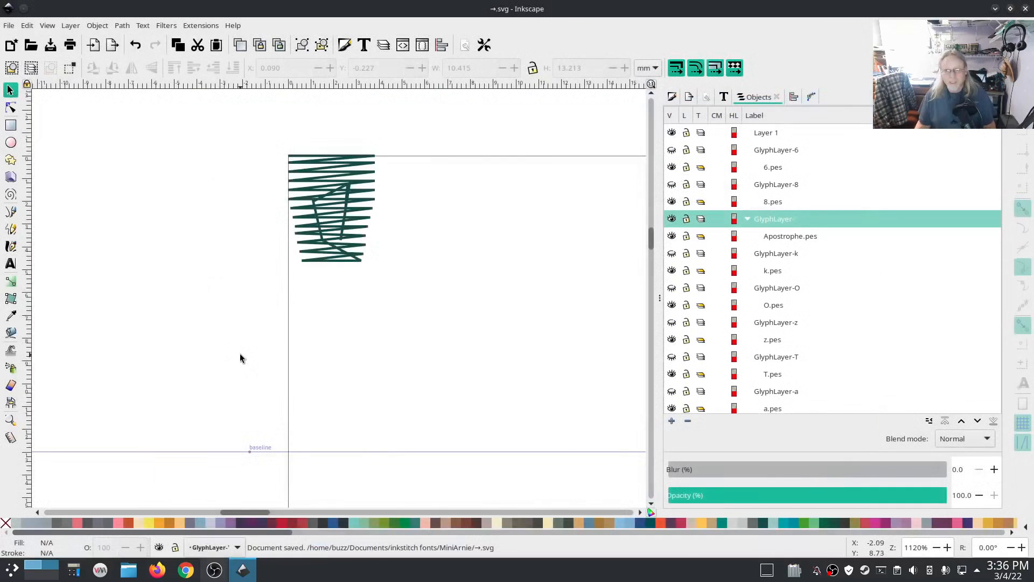
{"action": "scroll", "coordinate": [250, 320], "scroll_direction": "down", "scroll_amount": 2}
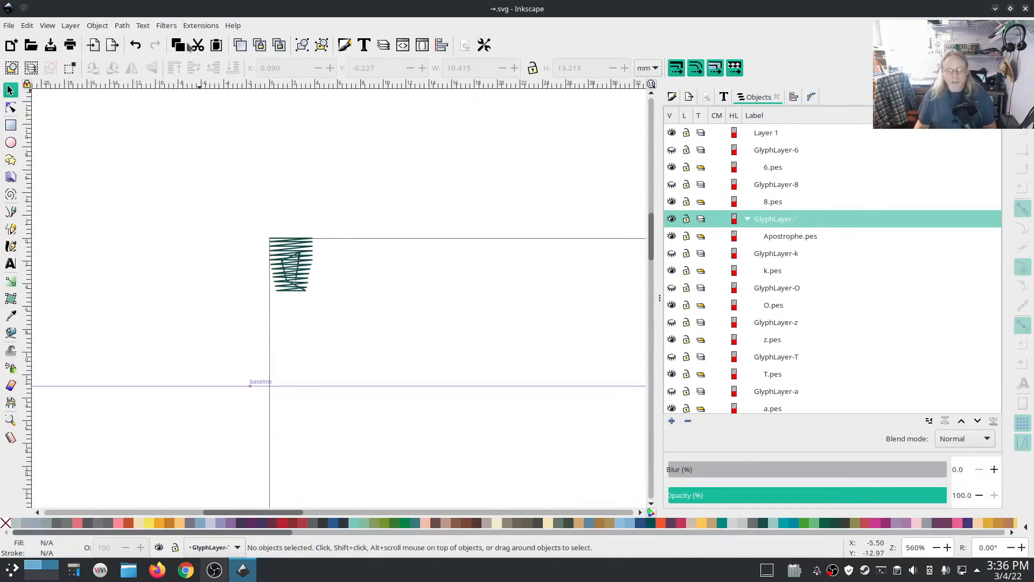
Start Ink/Stitch's Generate JSON font tool and set the font name to MiniArnie
{"action": "left_click", "coordinate": [199, 26]}
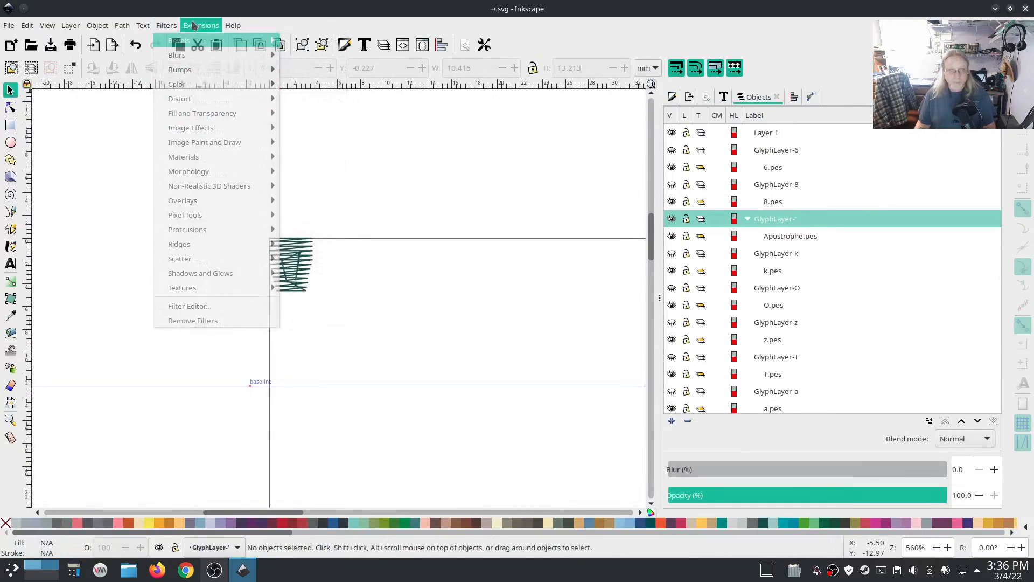
{"action": "mouse_move", "coordinate": [211, 177]}
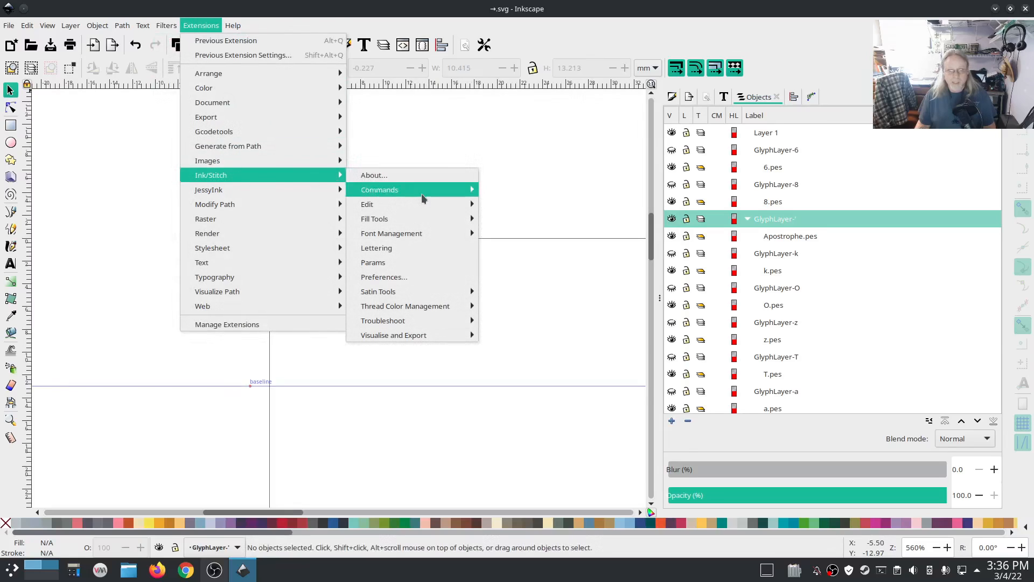
{"action": "mouse_move", "coordinate": [411, 235]}
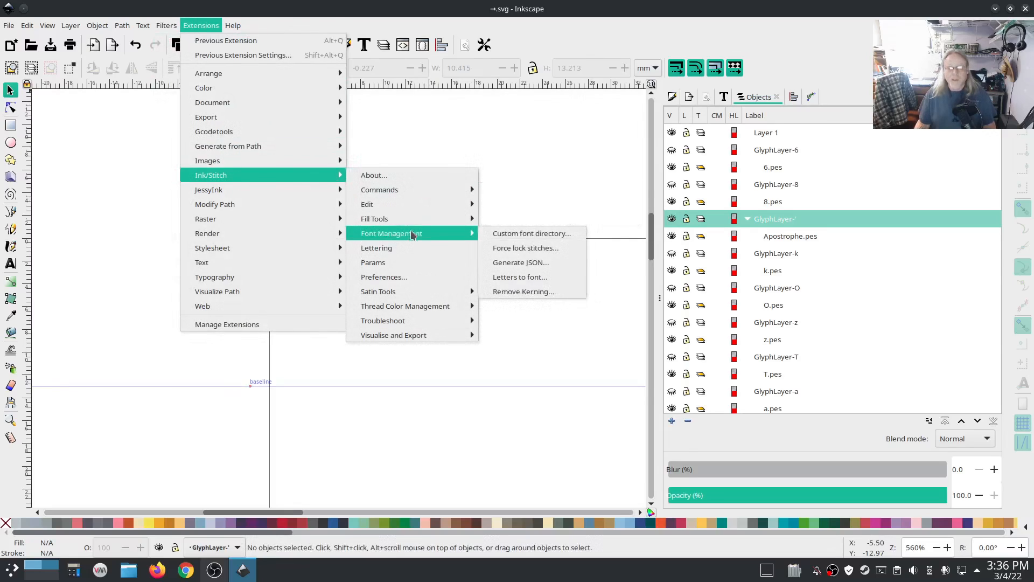
{"action": "left_click", "coordinate": [539, 264]}
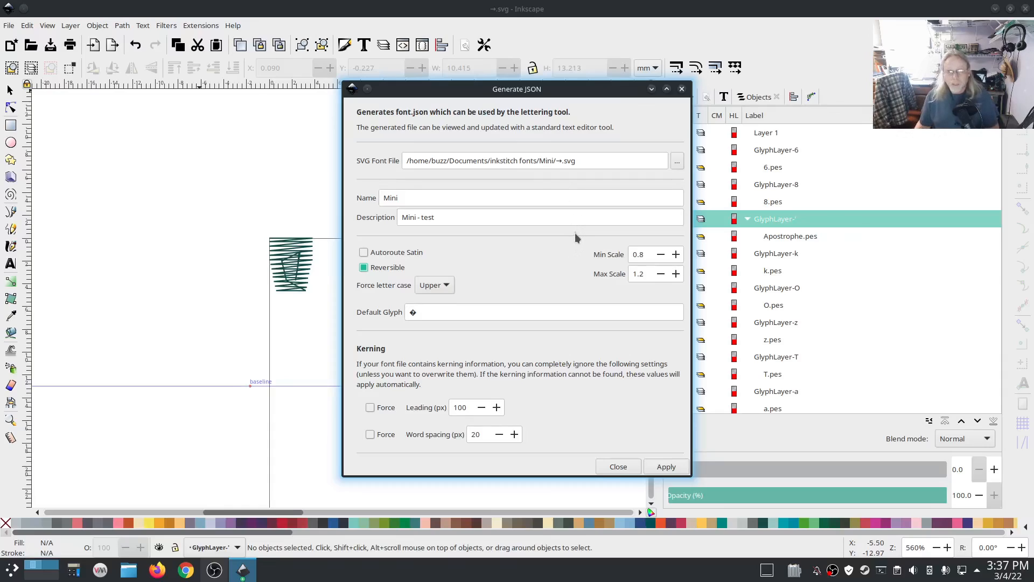
{"action": "double_click", "coordinate": [430, 198]}
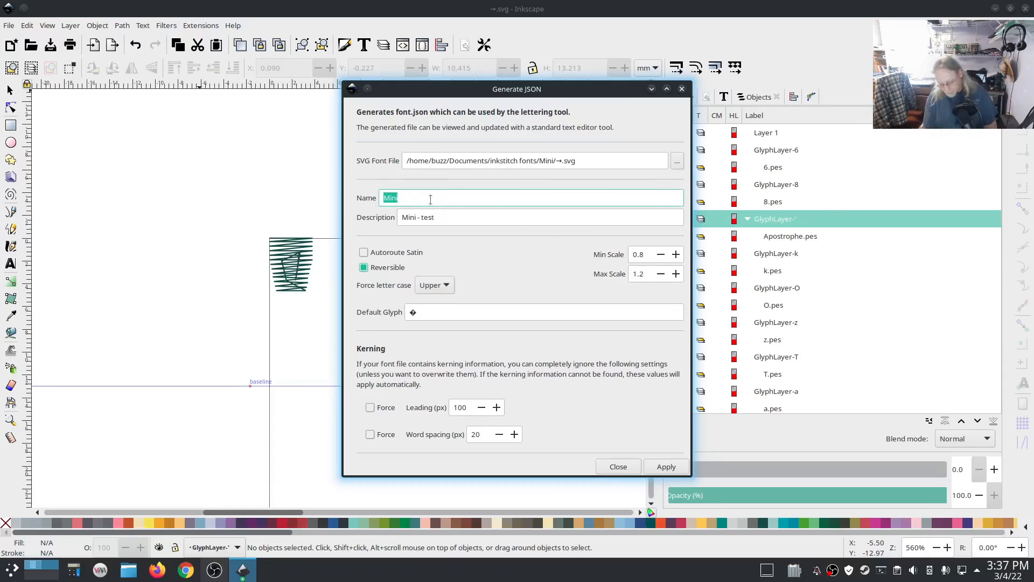
{"action": "type", "text": "MiniArnie"}
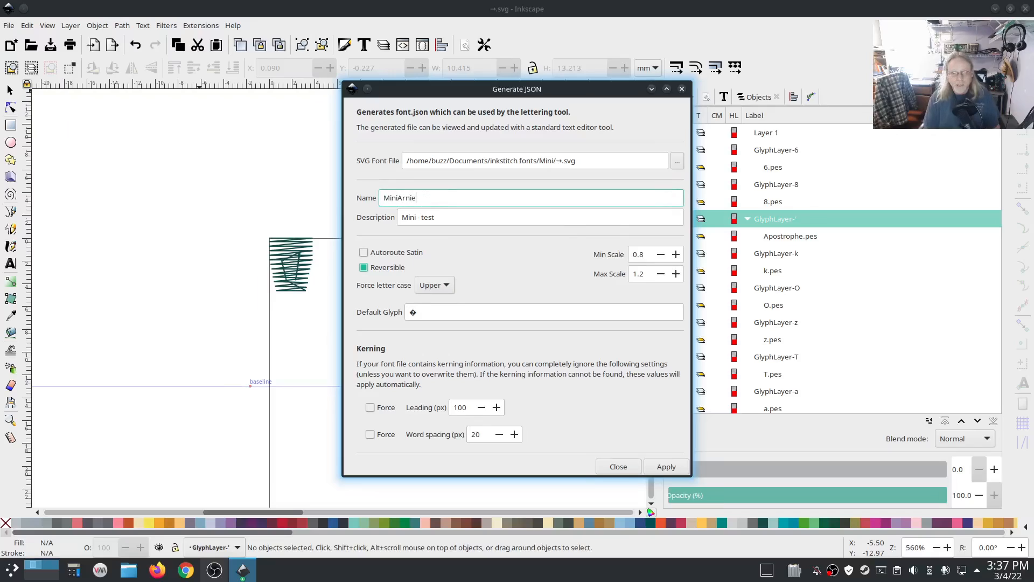
Replace the font description in the Generate JSON settings with MiniArnie
{"action": "left_click", "coordinate": [436, 217]}
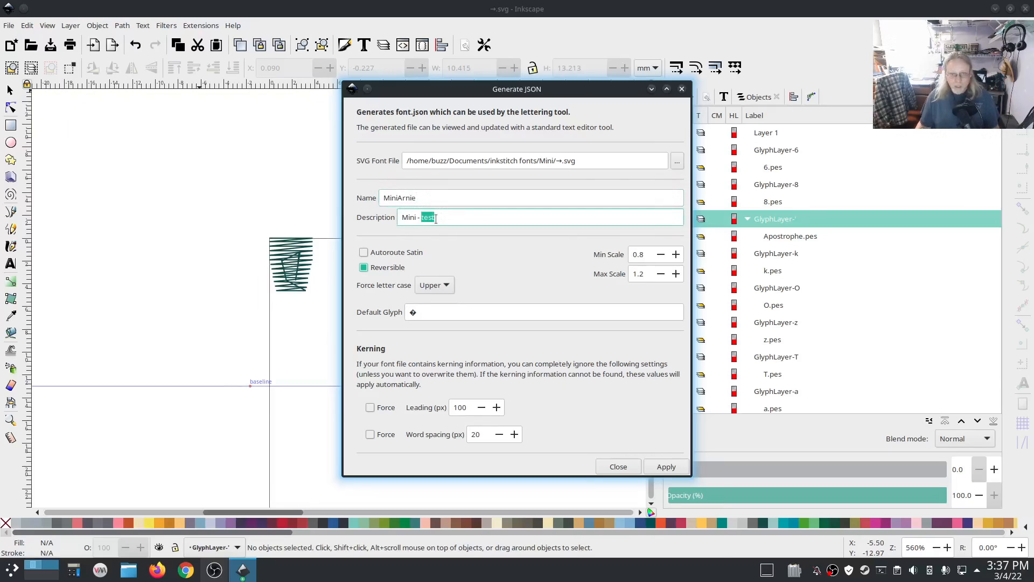
{"action": "double_click", "coordinate": [436, 218]}
{"action": "left_click", "coordinate": [436, 218]}
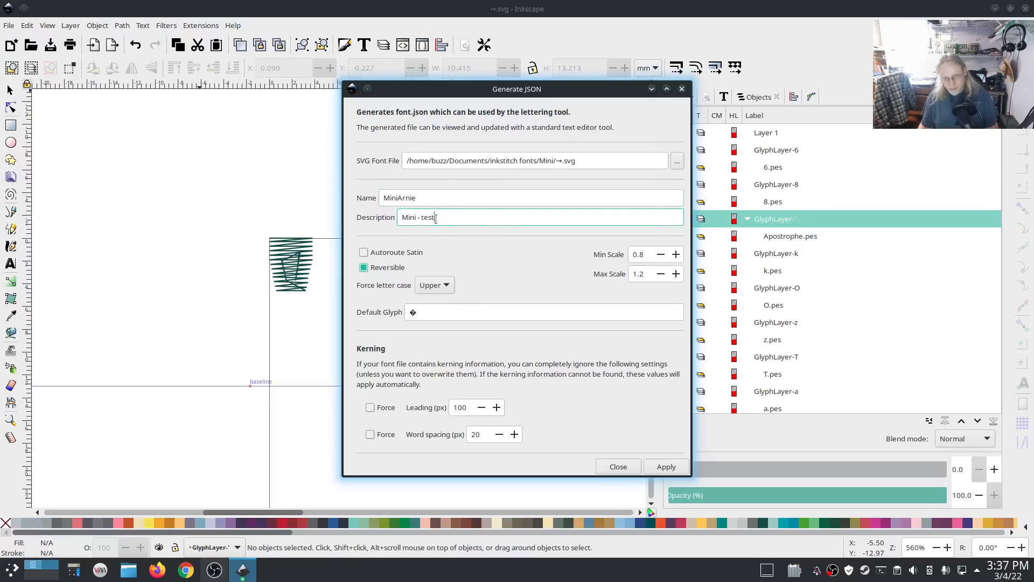
{"action": "triple_click", "coordinate": [436, 218]}
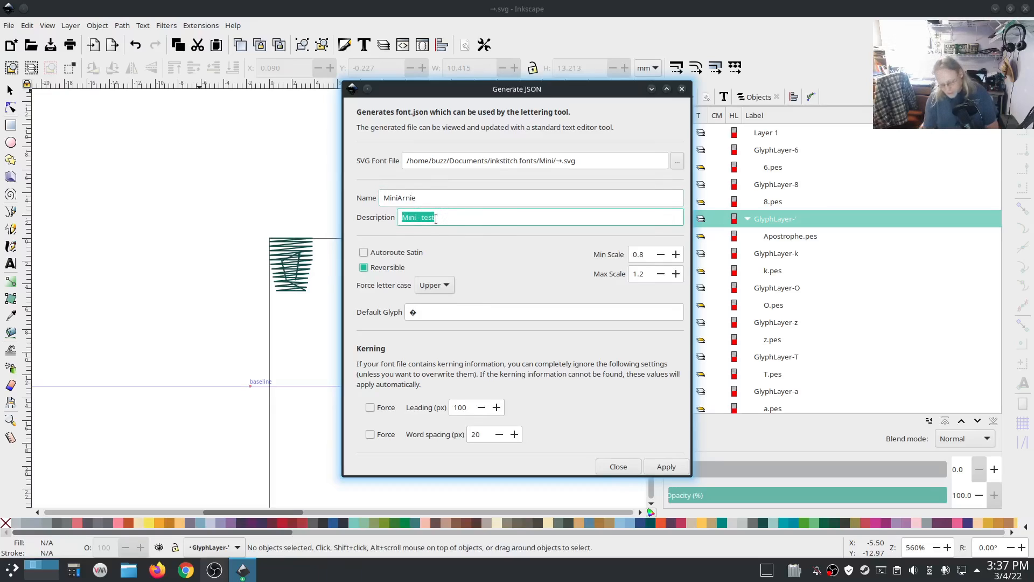
{"action": "type", "text": "MiniArni"}
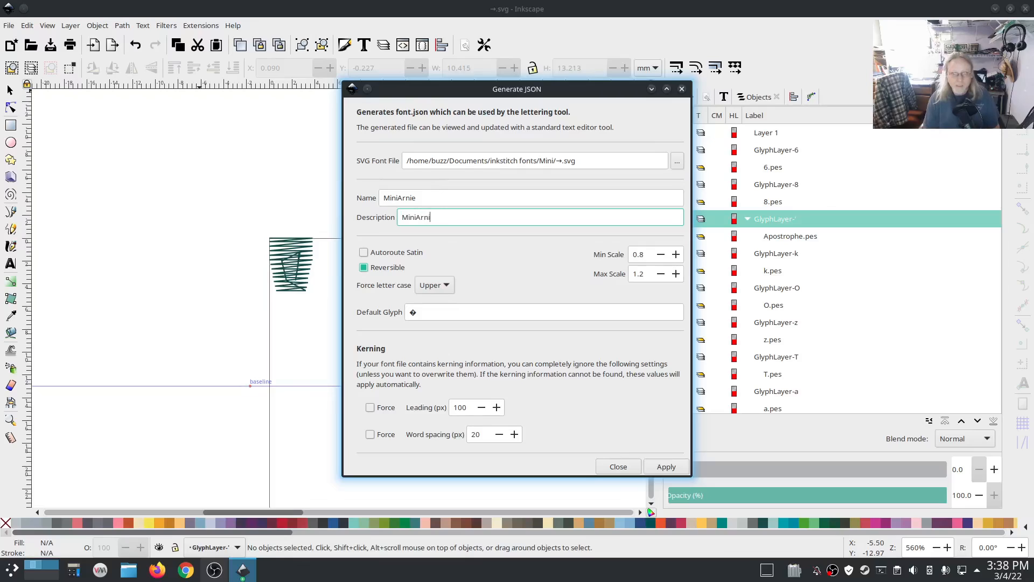
{"action": "type", "text": "e"}
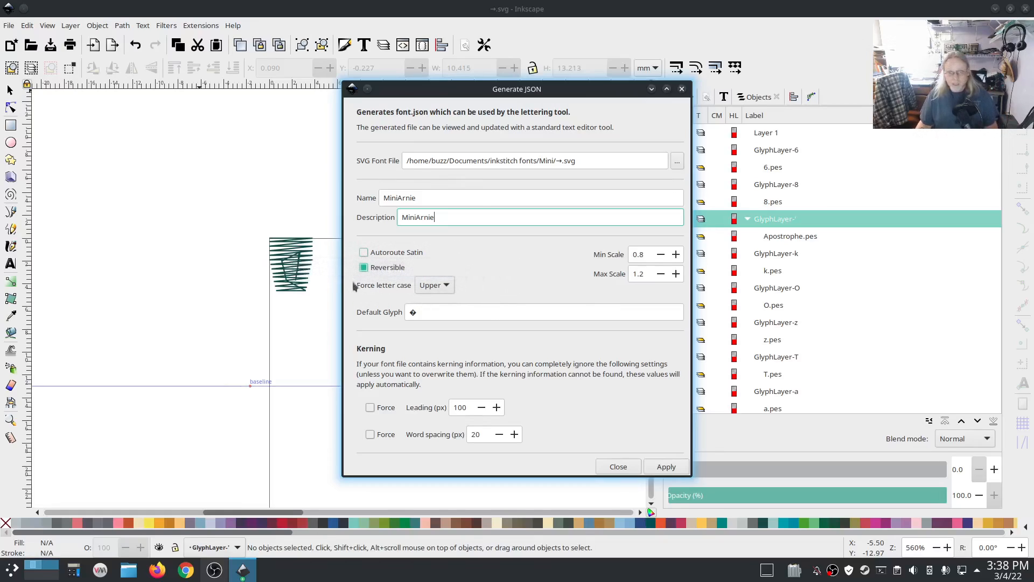
Turn off Reversible, set Force letter case to No, and try to generate the font JSON
{"action": "left_click", "coordinate": [364, 267]}
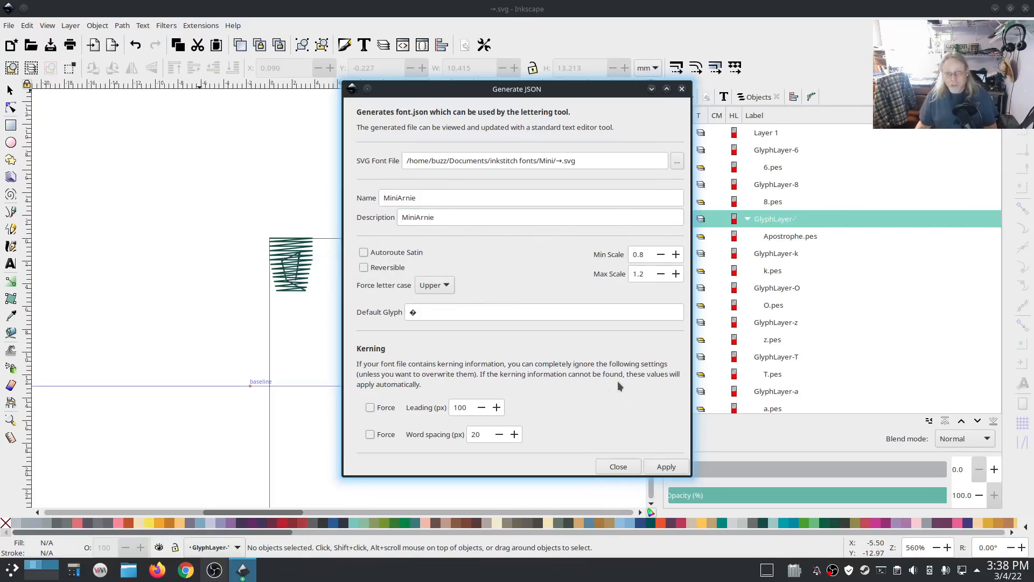
{"action": "left_click", "coordinate": [440, 284]}
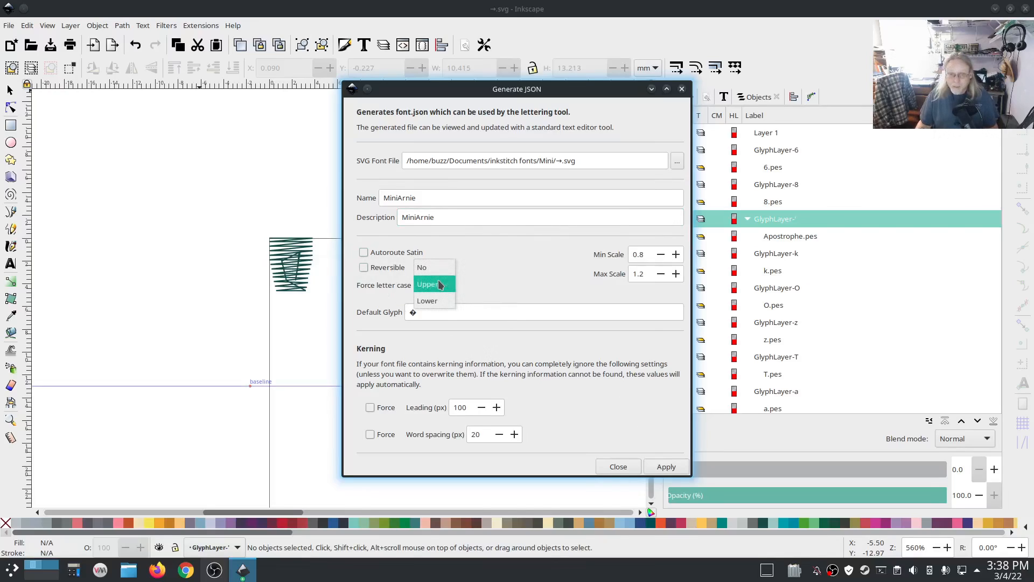
{"action": "left_click", "coordinate": [431, 267]}
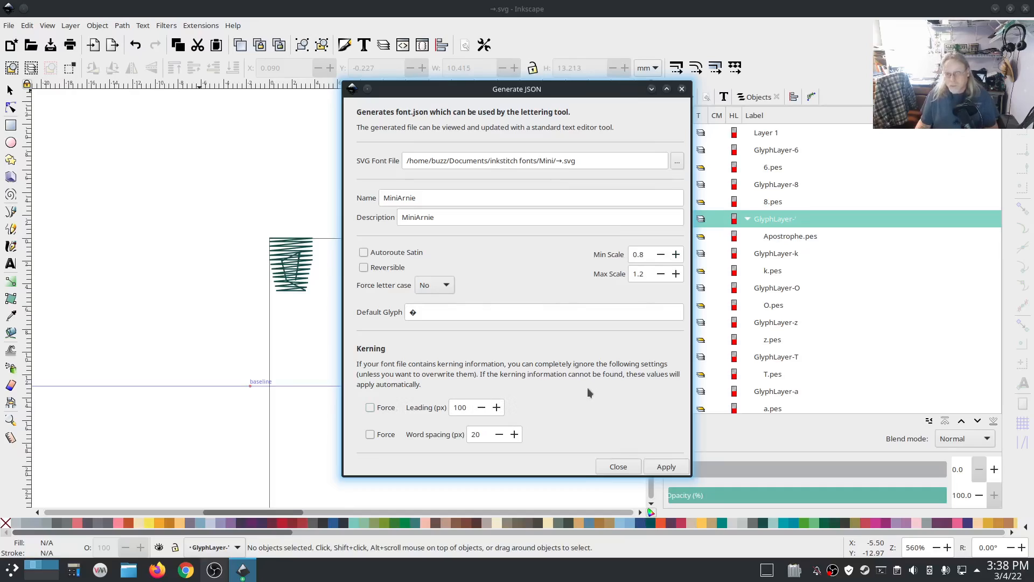
{"action": "left_click", "coordinate": [667, 470]}
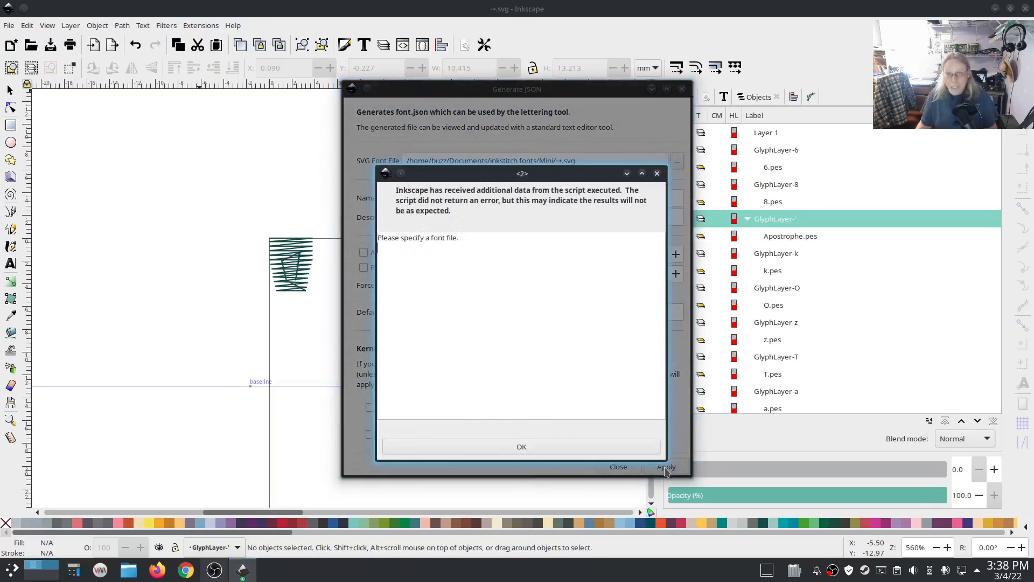
{"action": "left_click", "coordinate": [525, 447]}
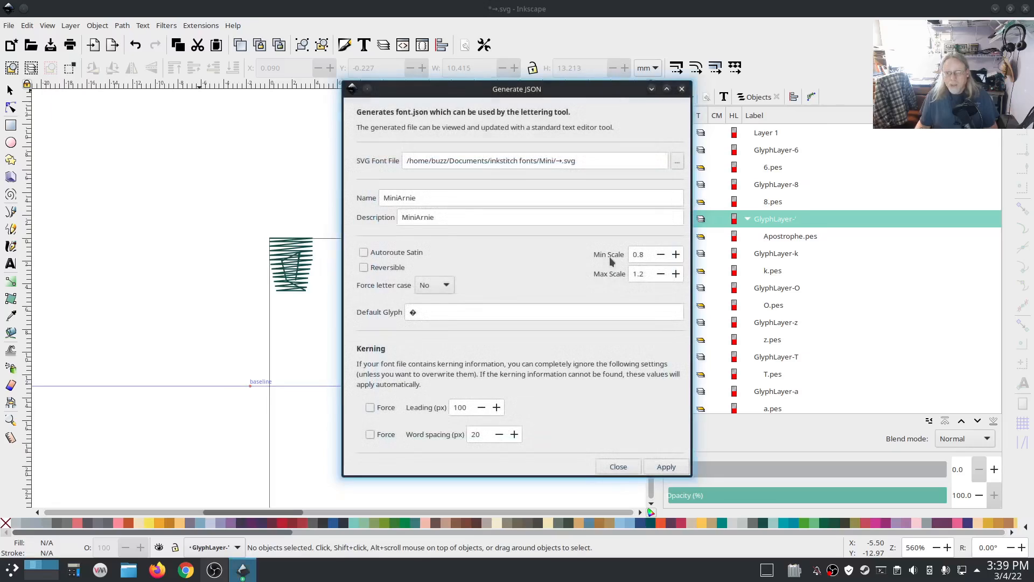
Choose →.svg from the MiniArnie folder as the SVG font file and generate the font JSON
{"action": "left_click", "coordinate": [677, 160]}
{"action": "double_click", "coordinate": [299, 147]}
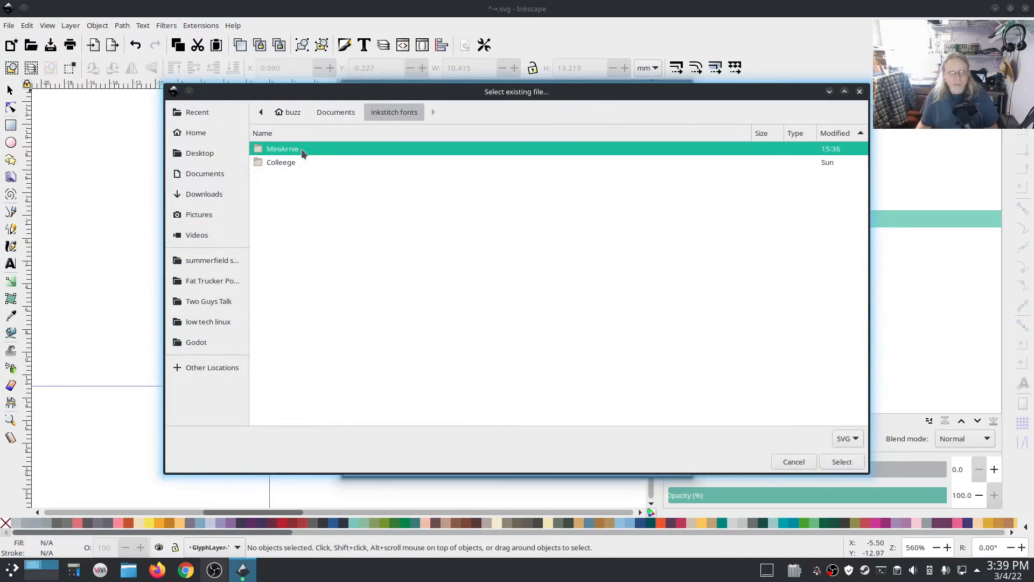
{"action": "double_click", "coordinate": [291, 149]}
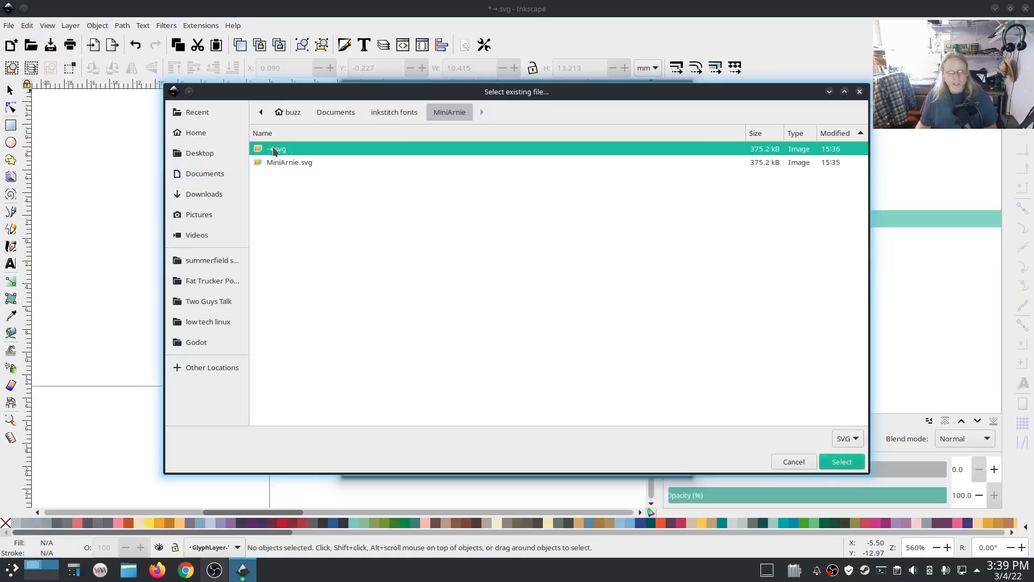
{"action": "double_click", "coordinate": [276, 151]}
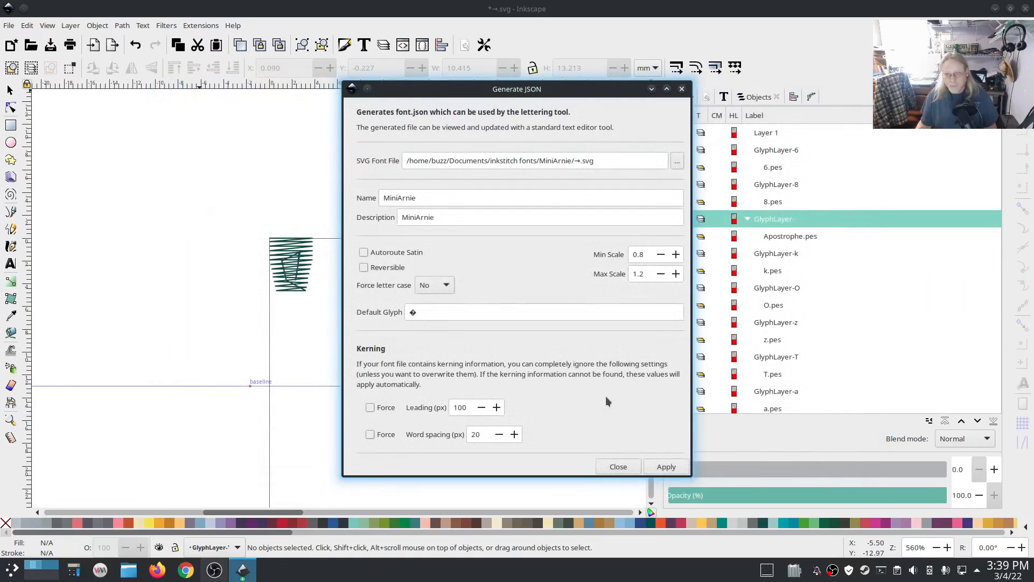
{"action": "left_click", "coordinate": [667, 467]}
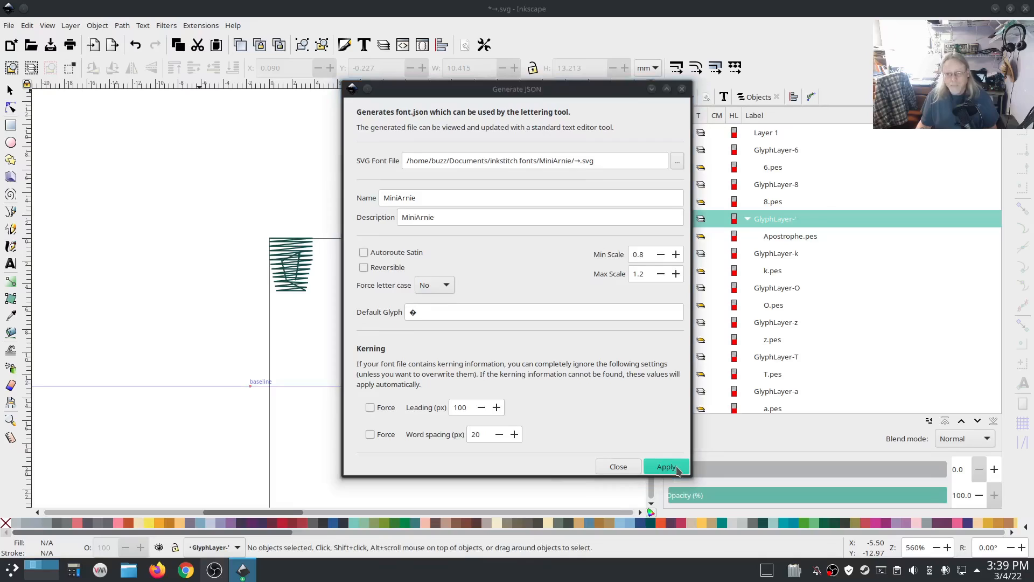
{"action": "left_click", "coordinate": [617, 466]}
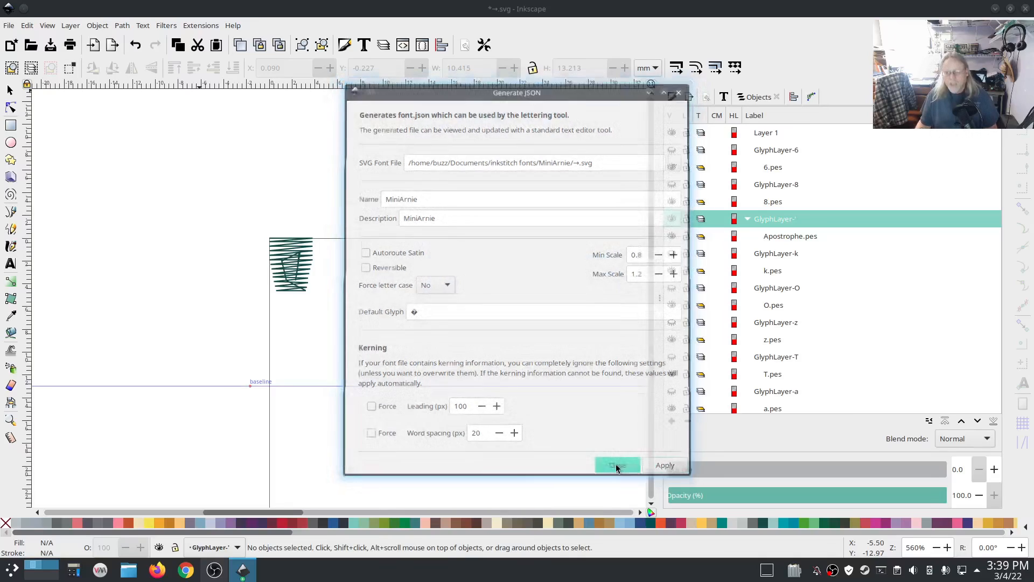
Start Ink/Stitch Lettering and choose the MiniArnie font
{"action": "scroll", "coordinate": [478, 380], "scroll_direction": "up", "scroll_amount": 8}
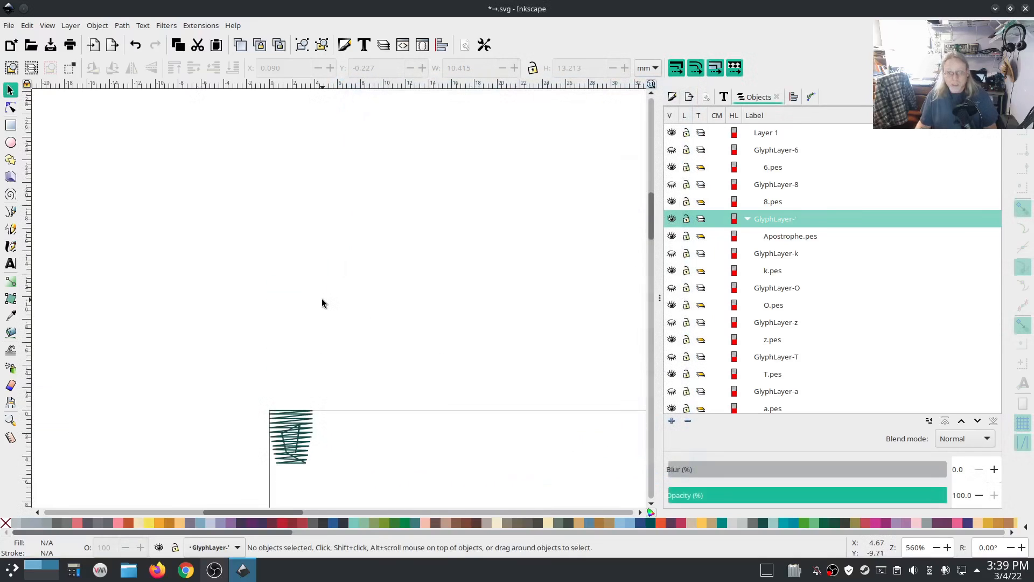
{"action": "left_click", "coordinate": [200, 27]}
{"action": "mouse_move", "coordinate": [224, 178]}
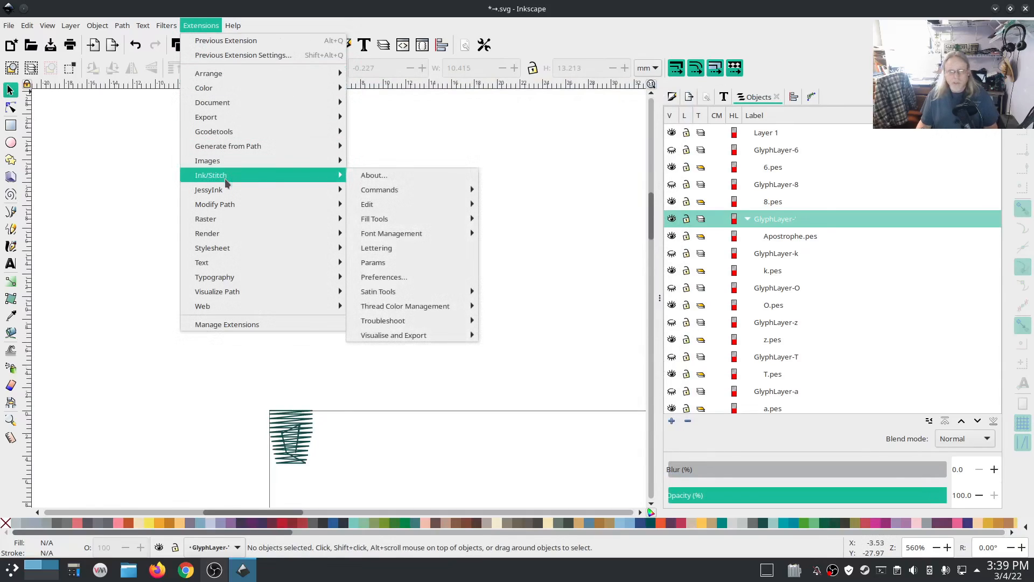
{"action": "left_click", "coordinate": [405, 247]}
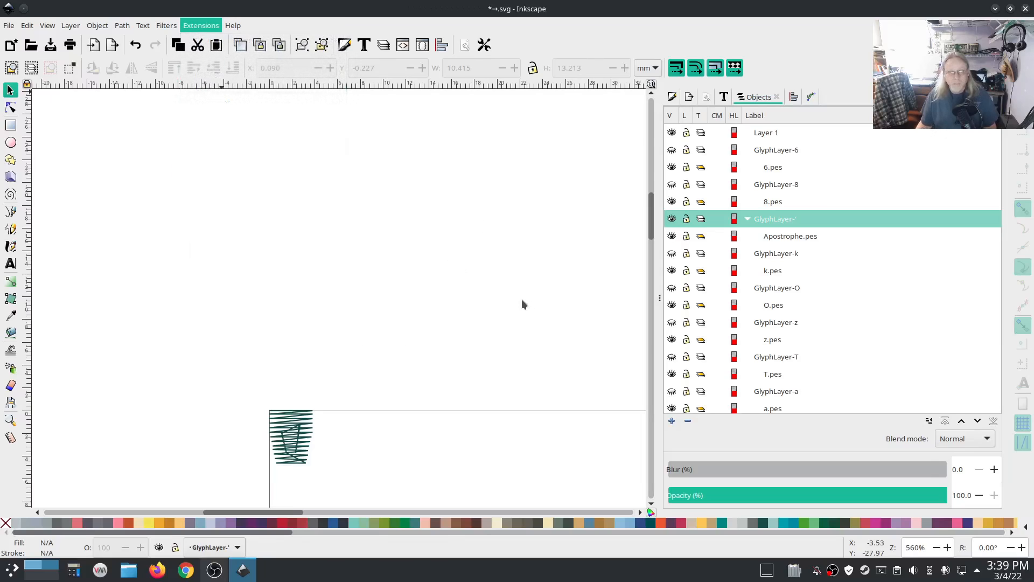
{"action": "left_click", "coordinate": [235, 159]}
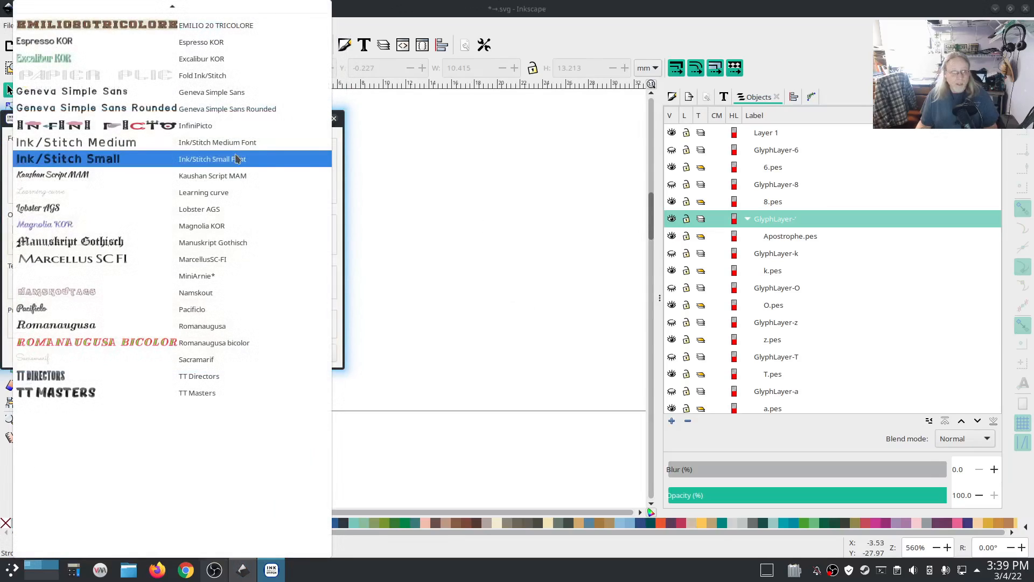
{"action": "scroll", "coordinate": [206, 307], "scroll_direction": "up", "scroll_amount": 1}
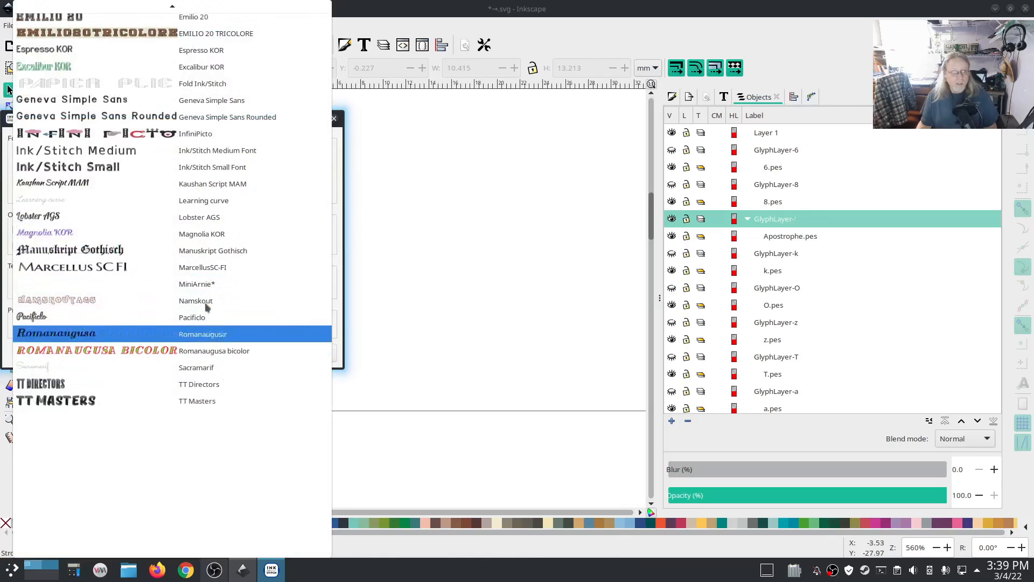
{"action": "left_click", "coordinate": [204, 286]}
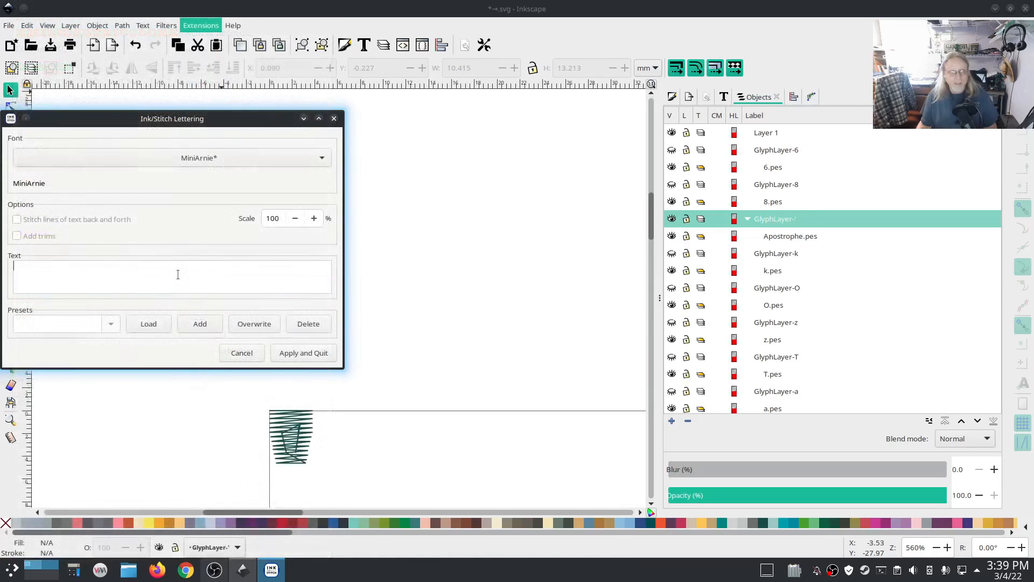
Create lettering with the text MiniArnie at 100 % scale
{"action": "left_click", "coordinate": [178, 274]}
{"action": "type", "text": "Min"}
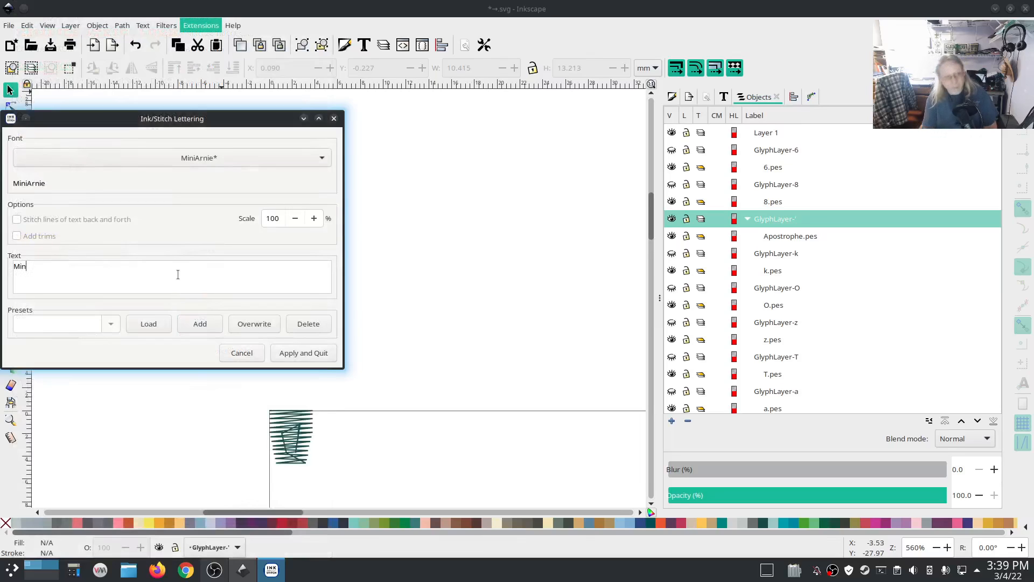
{"action": "type", "text": "iArnie"}
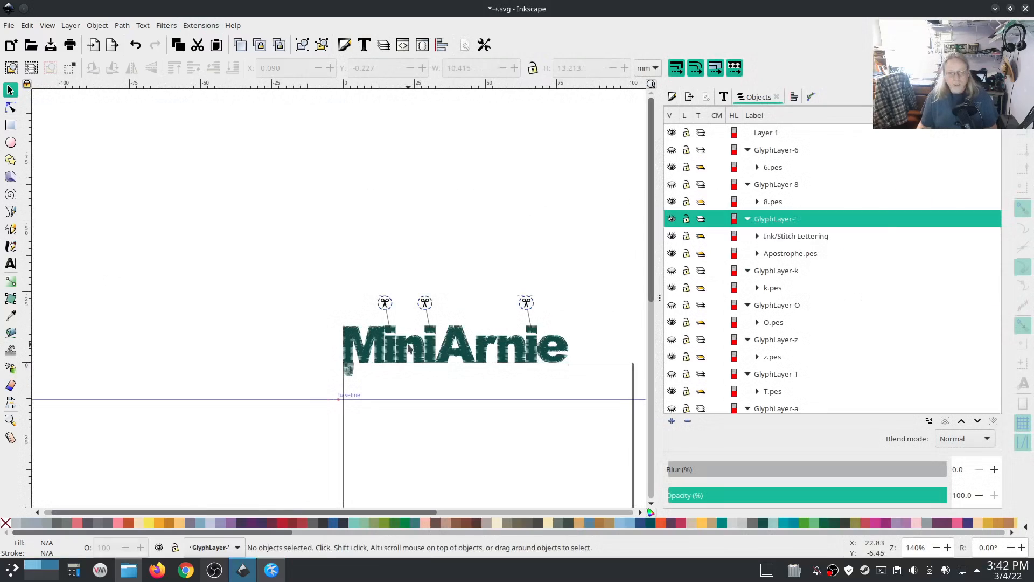
Open the stitch simulator for the MiniArnie lettering group
{"action": "left_click", "coordinate": [525, 343]}
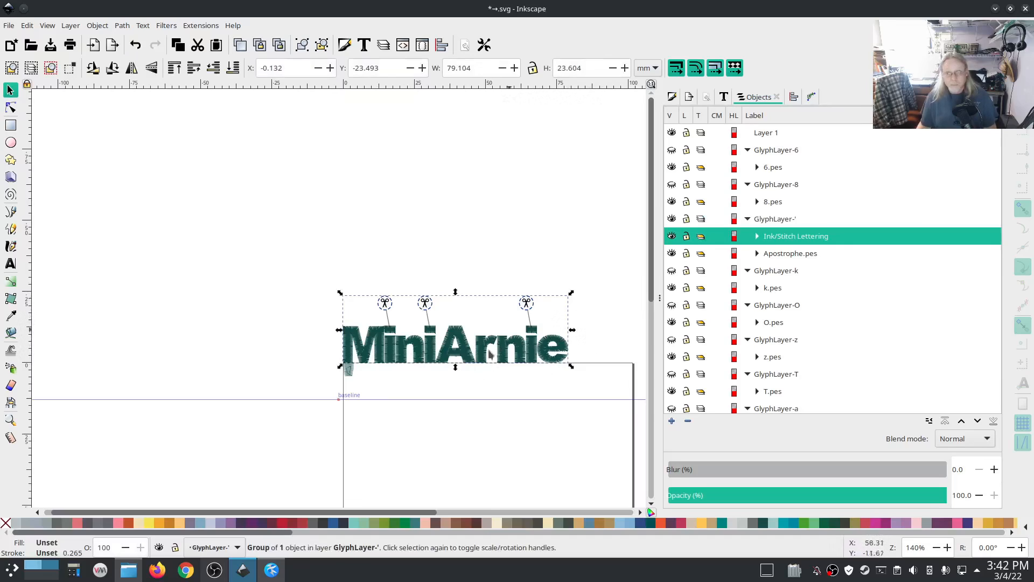
{"action": "left_click", "coordinate": [199, 25]}
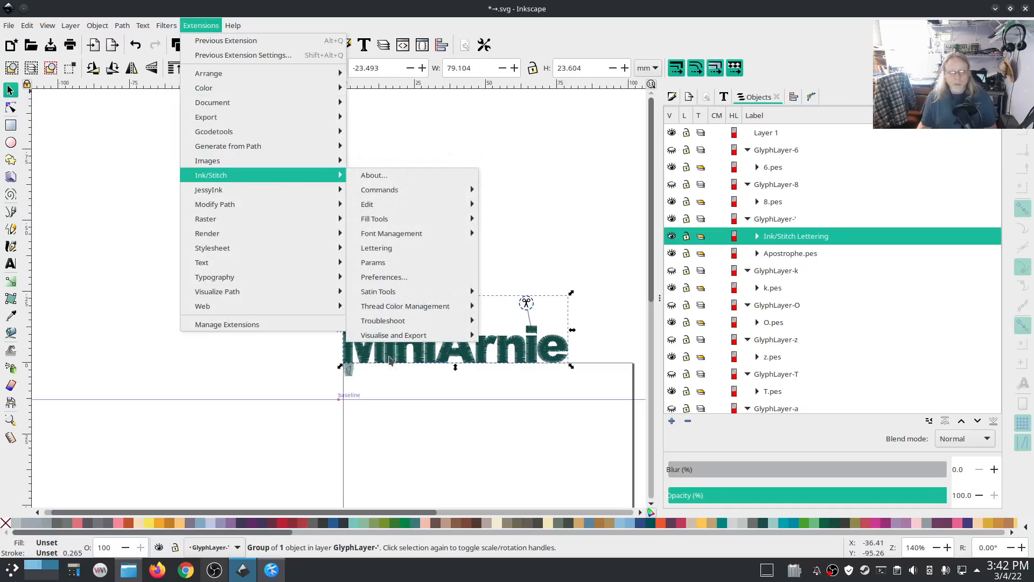
{"action": "mouse_move", "coordinate": [464, 335]}
{"action": "left_click", "coordinate": [576, 366]}
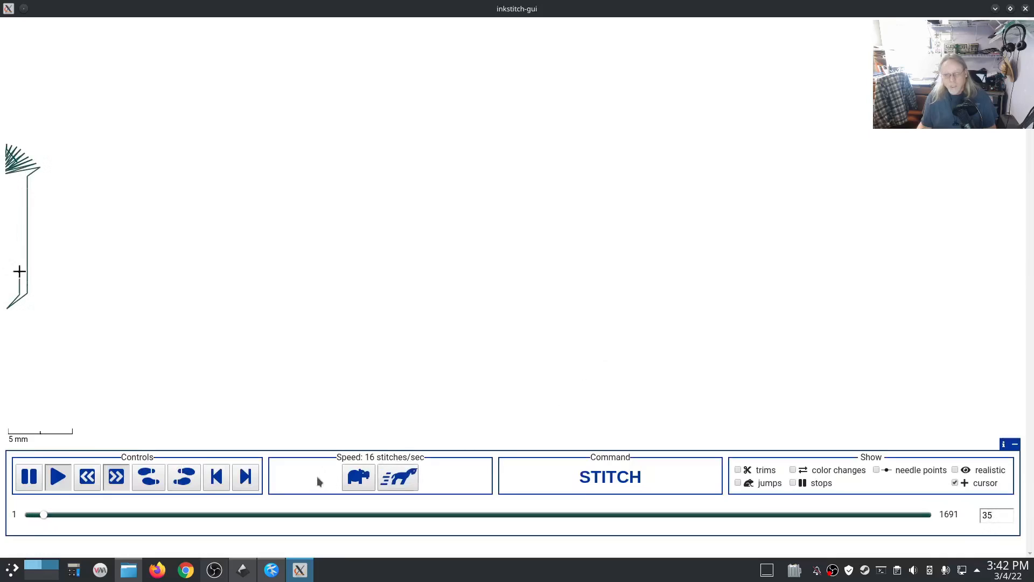
Raise the stitch simulation speed to 1024 stitches/sec and show the stitches in the realistic view
{"action": "left_click", "coordinate": [399, 478]}
{"action": "left_click", "coordinate": [399, 478]}
{"action": "left_click", "coordinate": [398, 477]}
{"action": "left_click", "coordinate": [399, 477]}
{"action": "left_click", "coordinate": [398, 477]}
{"action": "left_click", "coordinate": [399, 477]}
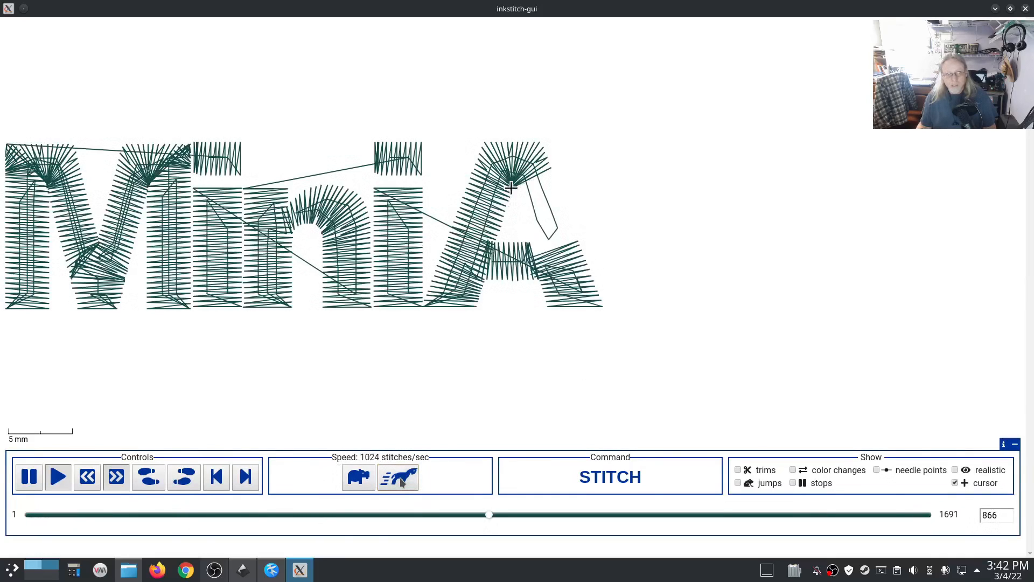
{"action": "left_click", "coordinate": [956, 470]}
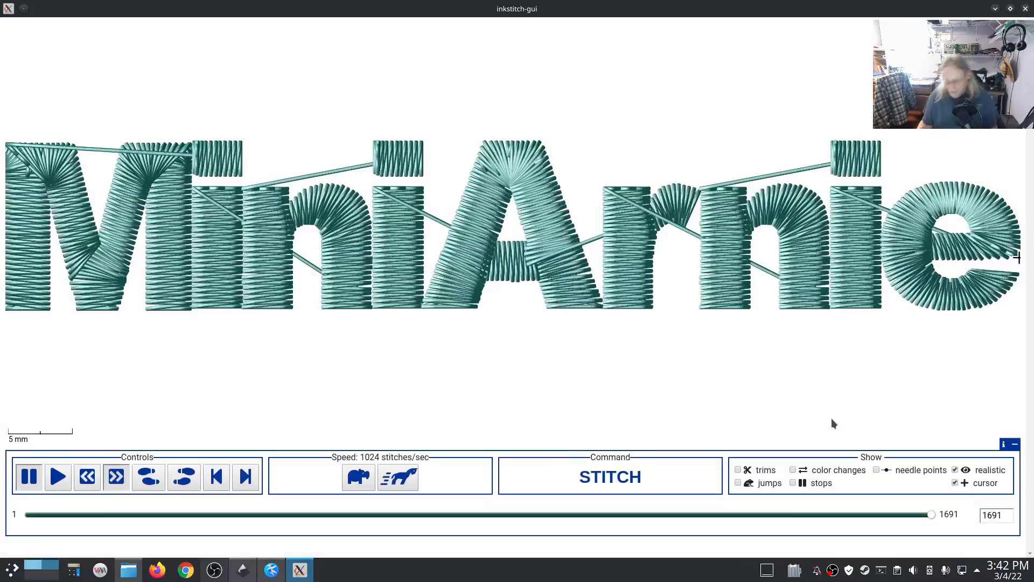
Capture a screenshot of the simulated stitches and save it as preview.png in Documents/inkstitch fonts/MiniArnie
{"action": "key", "text": "Print"}
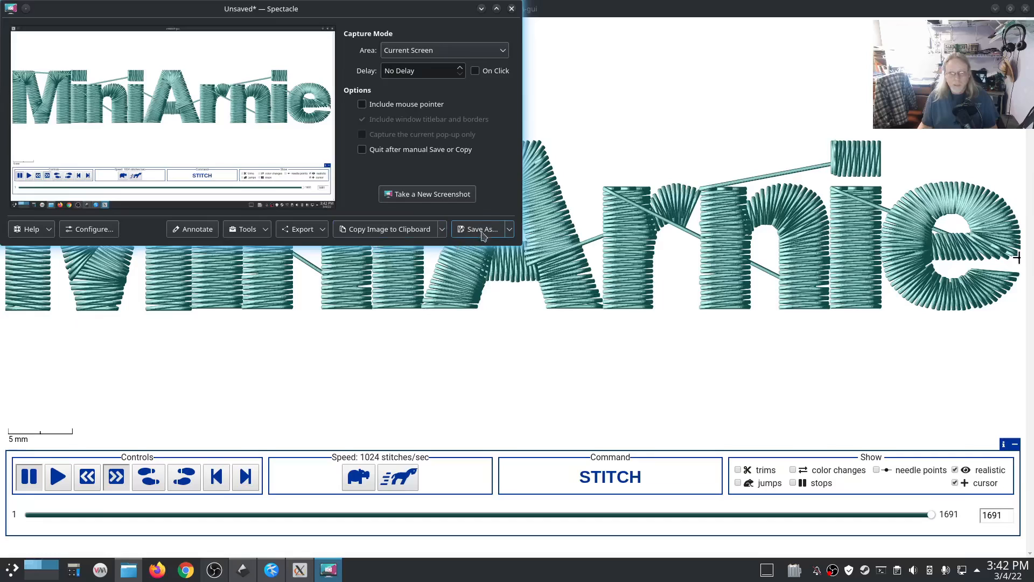
{"action": "key", "text": "ctrl+shift+s"}
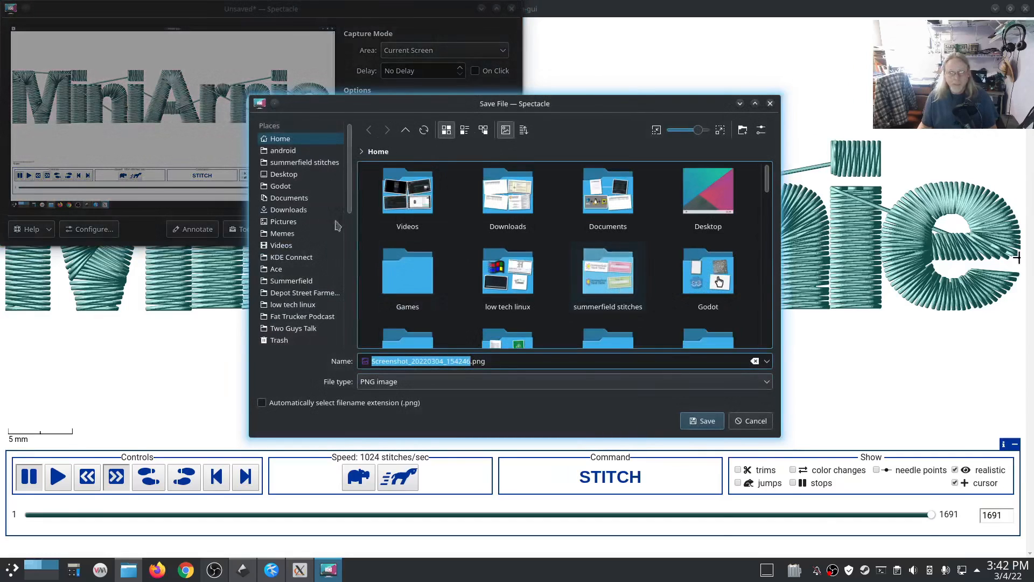
{"action": "left_click", "coordinate": [294, 201]}
{"action": "left_click", "coordinate": [405, 220]}
{"action": "left_click", "coordinate": [418, 226]}
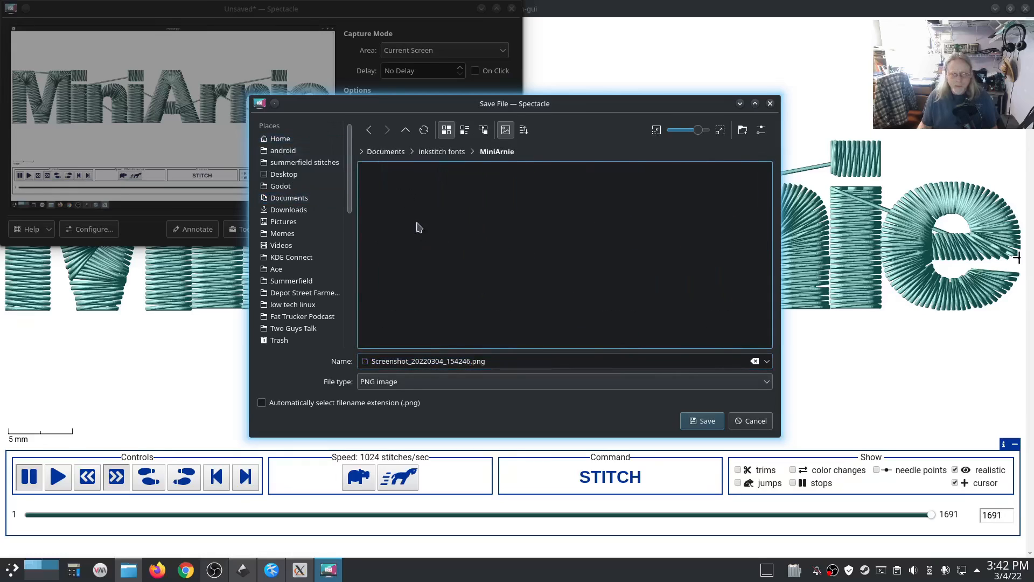
{"action": "double_click", "coordinate": [432, 360]}
{"action": "type", "text": "preview"}
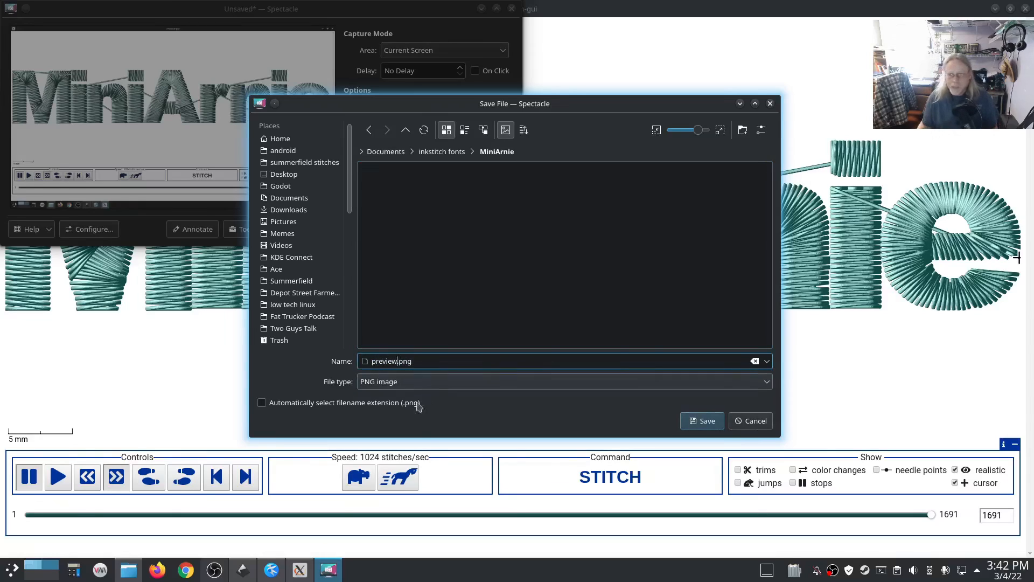
{"action": "left_click", "coordinate": [701, 420]}
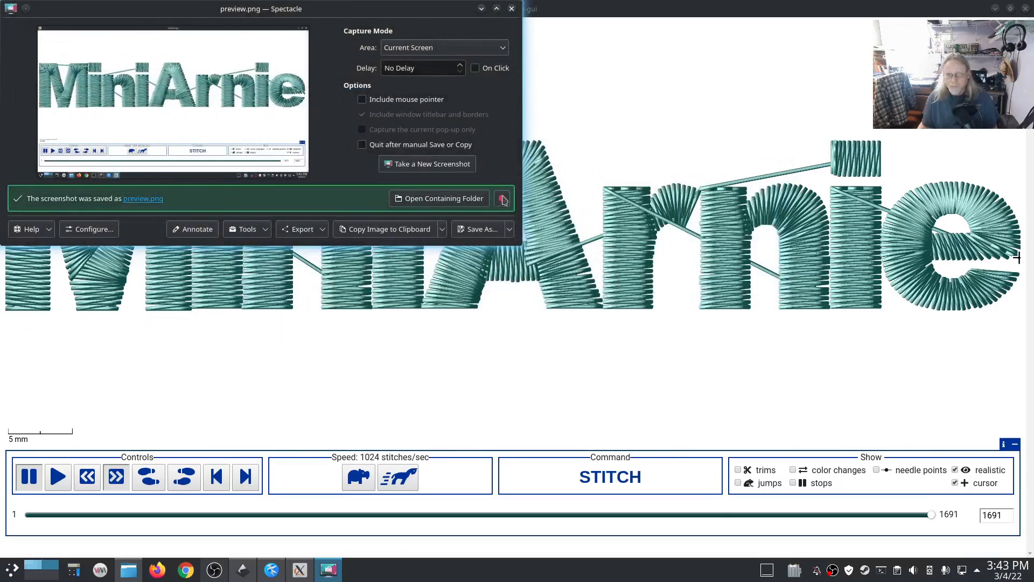
Show the saved screenshot's containing folder and open preview.png in Gwenview
{"action": "left_click", "coordinate": [439, 198]}
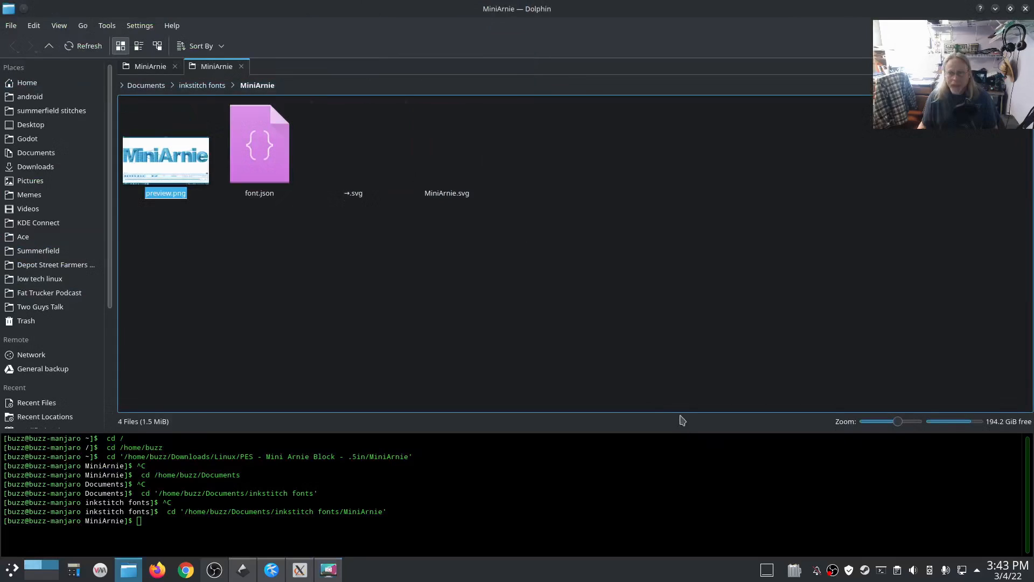
{"action": "right_click", "coordinate": [159, 161]}
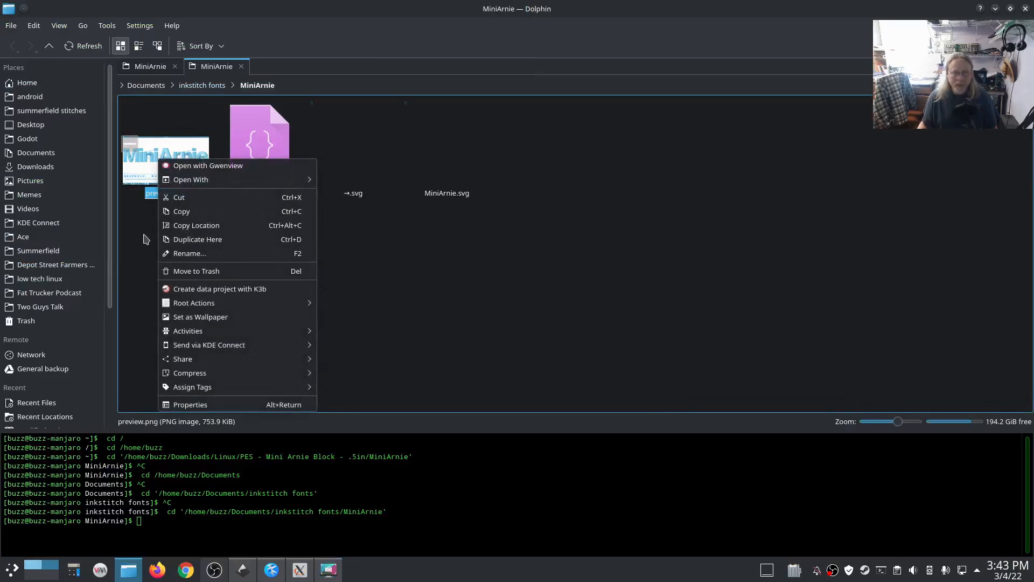
{"action": "left_click", "coordinate": [208, 166]}
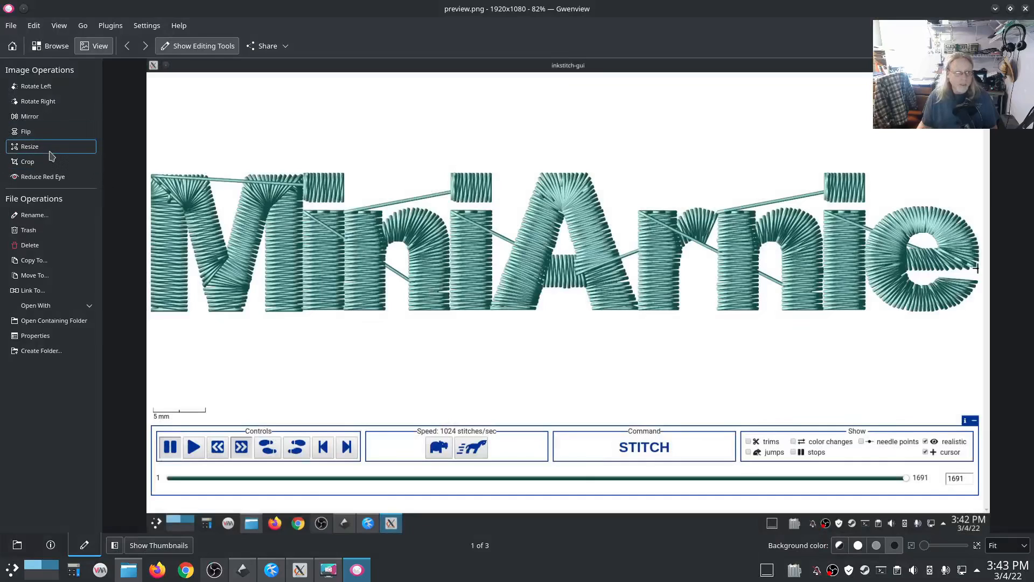
Crop the screenshot tightly around the MiniArnie lettering to about 1920 x 318 px, without preserving the aspect ratio
{"action": "left_click", "coordinate": [27, 161]}
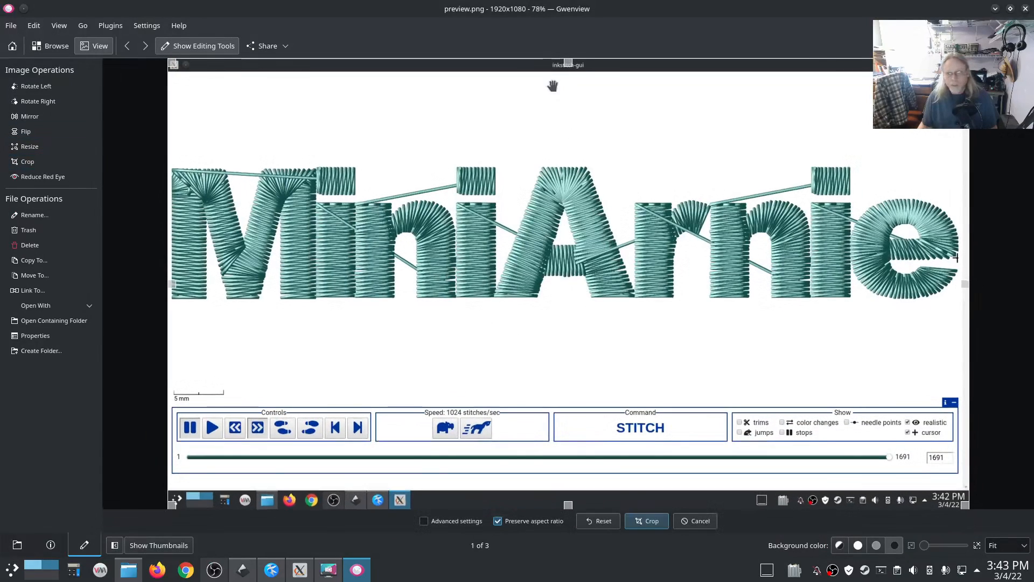
{"action": "left_click_drag", "start_coordinate": [568, 64], "coordinate": [573, 156]}
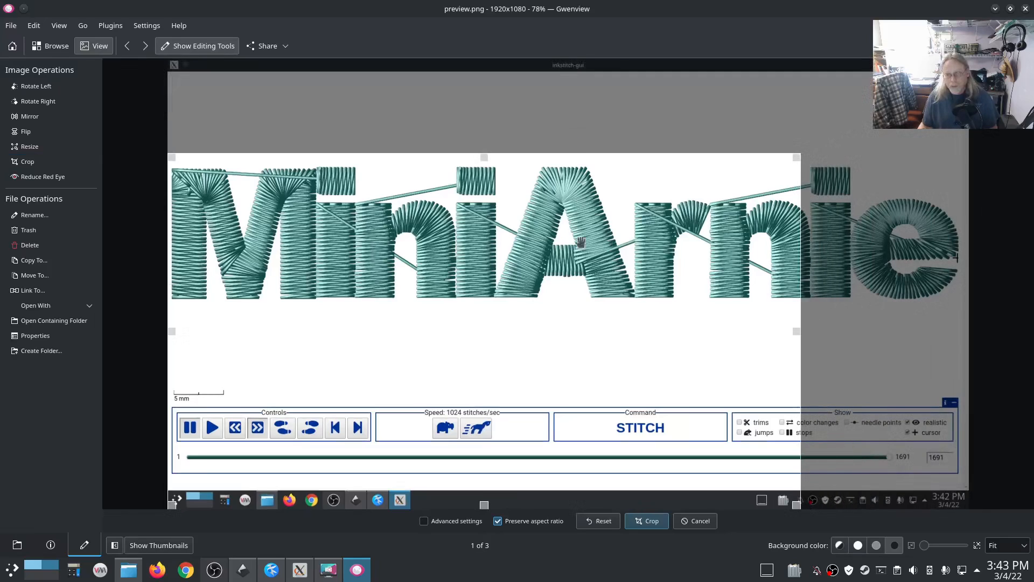
{"action": "left_click", "coordinate": [498, 521]}
{"action": "left_click_drag", "start_coordinate": [797, 506], "coordinate": [965, 295]}
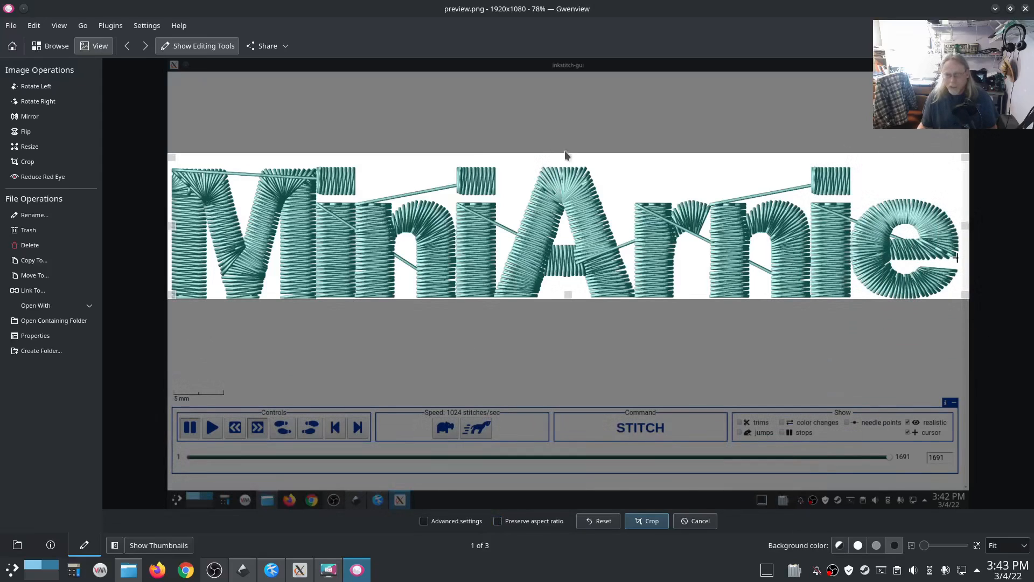
{"action": "left_click_drag", "start_coordinate": [569, 154], "coordinate": [571, 166]}
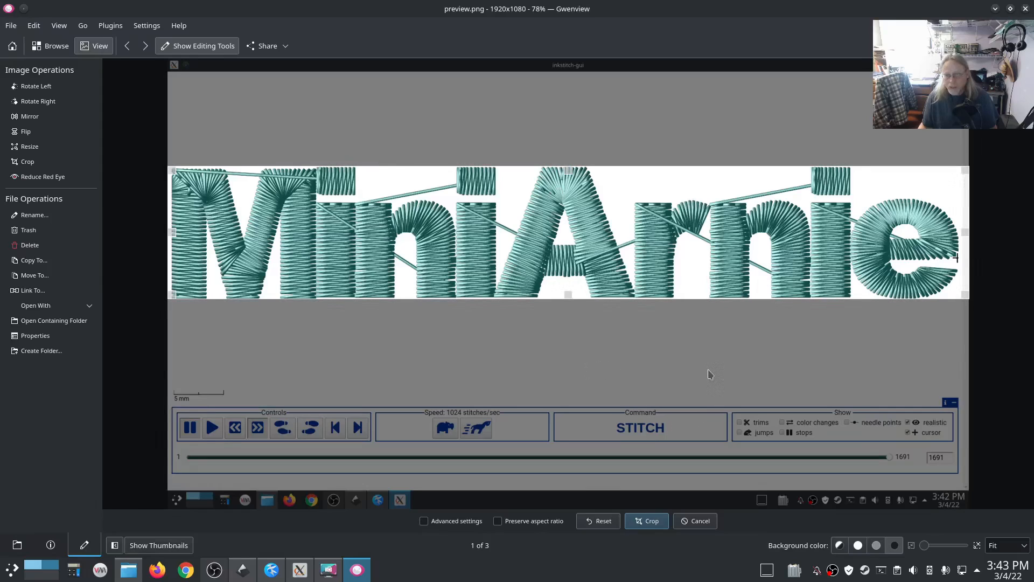
{"action": "key", "text": "Return"}
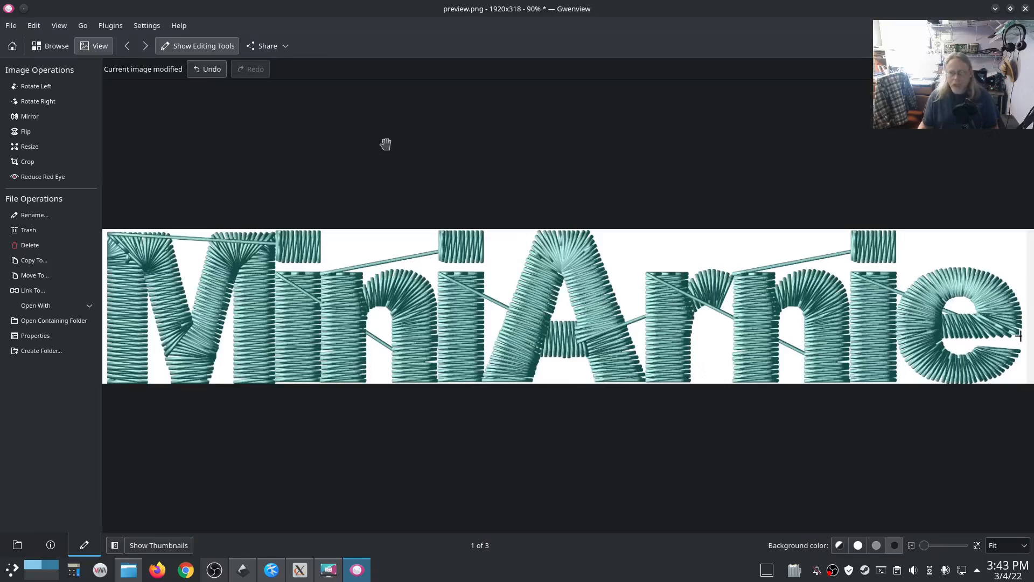
Resize the cropped preview image to 300 x 20 px without keeping the aspect ratio and save it
{"action": "left_click", "coordinate": [54, 147]}
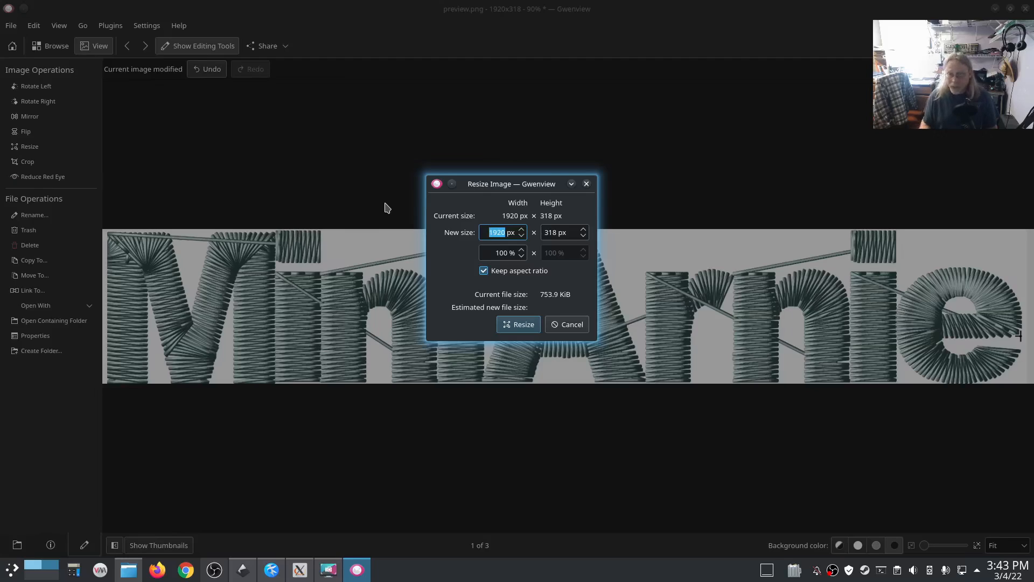
{"action": "type", "text": "300"}
{"action": "key", "text": "Tab"}
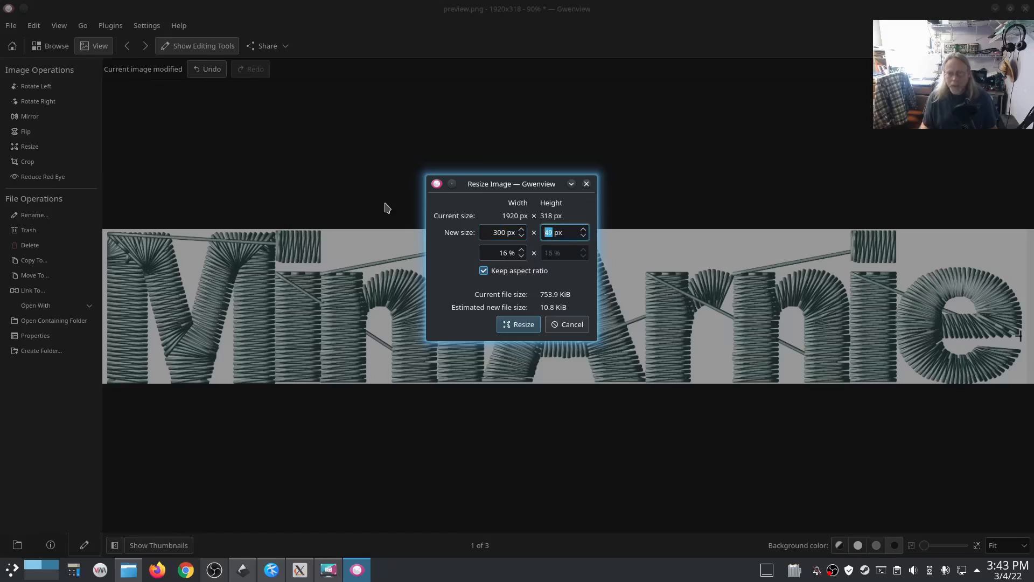
{"action": "type", "text": "20"}
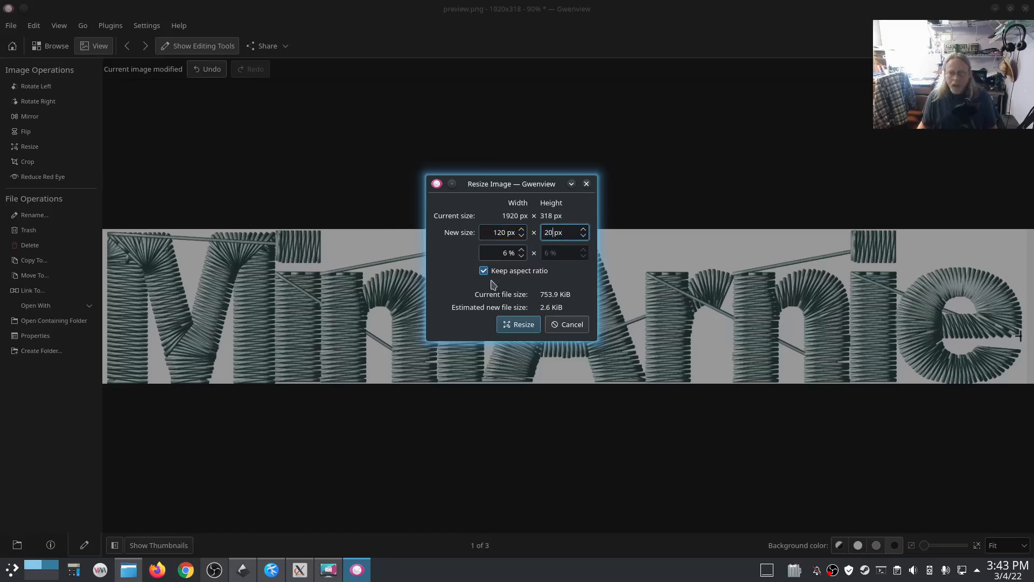
{"action": "left_click", "coordinate": [484, 270]}
{"action": "double_click", "coordinate": [500, 231]}
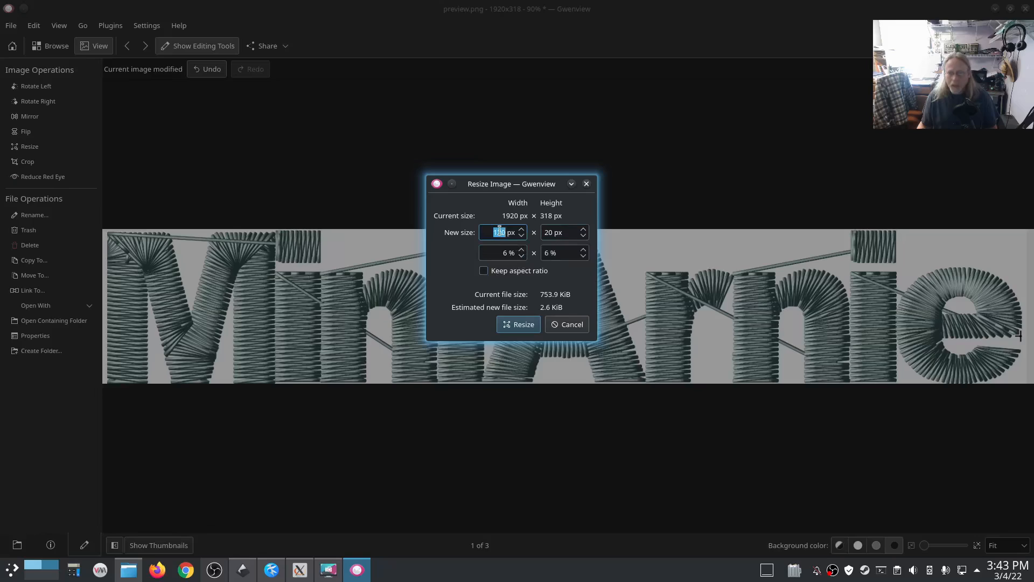
{"action": "key", "text": "Tab"}
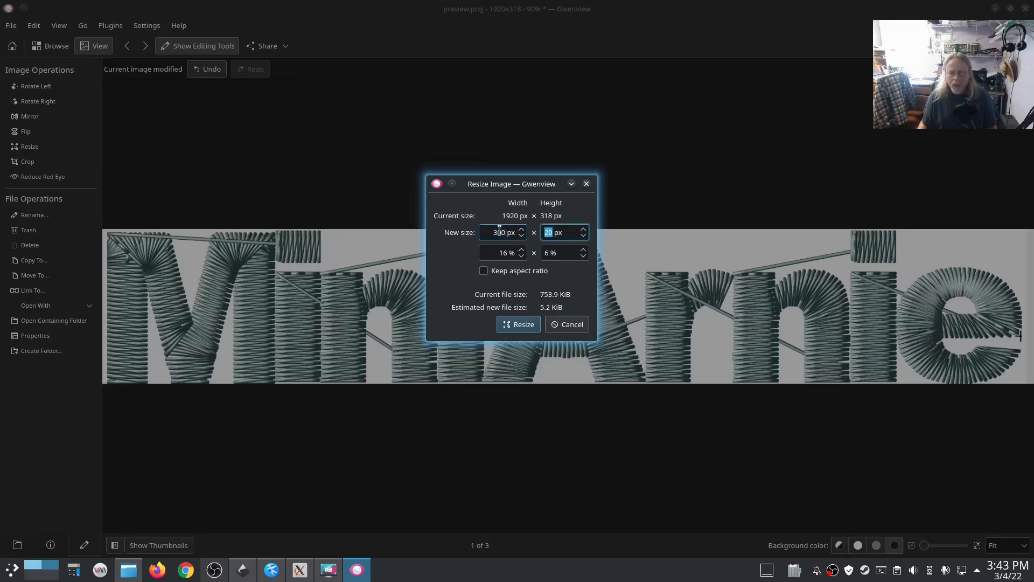
{"action": "key", "text": "Tab"}
{"action": "left_click", "coordinate": [516, 324]}
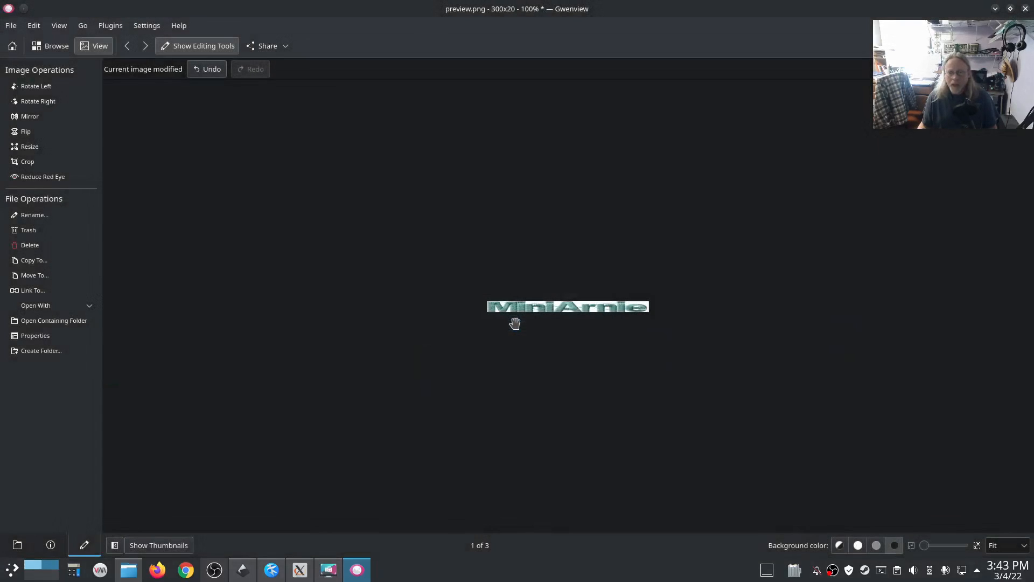
{"action": "key", "text": "ctrl+s"}
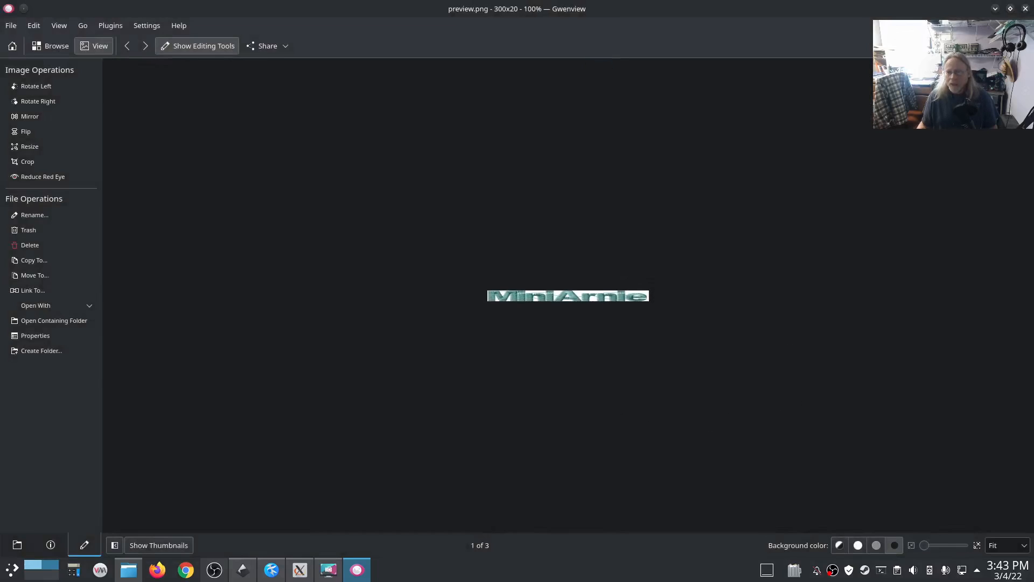
Close the image viewer, file manager, screenshot tool and stitch simulator to return to Inkscape
{"action": "left_click", "coordinate": [1024, 9]}
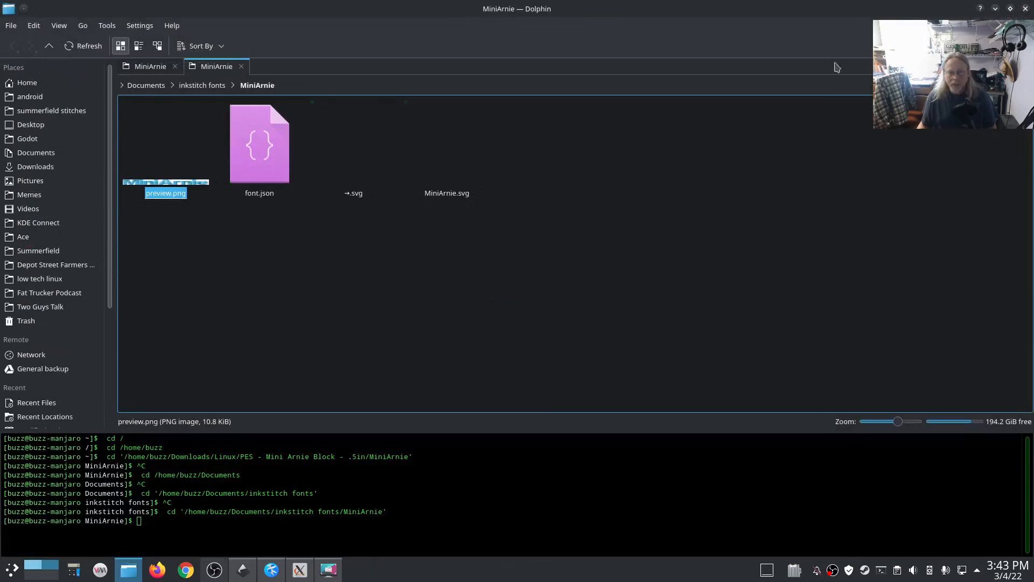
{"action": "left_click", "coordinate": [1026, 9]}
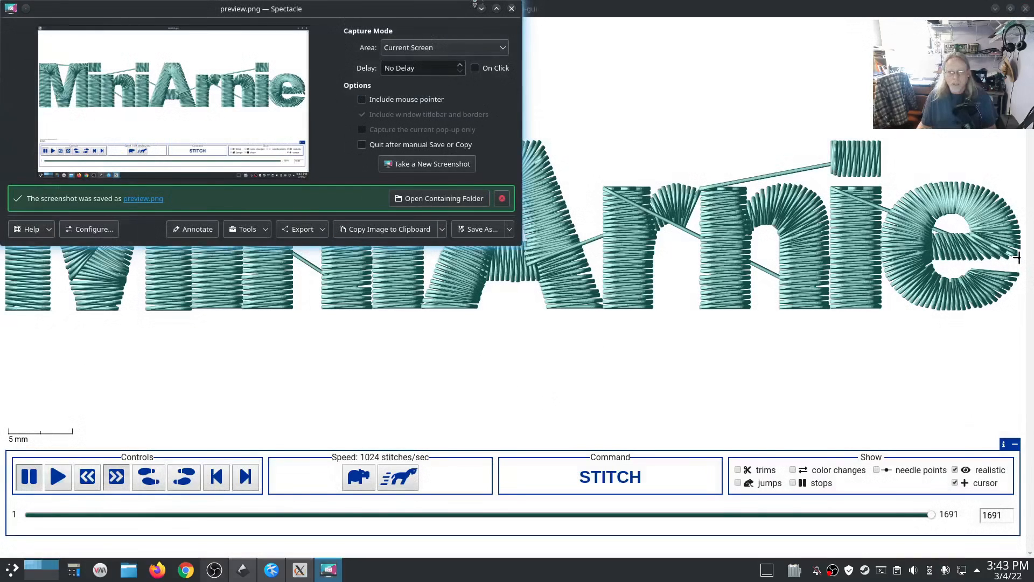
{"action": "left_click", "coordinate": [511, 9]}
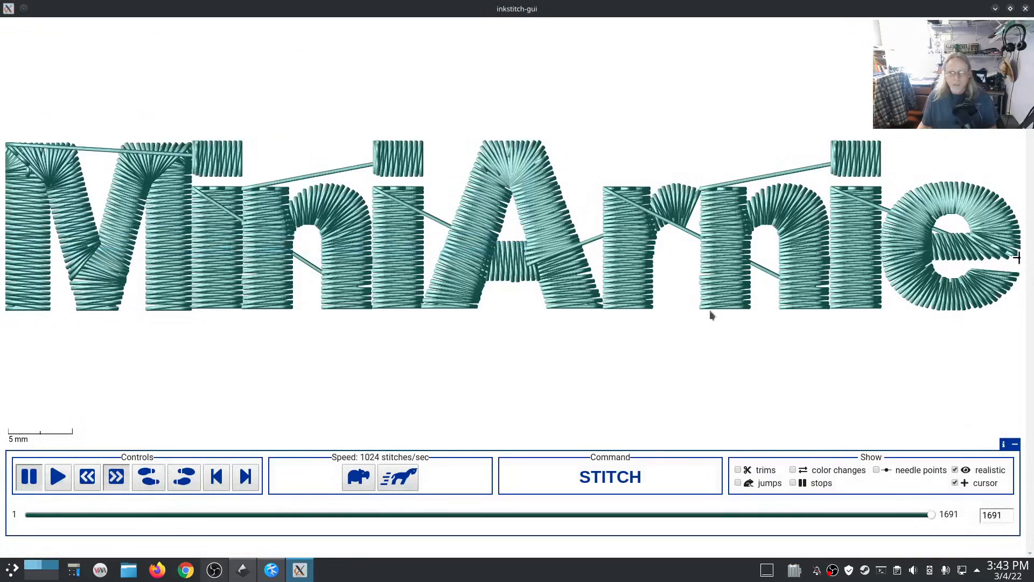
{"action": "left_click", "coordinate": [1025, 9]}
Check the MiniArnie preview in the Ink/Stitch Lettering font list with nothing selected, and cancel the lettering
{"action": "left_click", "coordinate": [351, 201]}
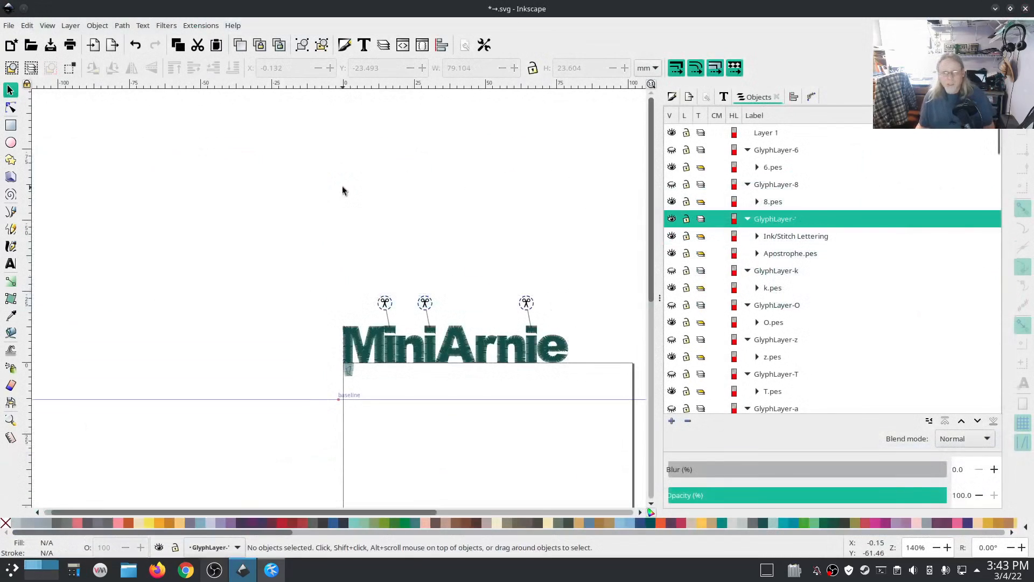
{"action": "right_click", "coordinate": [337, 173]}
{"action": "left_click", "coordinate": [208, 26]}
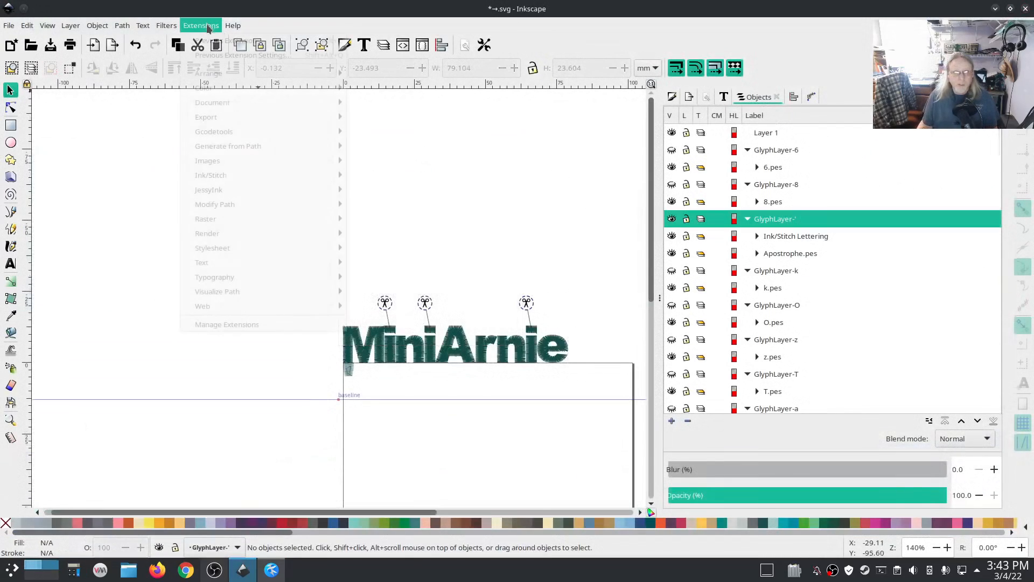
{"action": "mouse_move", "coordinate": [225, 174]}
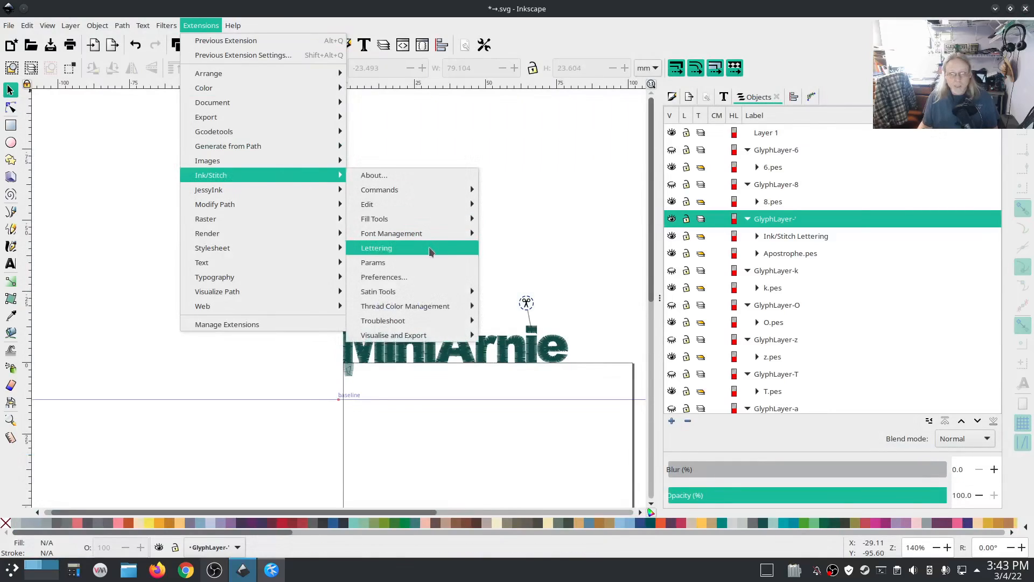
{"action": "left_click", "coordinate": [429, 249]}
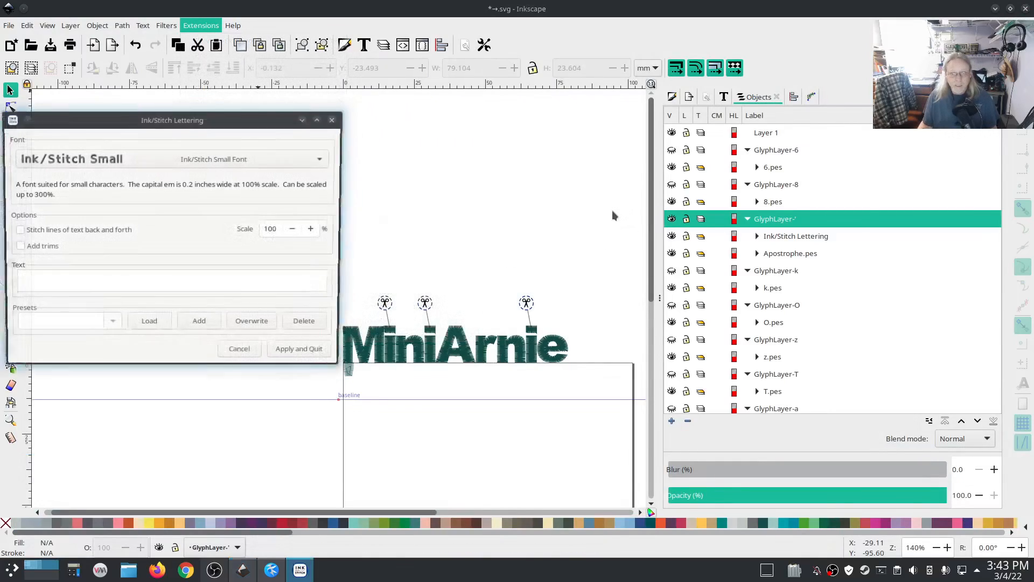
{"action": "left_click", "coordinate": [146, 161]}
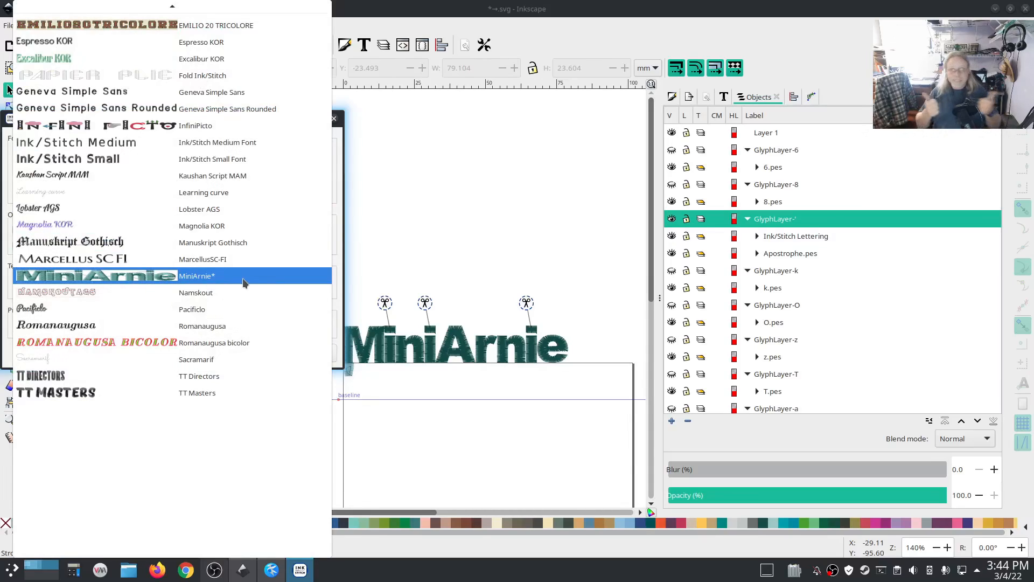
{"action": "left_click", "coordinate": [486, 210]}
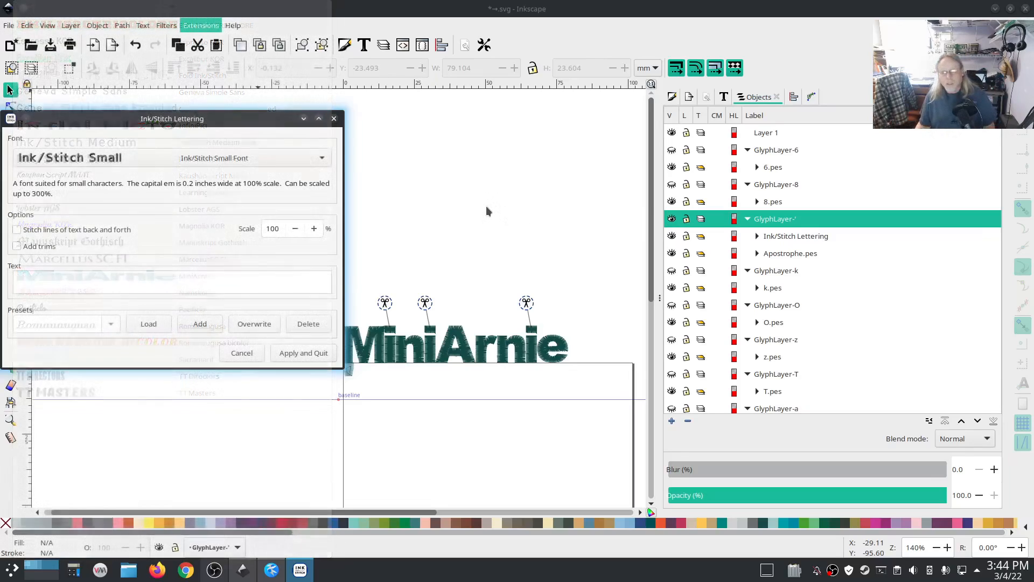
{"action": "left_click", "coordinate": [249, 359]}
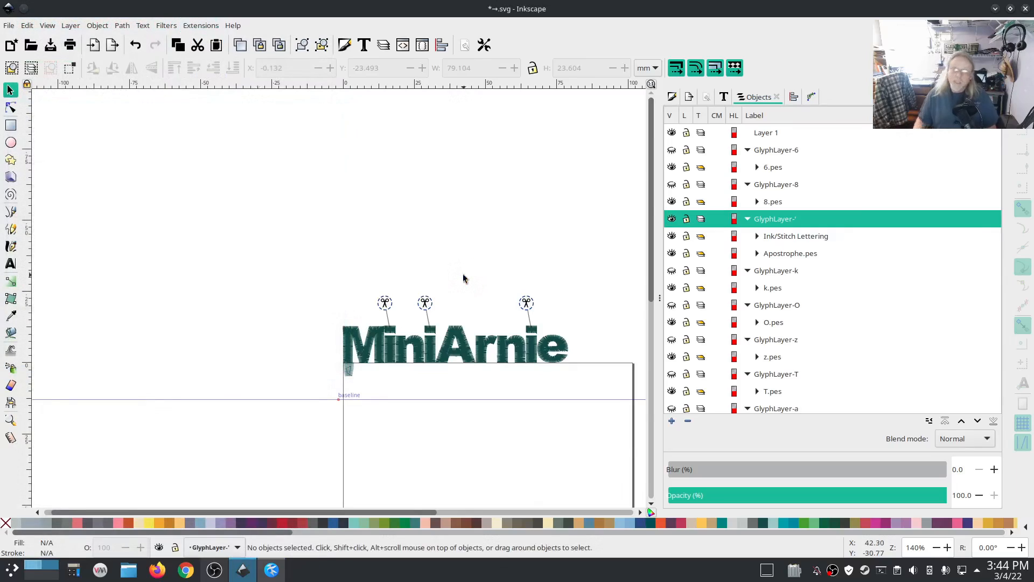
Delete the Ink/Stitch Lettering group from the apostrophe glyph layer
{"action": "right_click", "coordinate": [798, 238]}
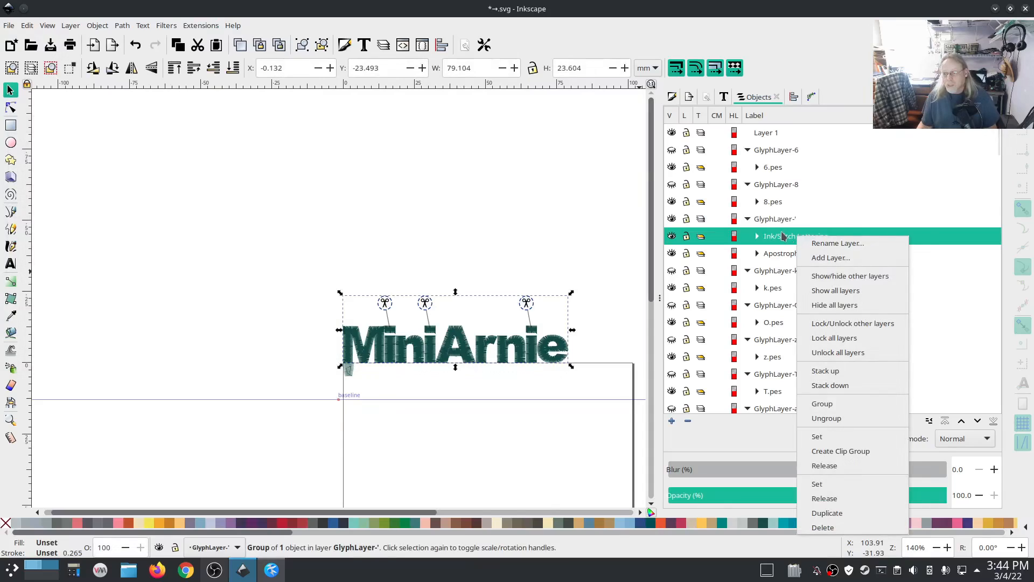
{"action": "left_click", "coordinate": [824, 528]}
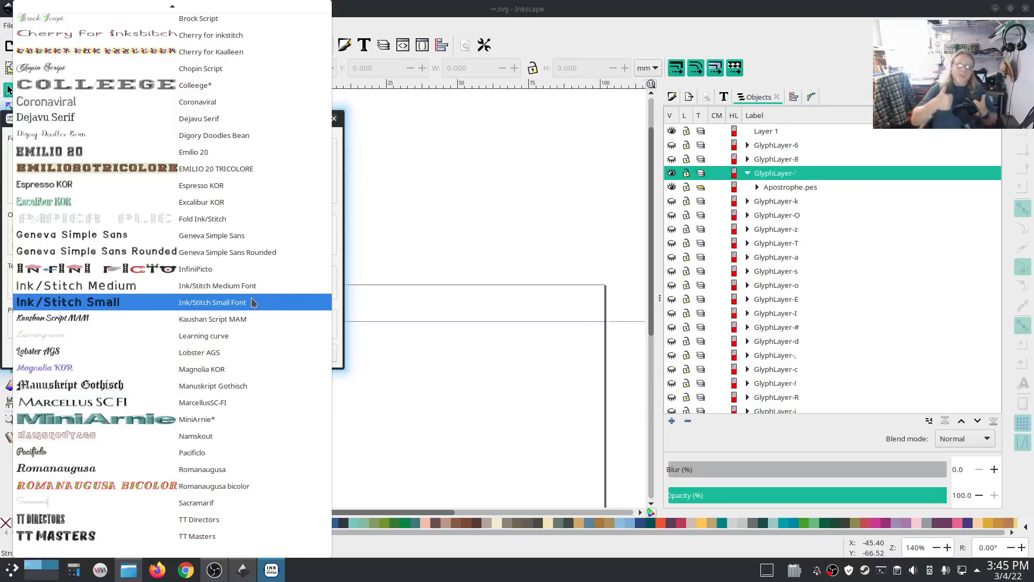
{"action": "left_click", "coordinate": [507, 218]}
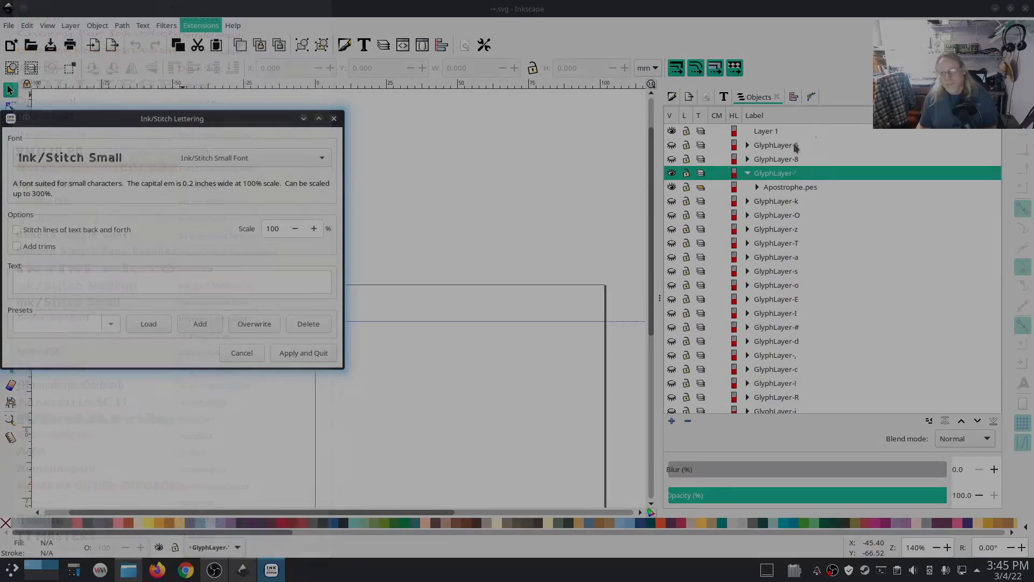